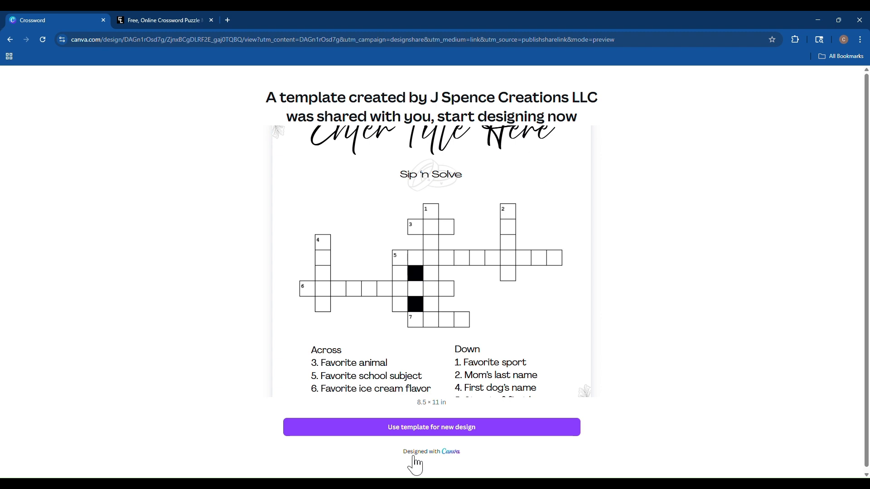
# Step: Start a new design from the shared crossword template in the browser and replace its title with the couple's first names
pyautogui.click(431, 429)
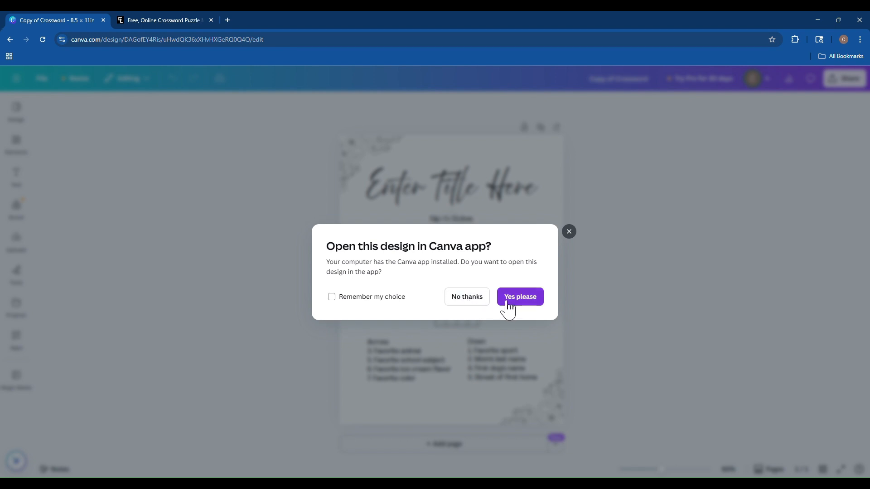
pyautogui.click(468, 303)
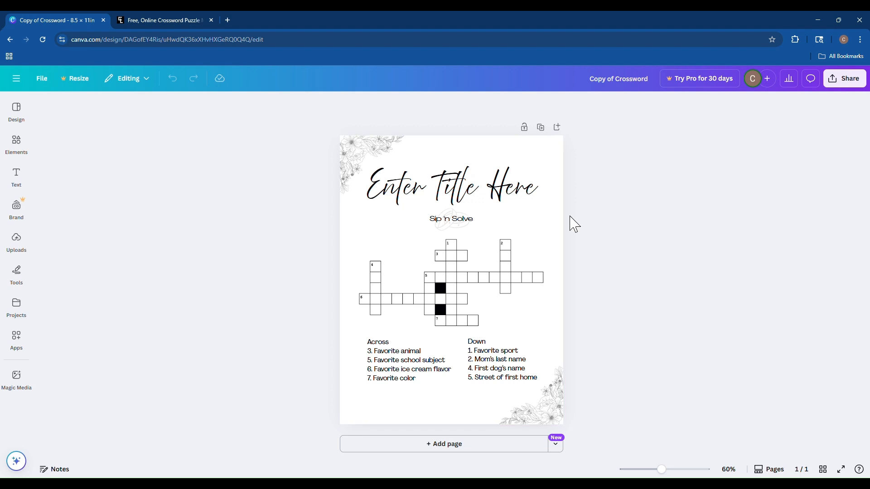
pyautogui.click(419, 198)
pyautogui.click(419, 198)
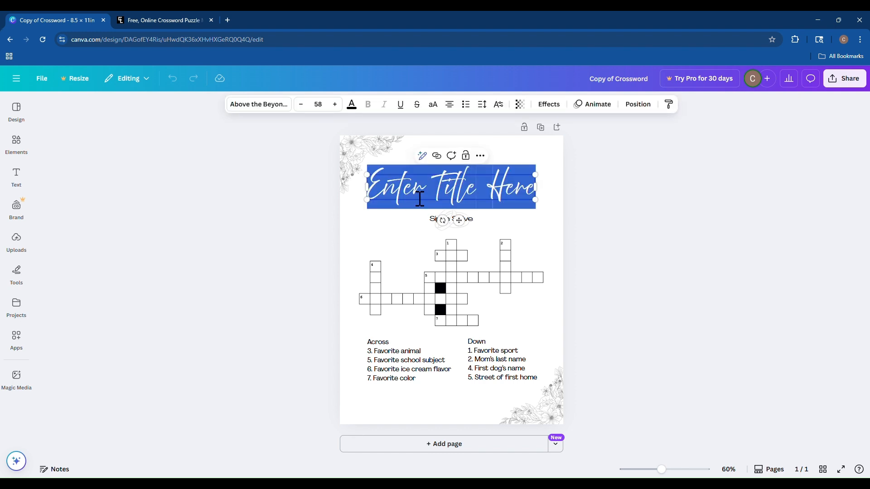
pyautogui.write('Sam & A')
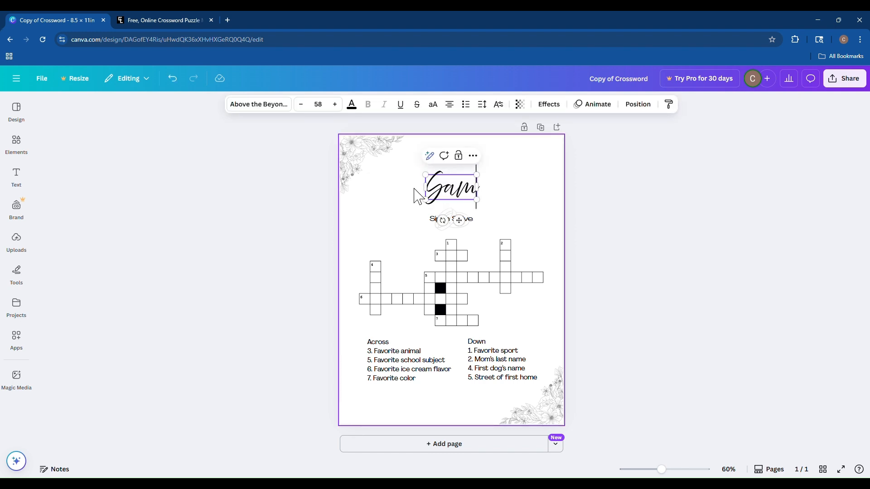
pyautogui.write('bby')
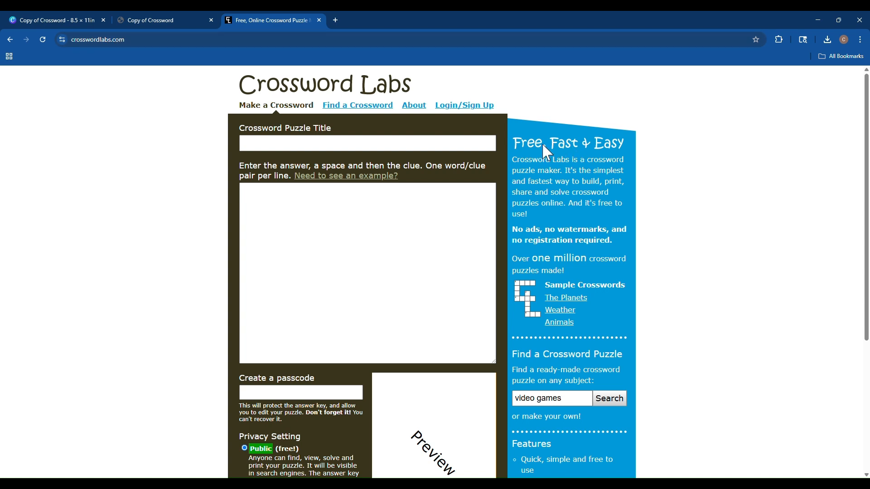
# Step: In Crossword Labs, title the new crossword puzzle "Wedding Test"
pyautogui.scroll(-2, 683, 218)
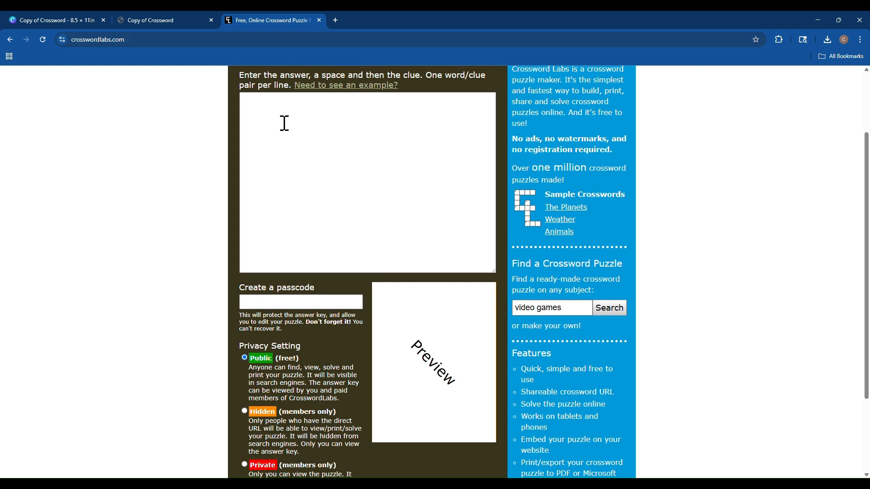
pyautogui.scroll(2, 285, 123)
pyautogui.click(294, 141)
pyautogui.write('Wedding Test')
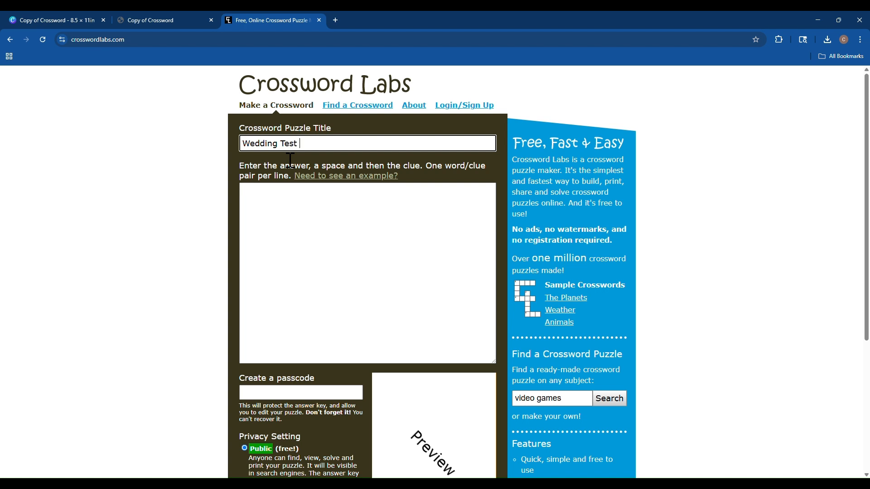
# Step: Enter answer-clue lines for Rover, Main, mom's last name, Neapolitan, Blue, Mathematics, Dog and Football, leaving no blank first line
pyautogui.click(275, 205)
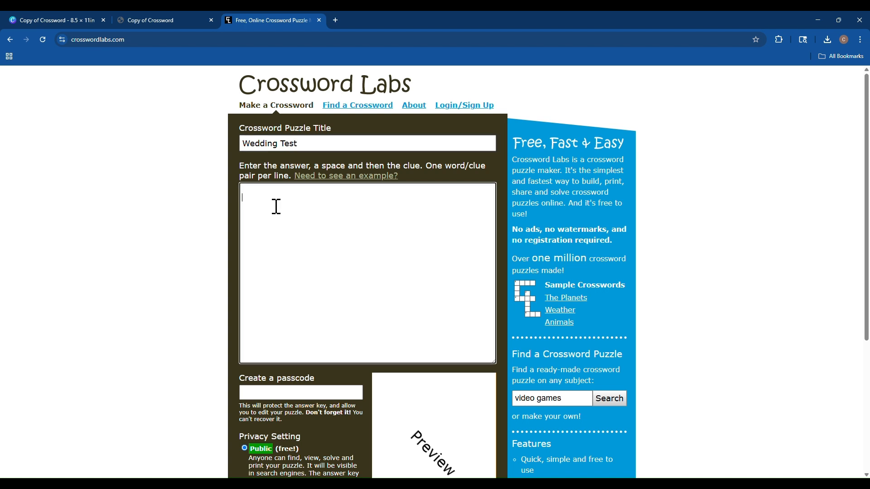
pyautogui.scroll(-1, 762, 300)
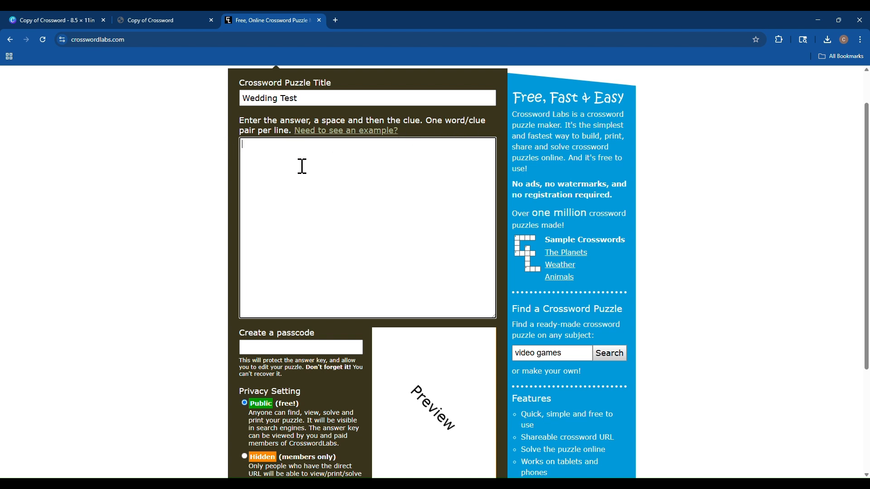
pyautogui.scroll(-1, 333, 212)
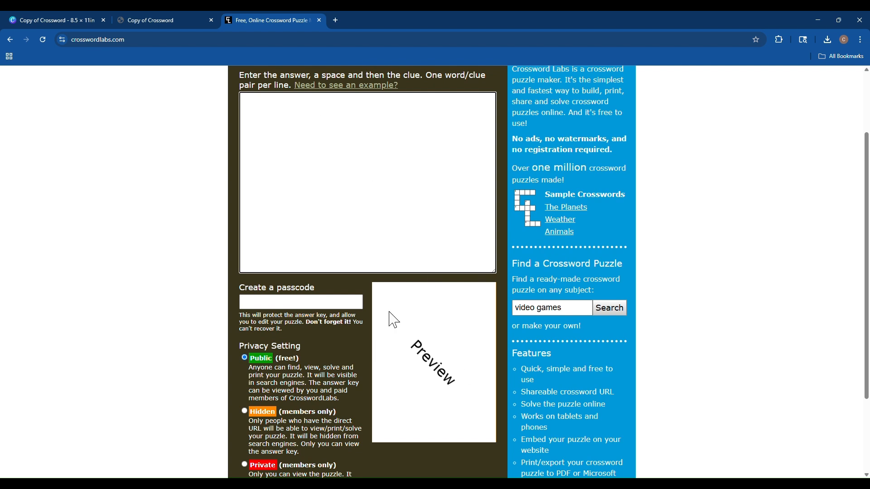
pyautogui.write('Rover First dog’s name Main Street of first home Smith Mom’s last name Neapolitan Favorite ice cream flavor Blue Favorite color Mathematics Favorite school subject Dog Favorite animal Football Favorite sport')
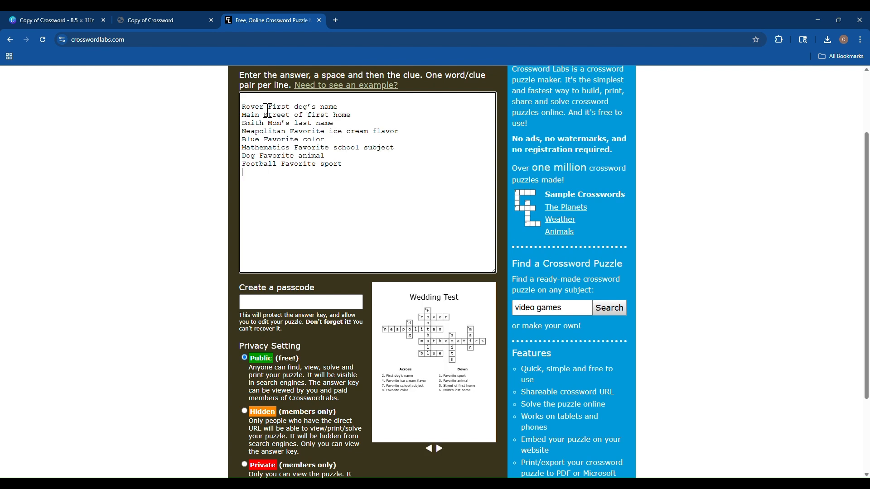
pyautogui.press('Delete')
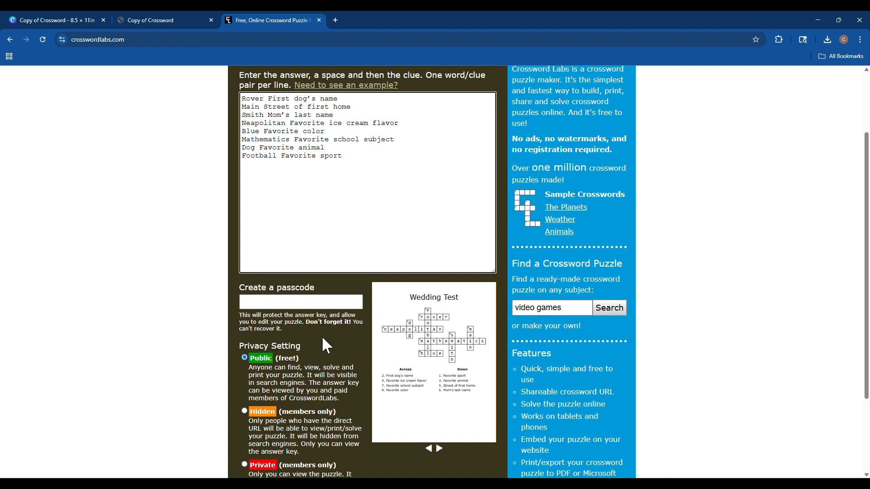
# Step: Cycle the puzzle preview to a wide layout with Neapolitan across the lowest row, and save the finished puzzle
pyautogui.scroll(-1, 323, 338)
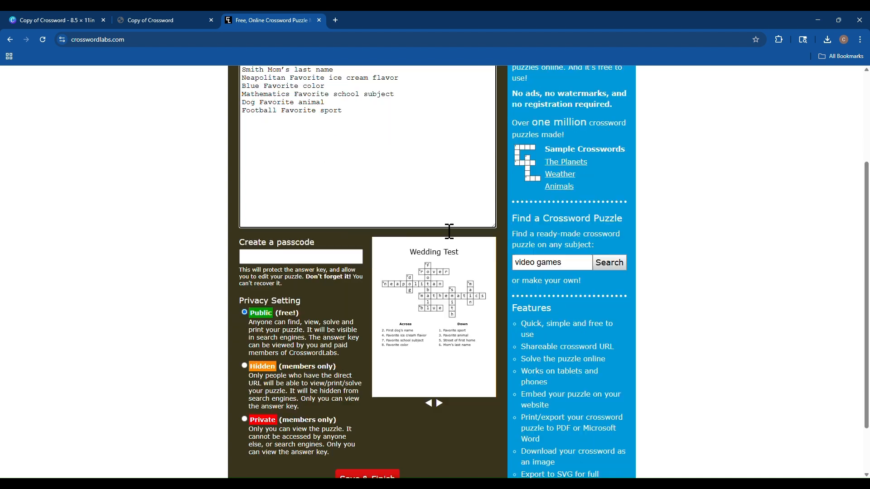
pyautogui.click(444, 405)
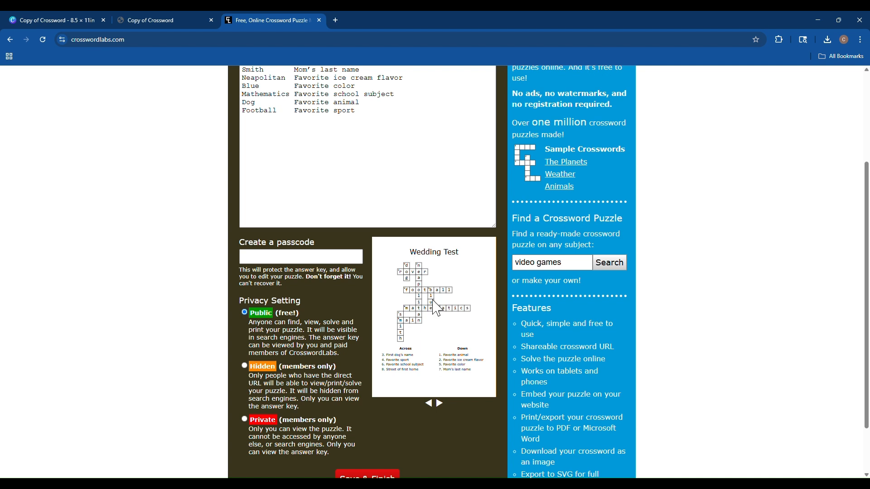
pyautogui.click(445, 404)
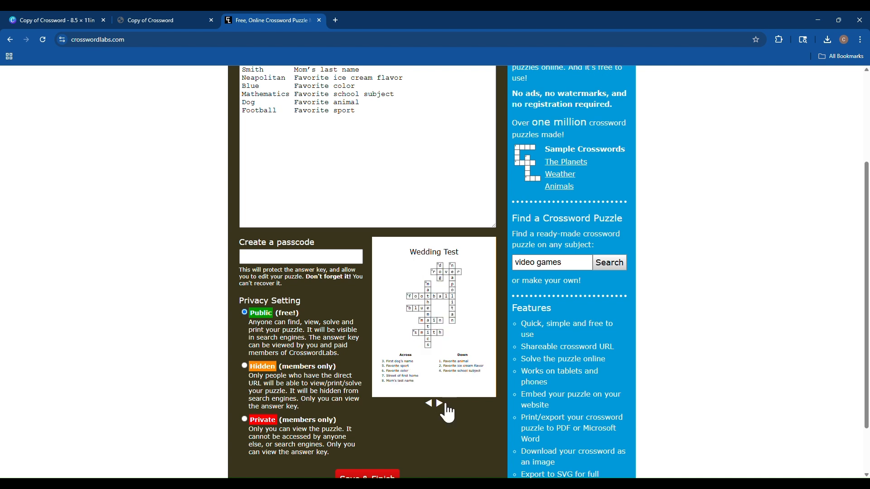
pyautogui.click(446, 405)
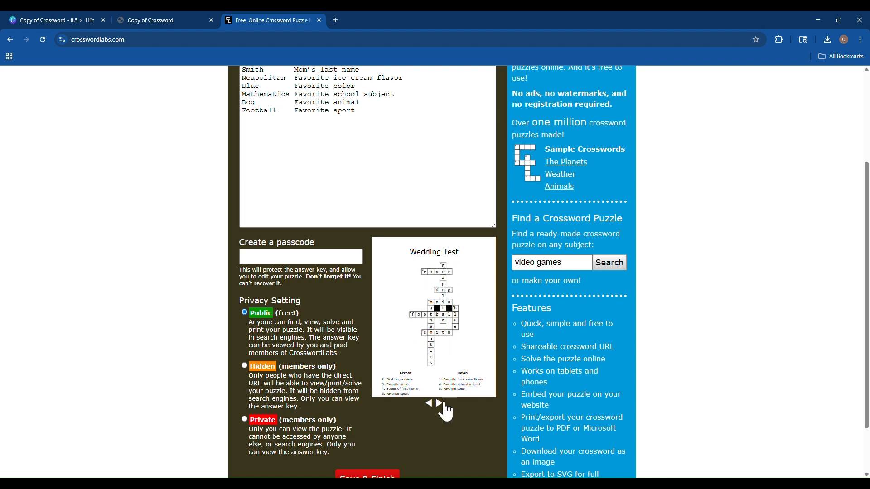
pyautogui.click(446, 405)
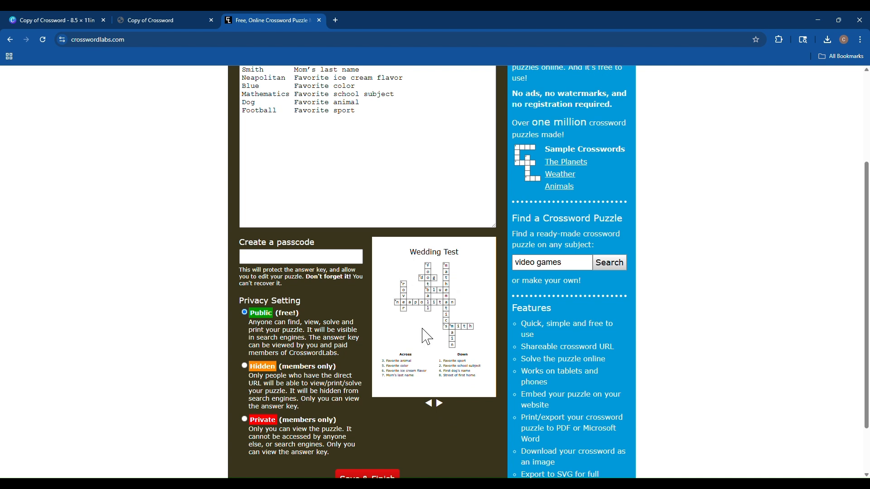
pyautogui.click(446, 404)
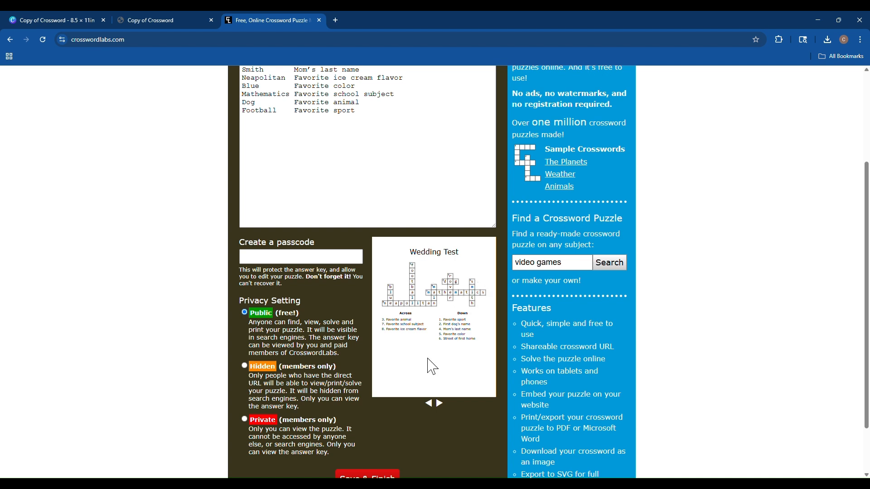
pyautogui.scroll(-1, 432, 366)
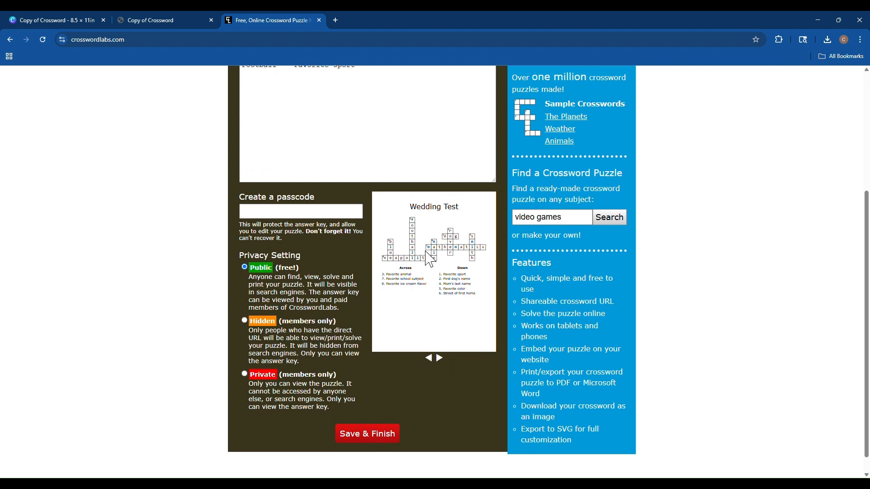
pyautogui.click(367, 437)
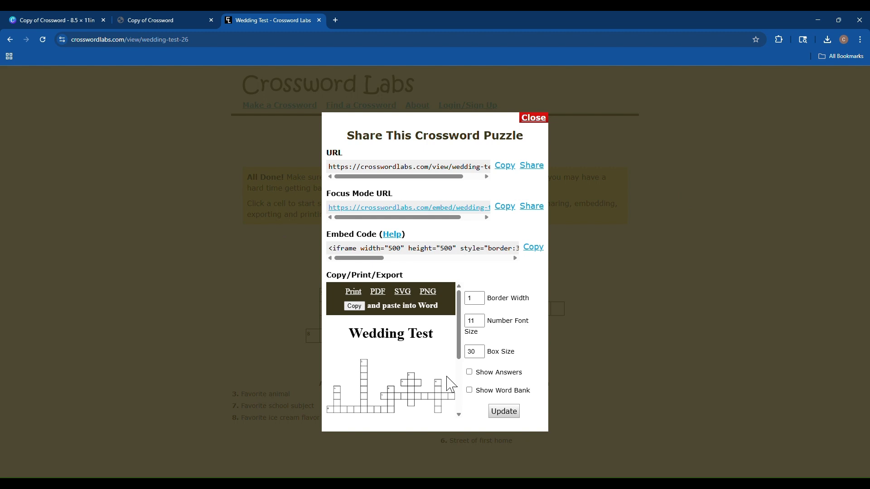
# Step: Review the Wedding Test export preview and update it to show the answers and the word bank
pyautogui.scroll(-1, 379, 390)
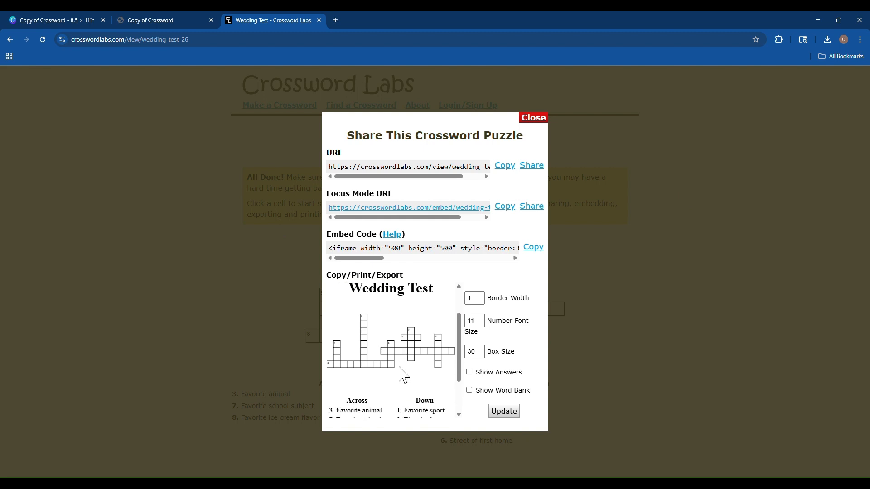
pyautogui.scroll(-1, 402, 375)
pyautogui.scroll(2, 403, 373)
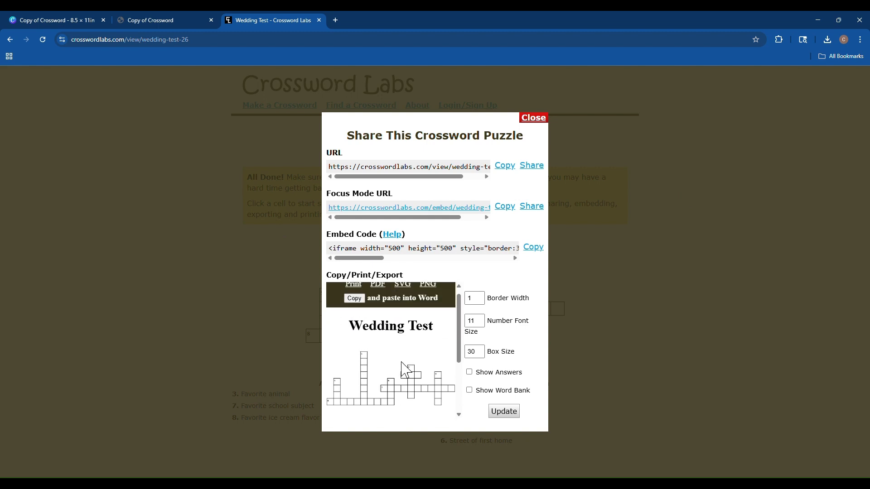
pyautogui.scroll(1, 406, 369)
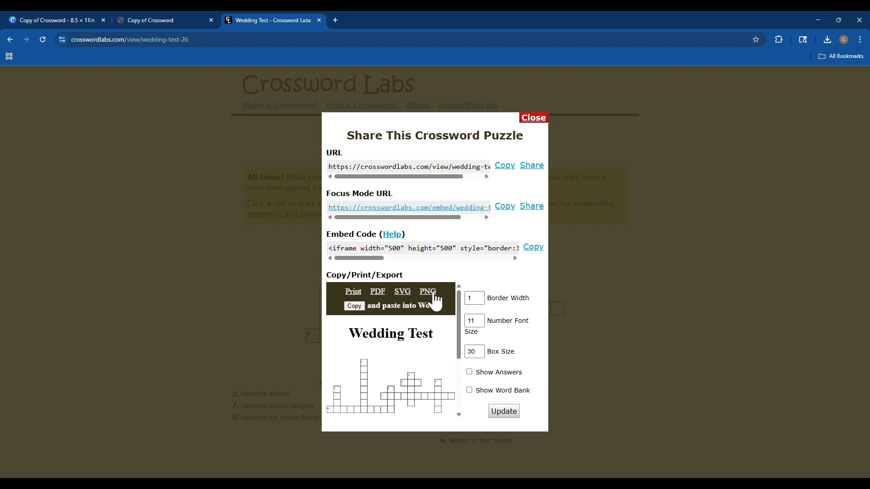
pyautogui.scroll(-1, 435, 299)
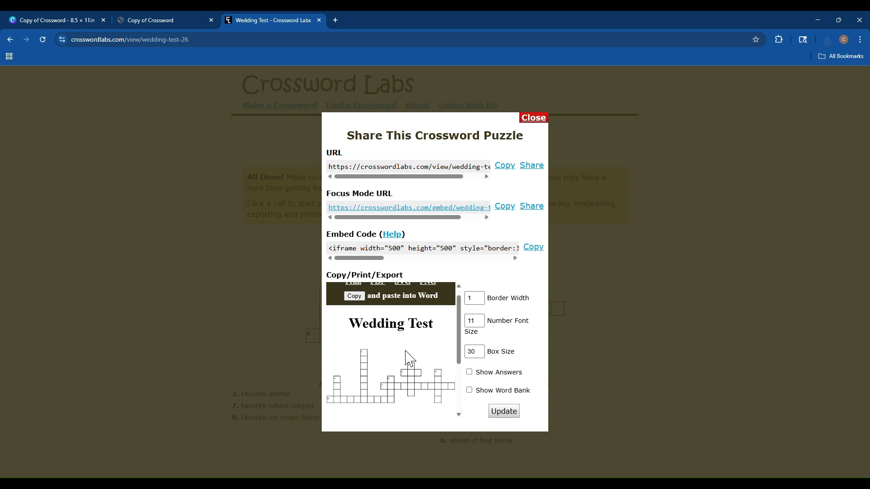
pyautogui.scroll(-1, 406, 352)
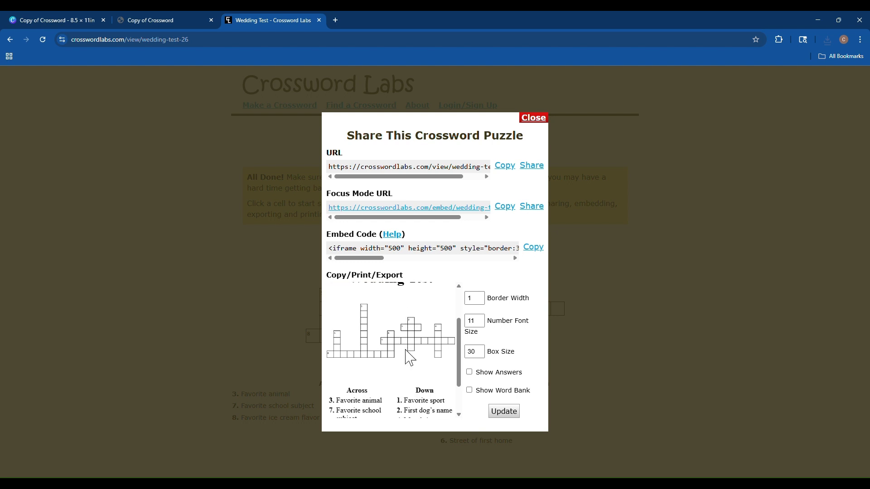
pyautogui.click(469, 372)
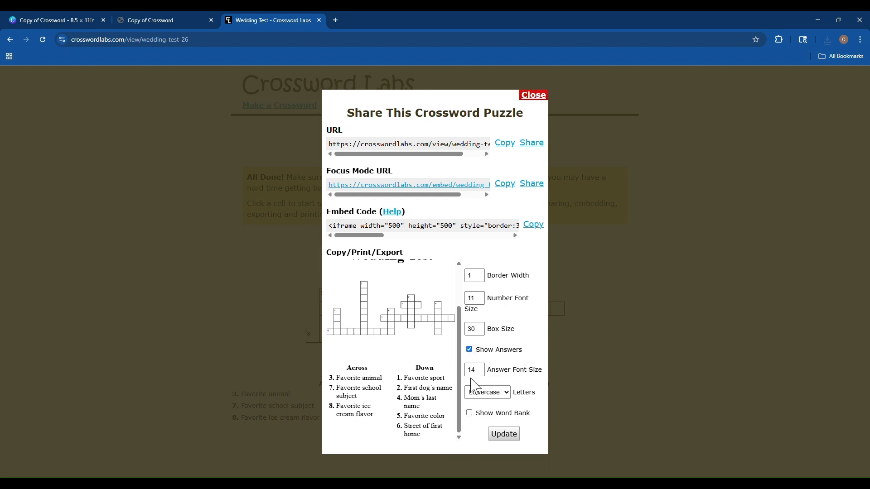
pyautogui.click(469, 413)
pyautogui.click(504, 434)
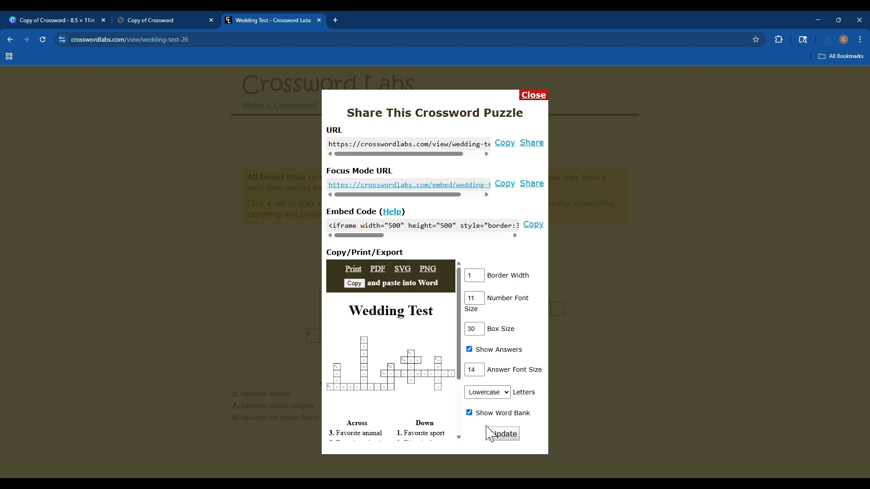
# Step: Set the answer letters to Uppercase and update the export preview
pyautogui.scroll(-1, 433, 390)
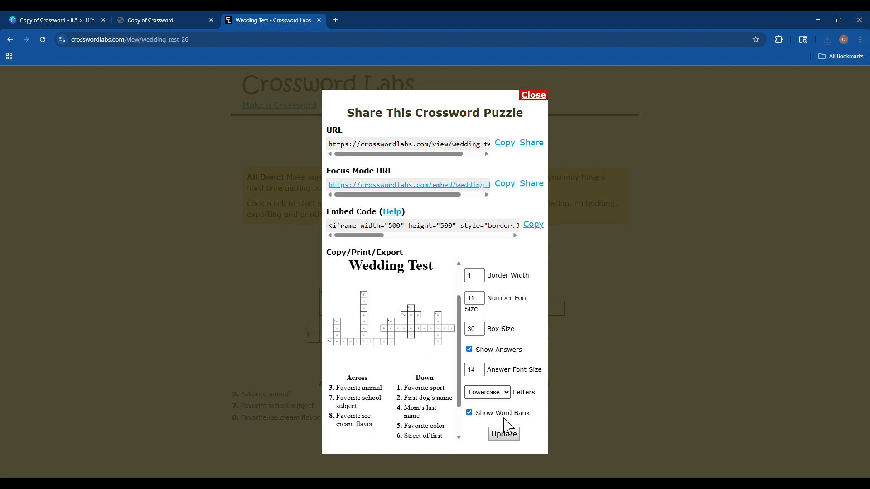
pyautogui.click(502, 394)
pyautogui.click(495, 417)
pyautogui.click(469, 349)
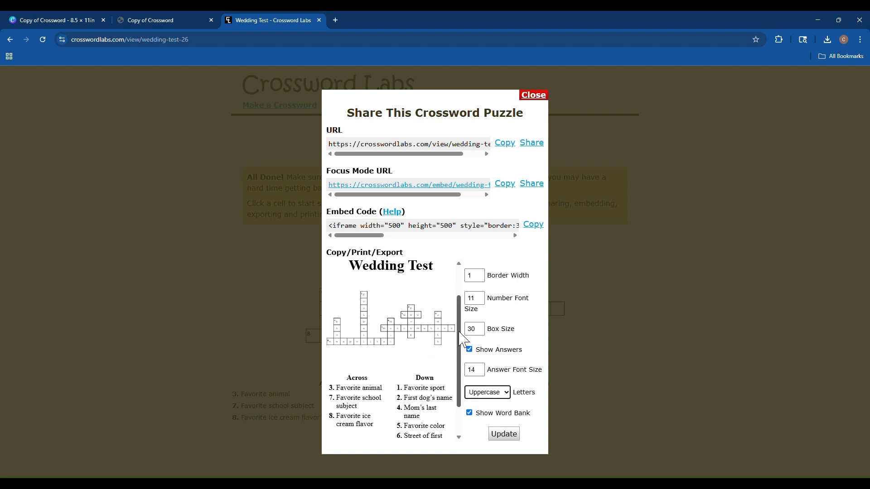
pyautogui.click(504, 435)
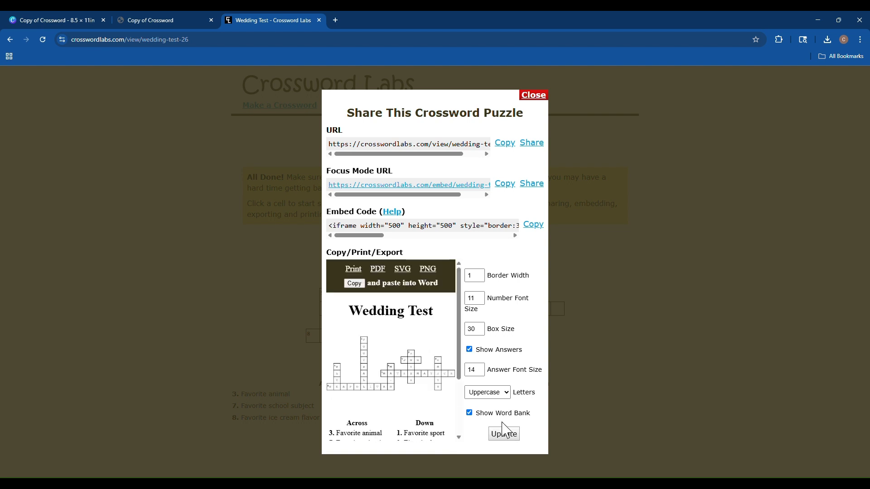
# Step: Turn off the answers and the word bank and update the puzzle's export preview
pyautogui.scroll(-1, 388, 349)
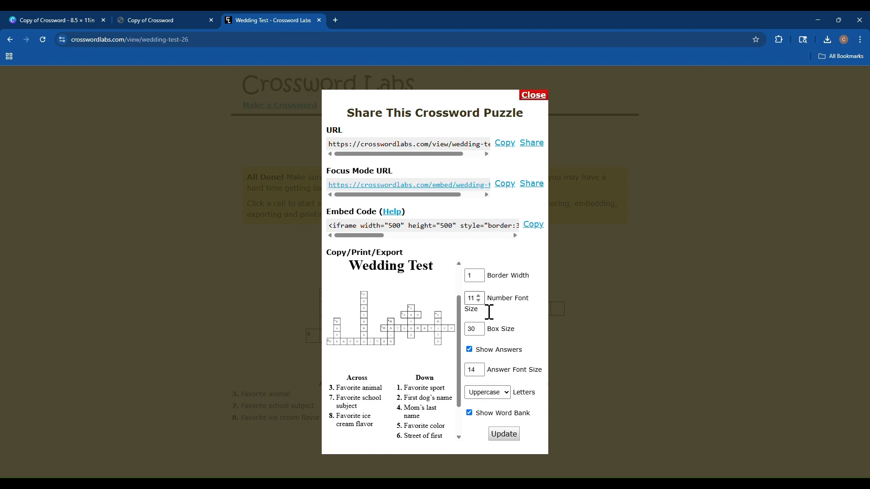
pyautogui.click(469, 350)
pyautogui.click(471, 390)
pyautogui.click(504, 411)
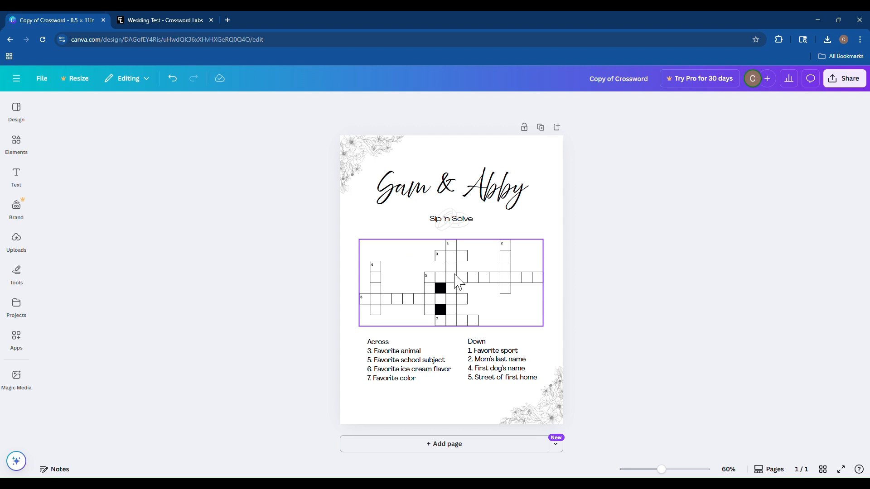
# Step: In the Canva design, delete the template's crossword grid above the clues
pyautogui.click(471, 296)
pyautogui.click(516, 226)
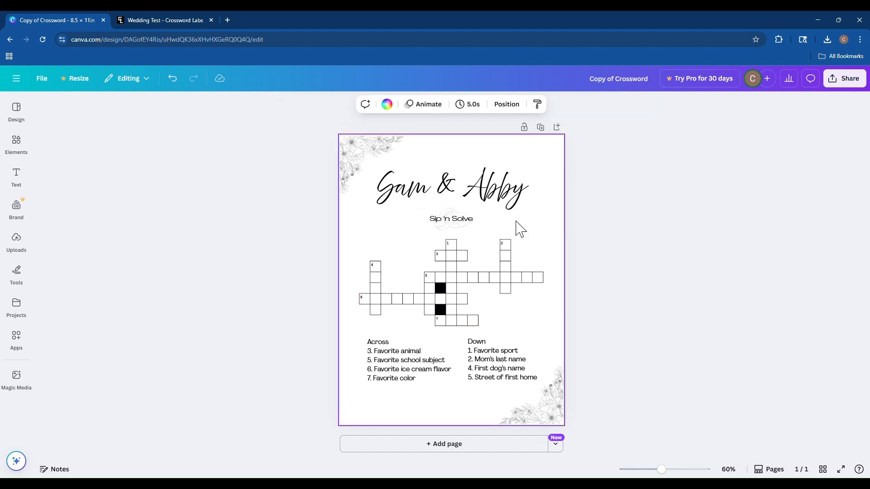
pyautogui.click(445, 274)
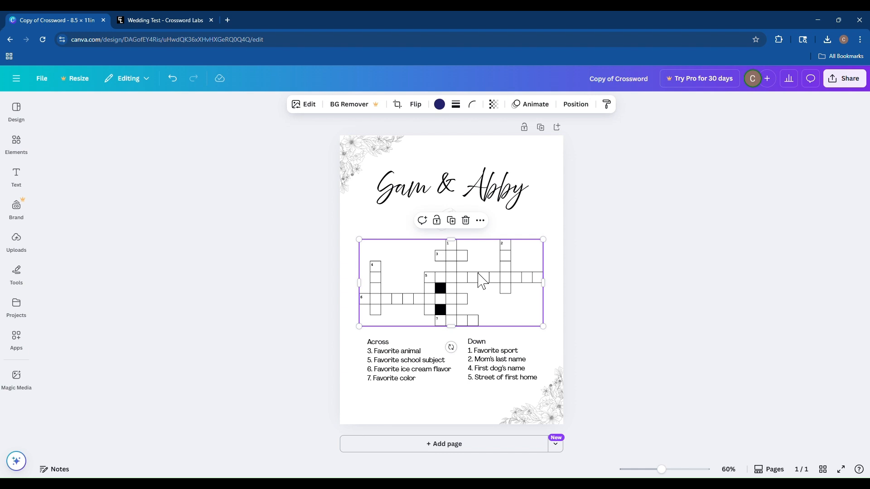
pyautogui.press('Delete')
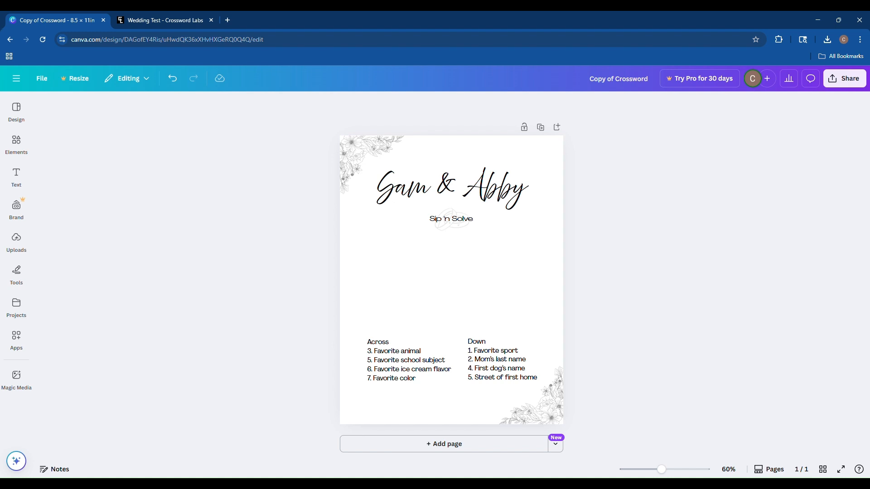
# Step: Add the exported crossword image to the blank area above the clues and check the uploaded images
pyautogui.moveTo(808, 333); pyautogui.dragTo(410, 286)
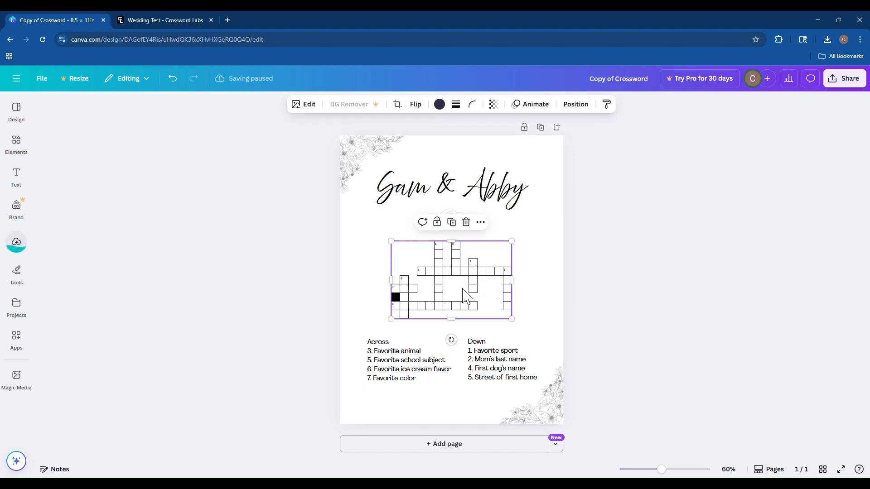
pyautogui.click(19, 244)
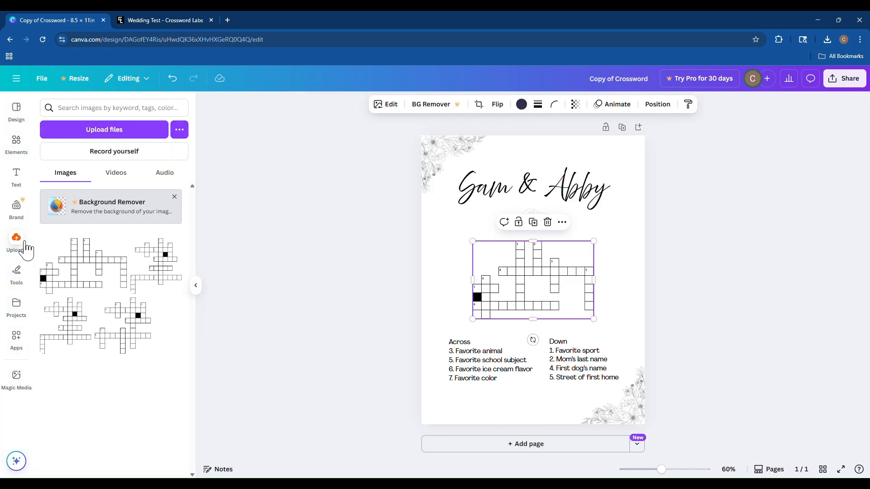
pyautogui.click(288, 212)
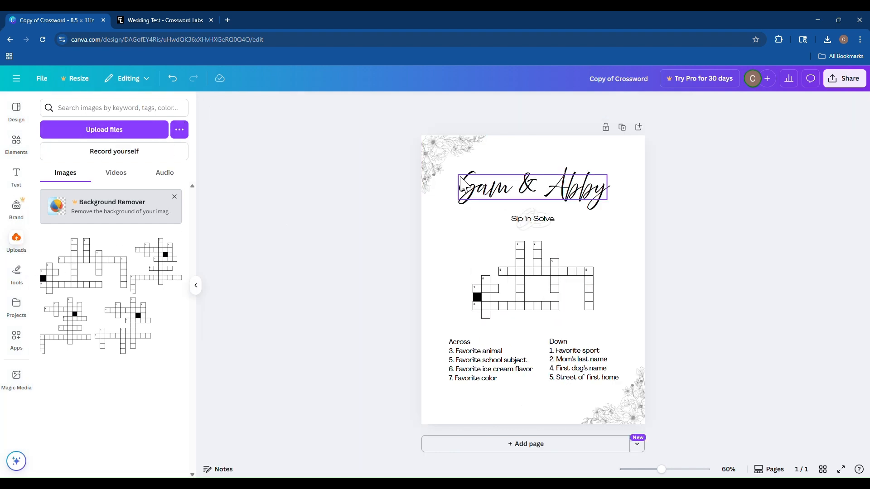
pyautogui.click(460, 229)
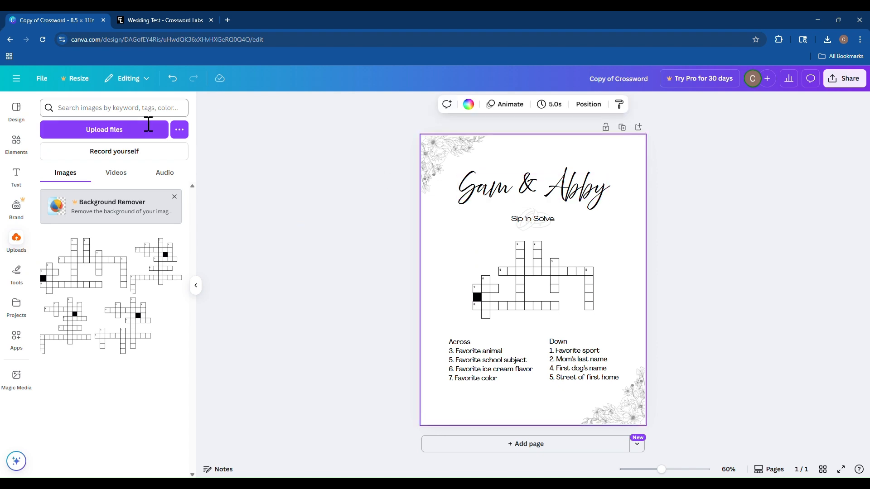
pyautogui.click(197, 287)
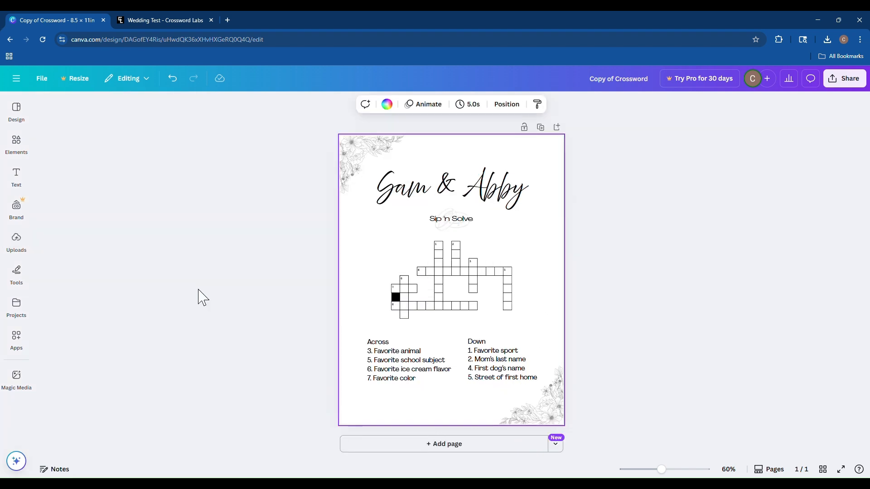
pyautogui.moveTo(26, 249)
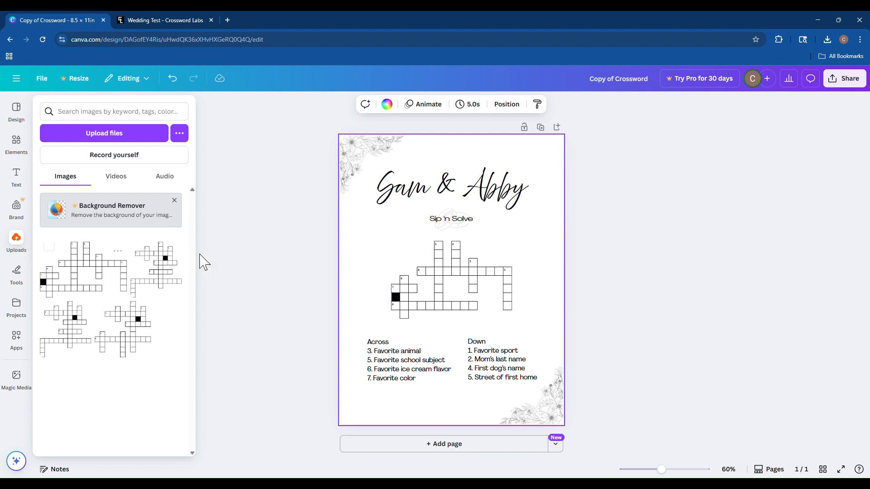
# Step: Enlarge the crossword image to about 5.91 by 3.8 in and position it between the Sip 'n Solve subtitle and the clues
pyautogui.click(470, 271)
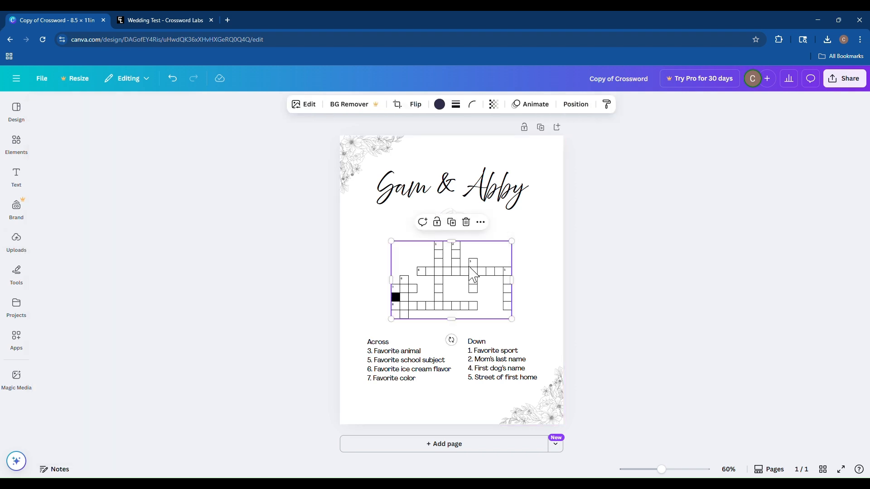
pyautogui.moveTo(517, 248); pyautogui.dragTo(504, 266)
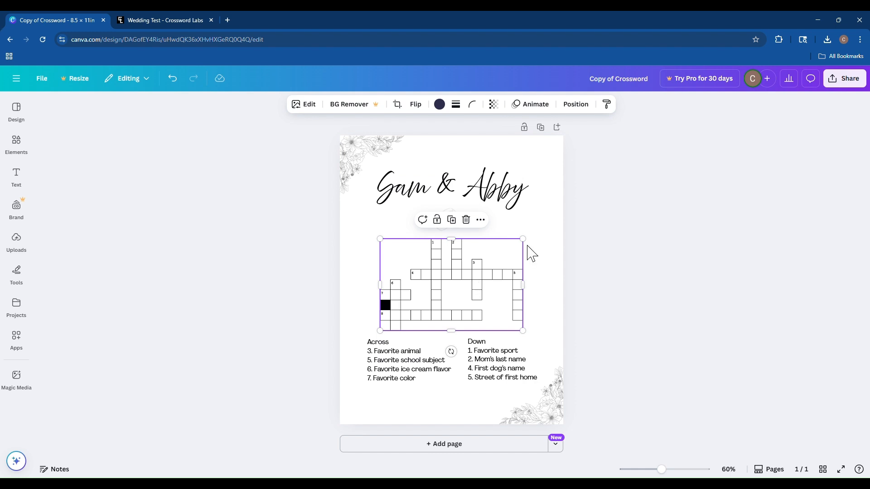
pyautogui.moveTo(524, 239); pyautogui.dragTo(541, 238)
pyautogui.moveTo(506, 261)
pyautogui.mouseDown()
pyautogui.moveTo(514, 276)
pyautogui.moveTo(502, 277)
pyautogui.mouseUp()
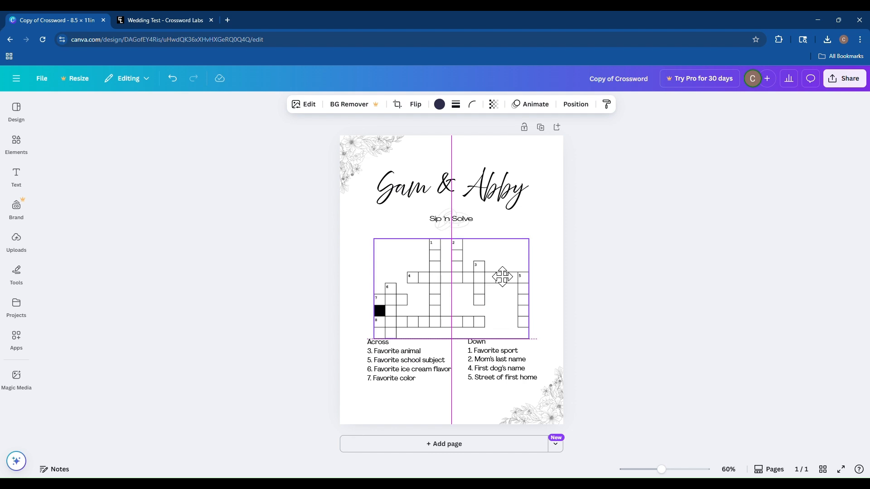
# Step: Move the crossword image to about Y 3.78 in and align it horizontally to the page center
pyautogui.moveTo(502, 276); pyautogui.dragTo(488, 274)
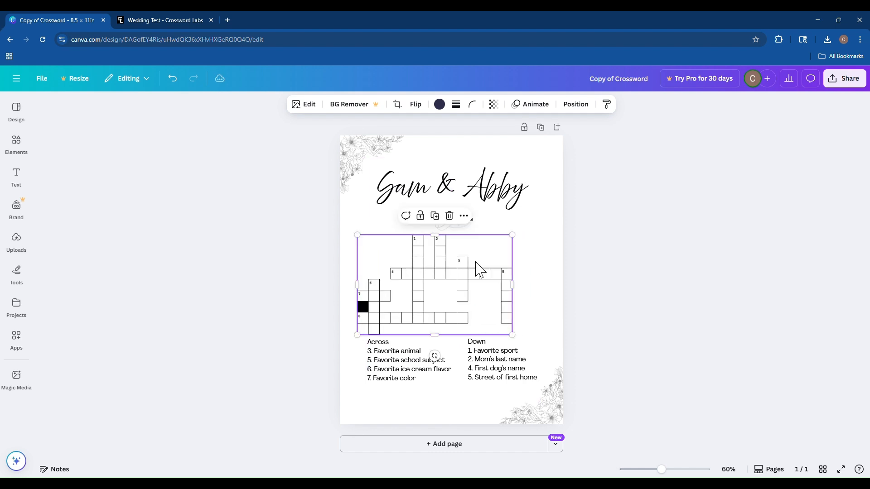
pyautogui.click(553, 272)
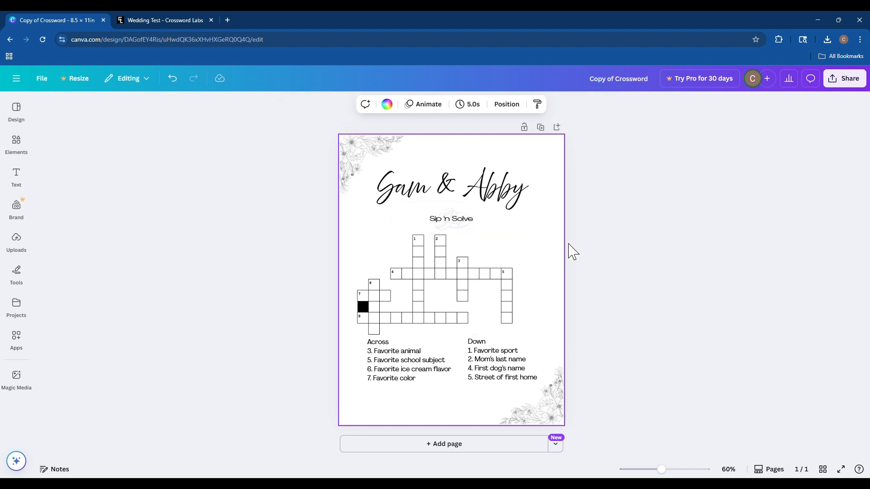
pyautogui.click(434, 274)
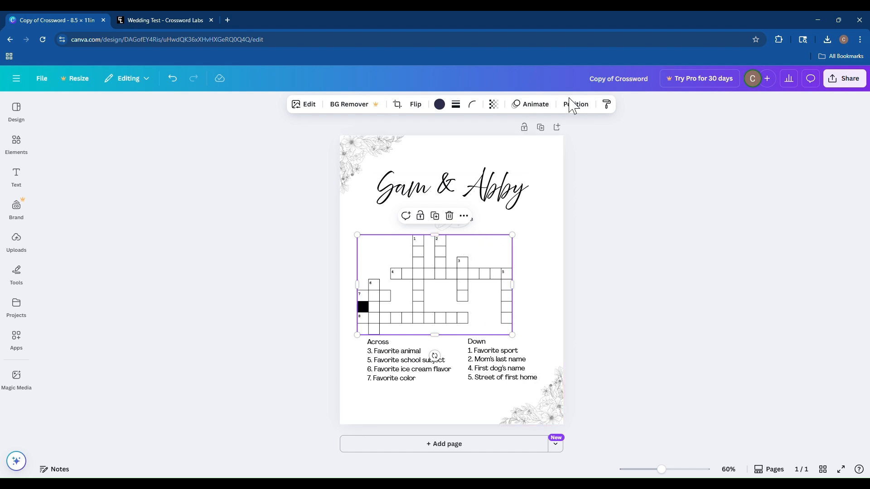
pyautogui.click(582, 107)
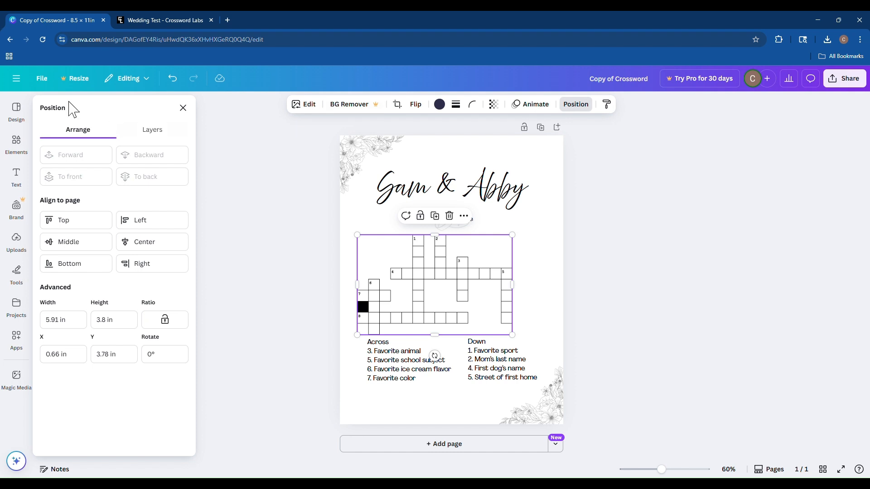
pyautogui.click(158, 135)
pyautogui.click(79, 135)
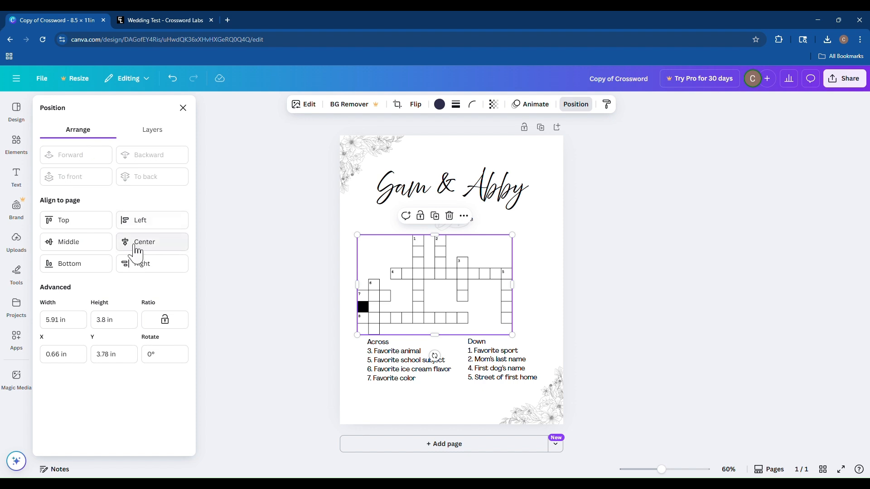
pyautogui.click(158, 246)
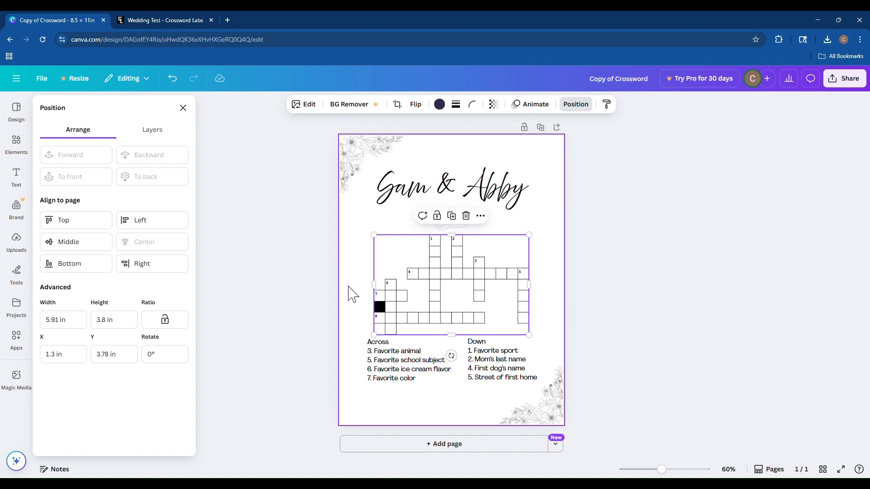
# Step: Try aligning the crossword image to the page's vertical middle, then return it to about Y 3.78 in, centered horizontally
pyautogui.click(89, 247)
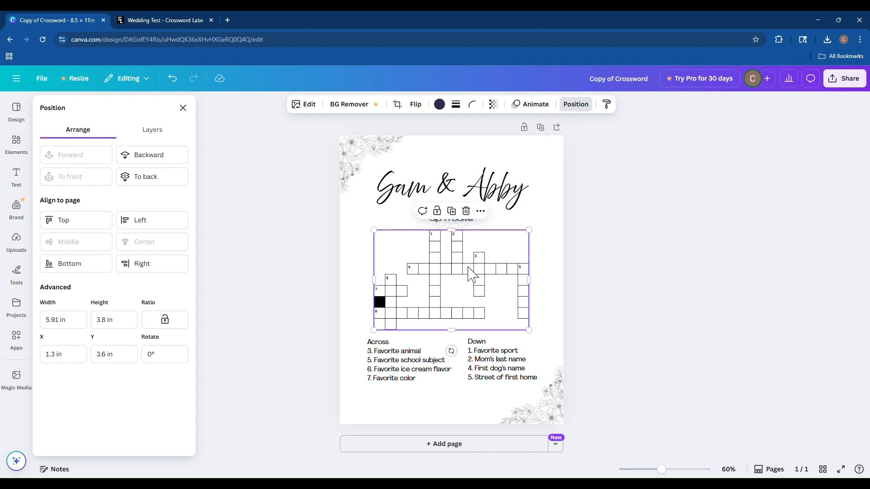
pyautogui.moveTo(471, 274); pyautogui.dragTo(472, 278)
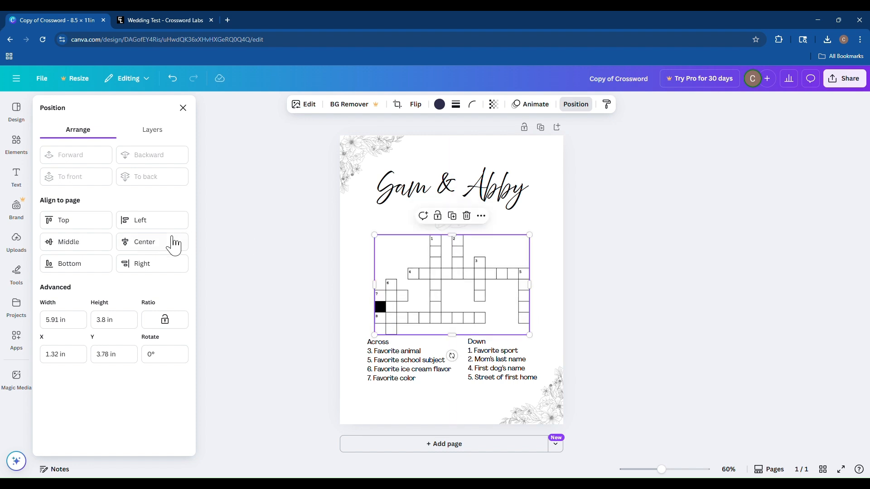
pyautogui.click(169, 241)
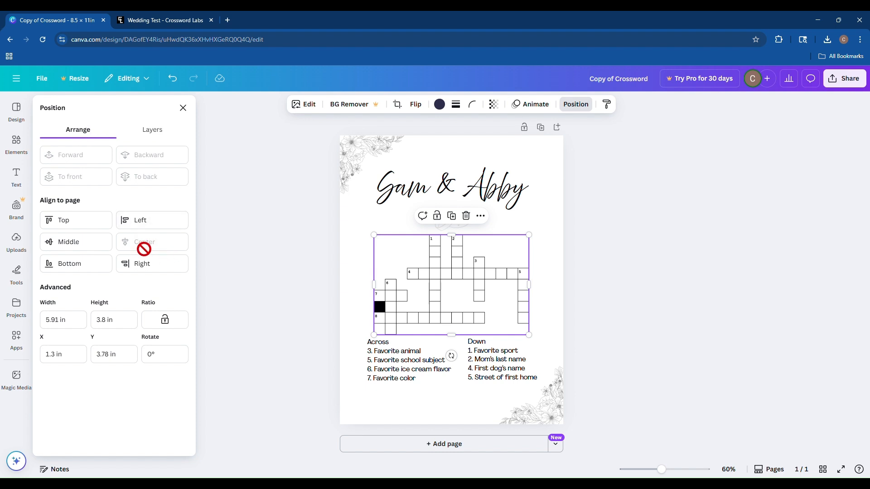
pyautogui.moveTo(413, 298); pyautogui.dragTo(410, 299)
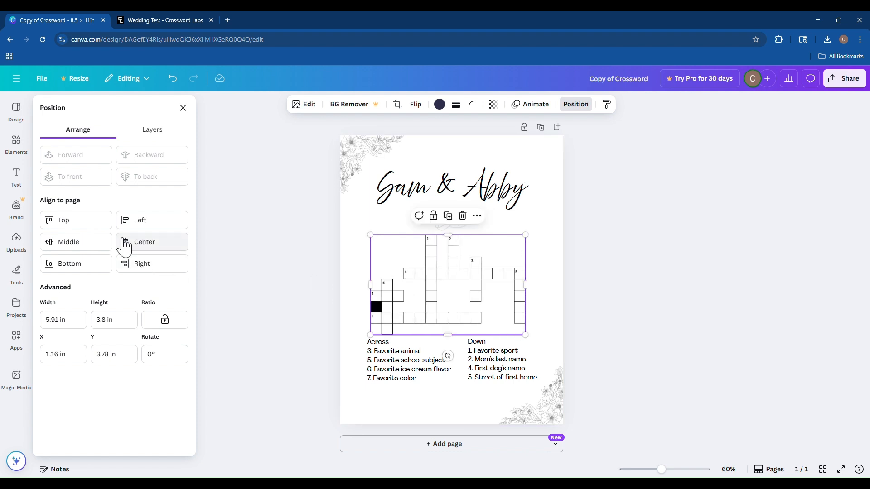
pyautogui.click(150, 247)
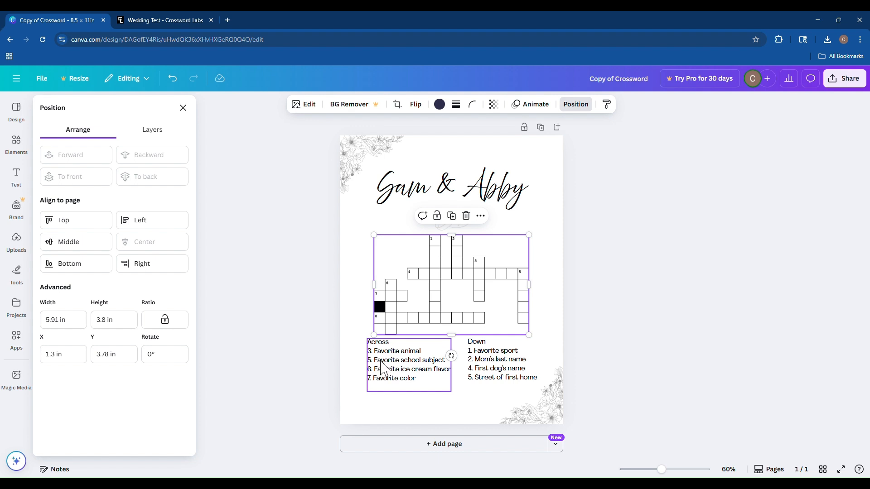
# Step: Switch to the Wedding Test puzzle in Crossword Labs and close its sharing window
pyautogui.hotkey('ctrl', 'Tab')
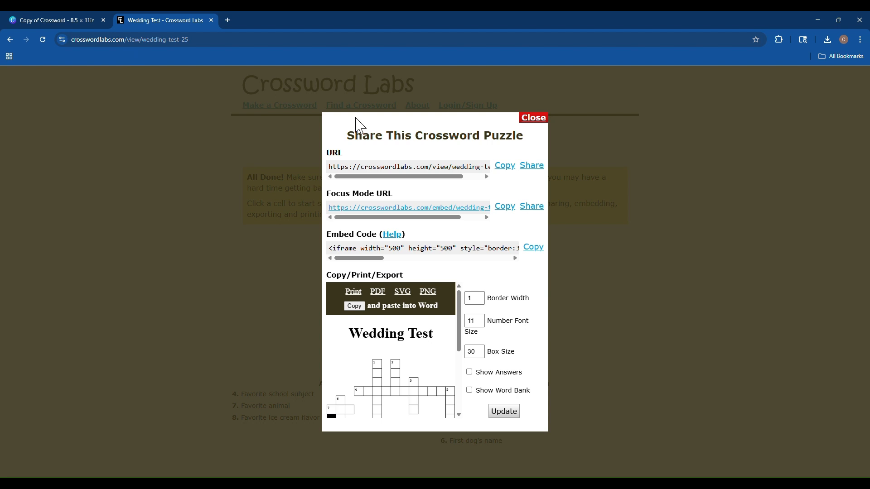
pyautogui.click(538, 128)
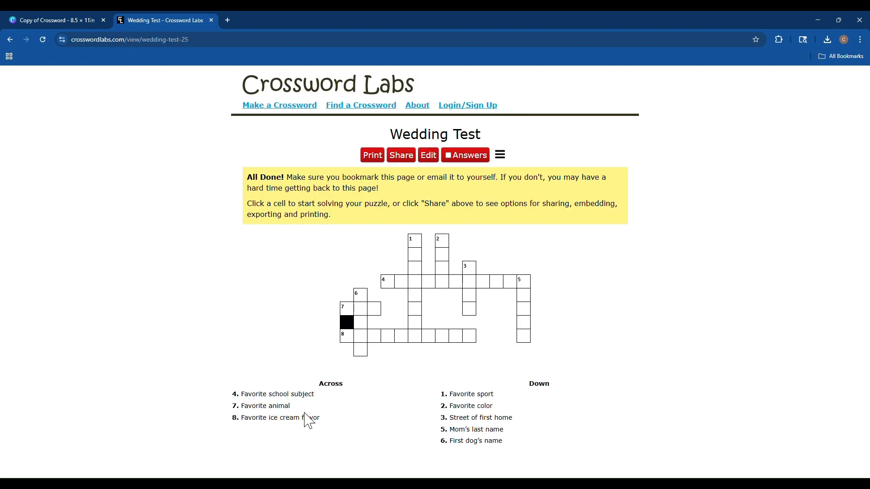
pyautogui.moveTo(232, 394); pyautogui.dragTo(326, 431)
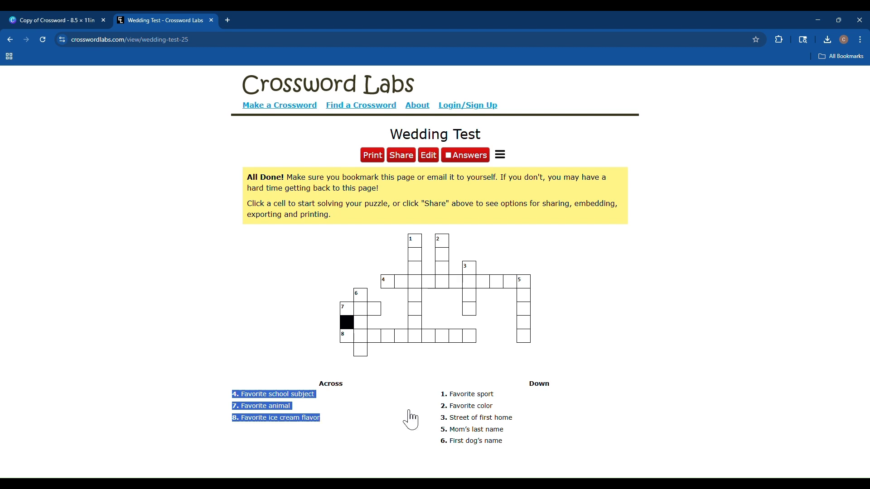
pyautogui.click(373, 396)
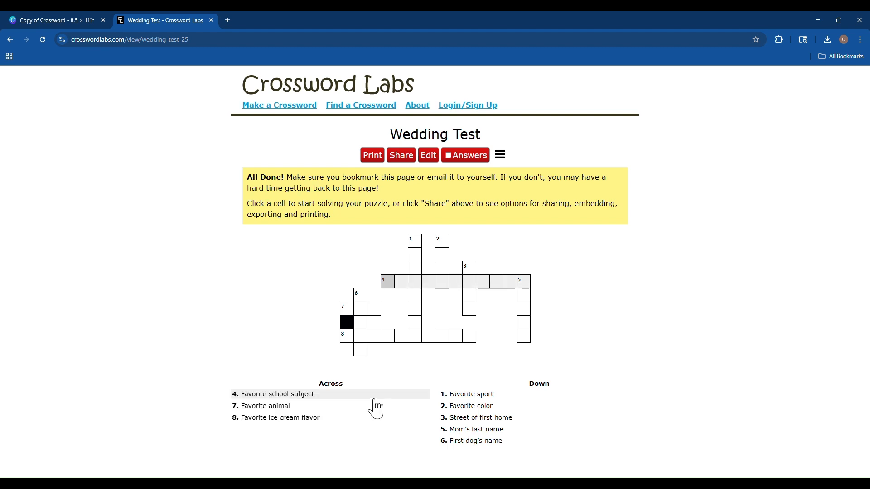
pyautogui.click(402, 158)
pyautogui.click(543, 118)
pyautogui.moveTo(547, 186); pyautogui.dragTo(301, 439)
pyautogui.click(305, 442)
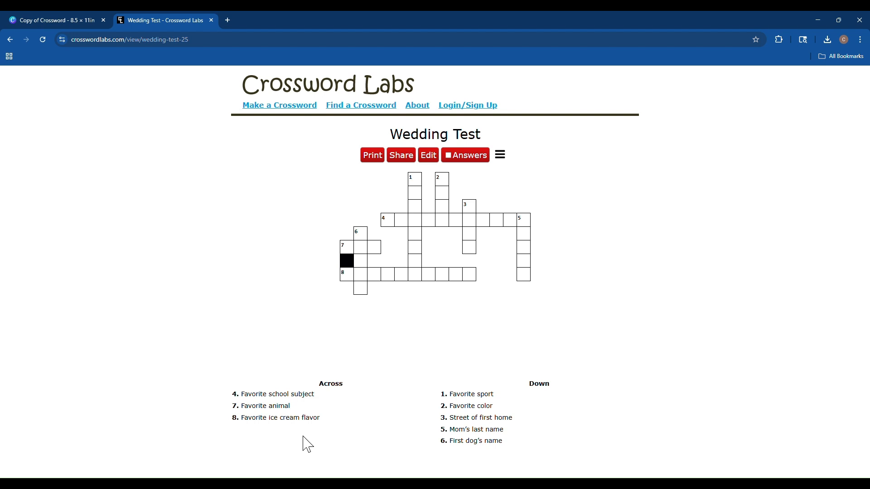
# Step: Copy all the Across clues of the Wedding Test puzzle together with their numbers
pyautogui.moveTo(225, 391); pyautogui.dragTo(322, 420)
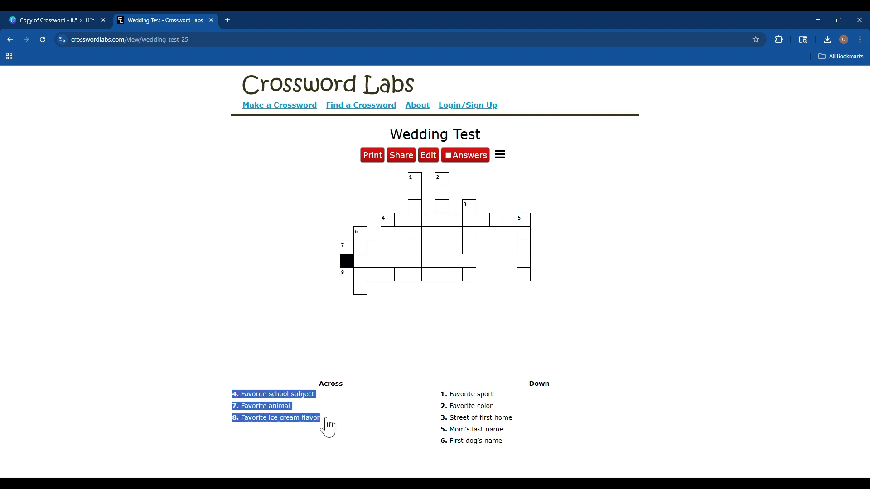
pyautogui.moveTo(196, 414); pyautogui.dragTo(325, 430)
pyautogui.hotkey('ctrl', 'c')
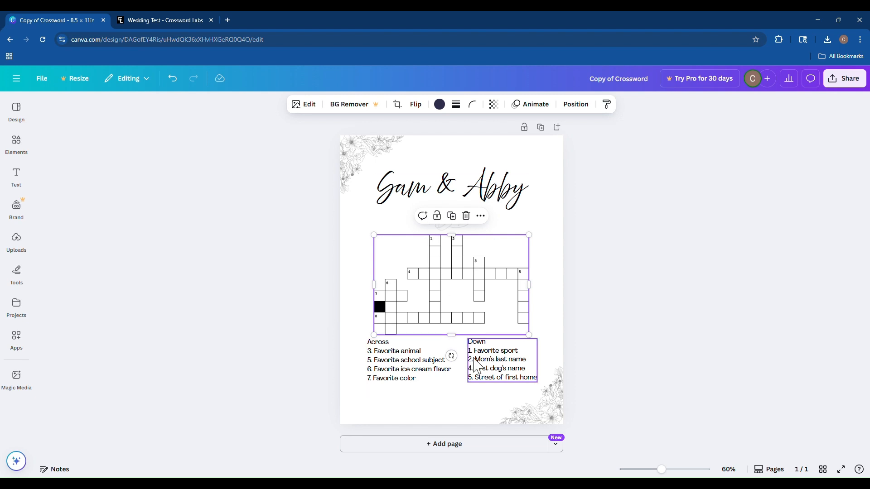
# Step: In the Canva design, delete the template clues under the Across heading, keeping the heading itself
pyautogui.doubleClick(371, 361)
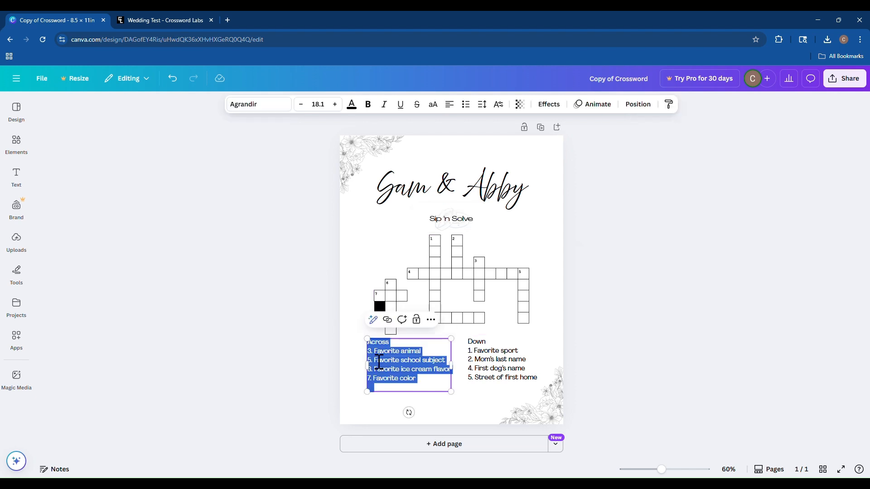
pyautogui.click(380, 366)
pyautogui.moveTo(434, 391); pyautogui.dragTo(377, 362)
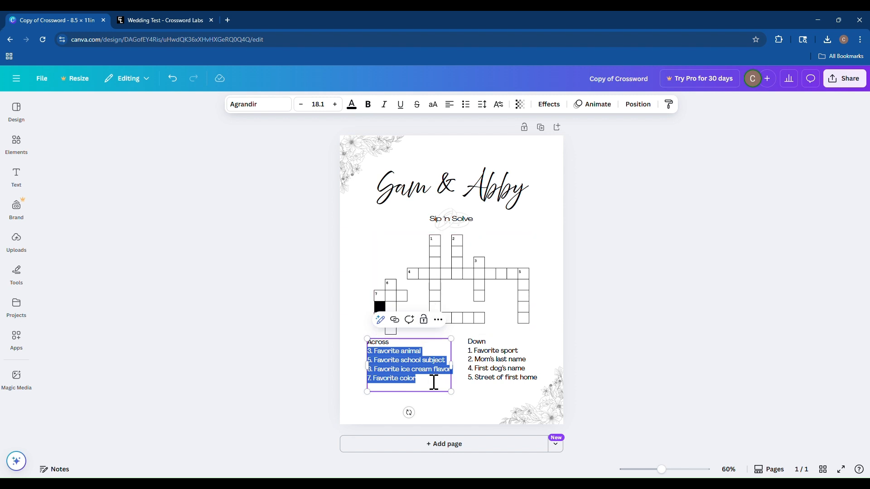
pyautogui.press('BackSpace')
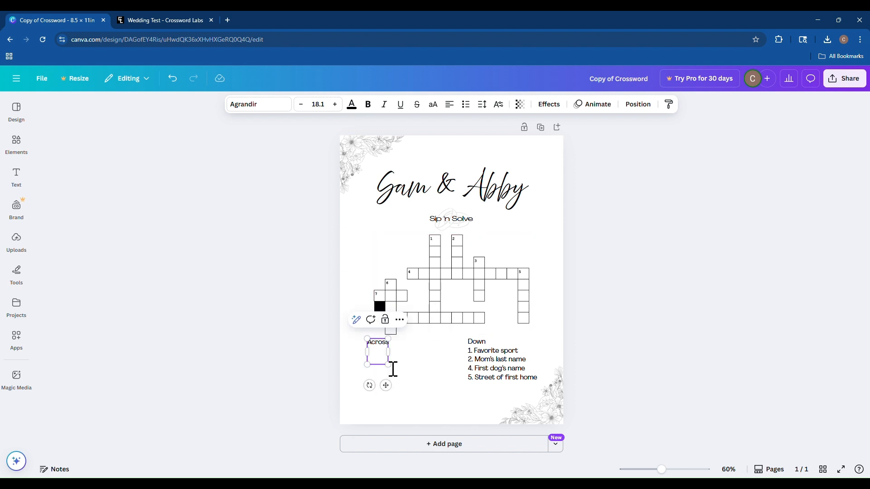
# Step: Paste the copied Crossword Labs clues on a new line below the Across heading
pyautogui.doubleClick(383, 357)
pyautogui.click(387, 357)
pyautogui.press('Return')
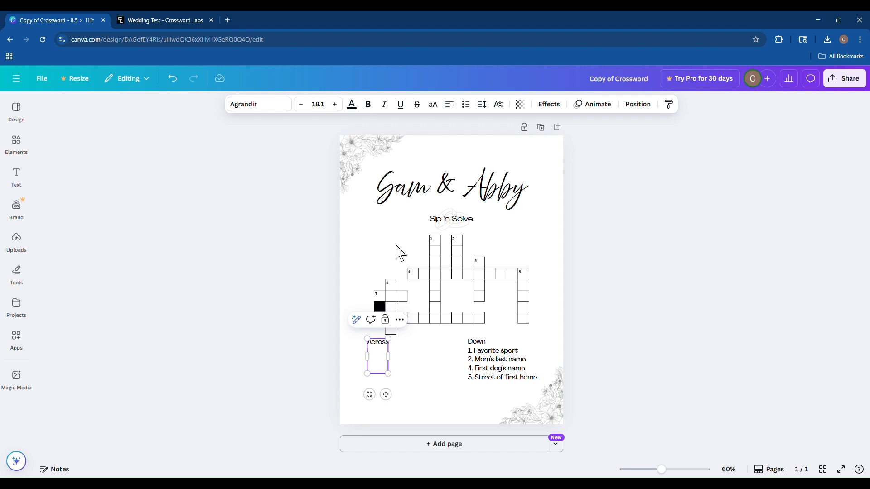
pyautogui.hotkey('ctrl', 'v')
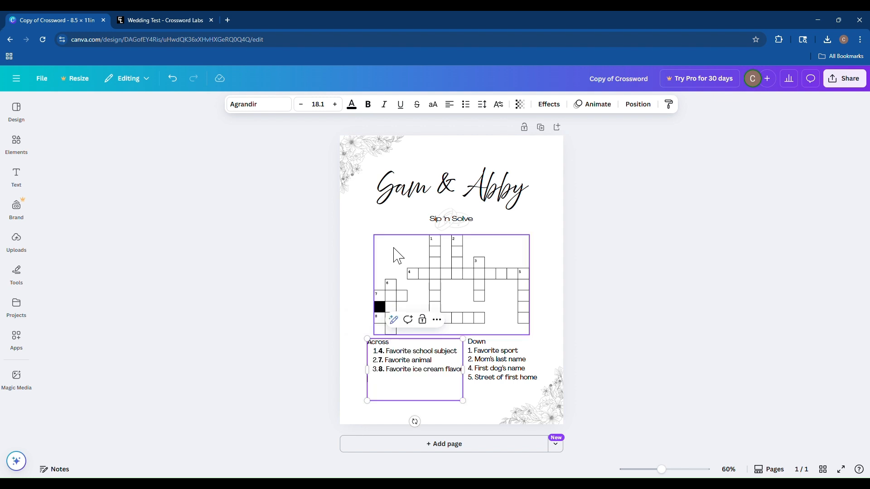
pyautogui.click(270, 283)
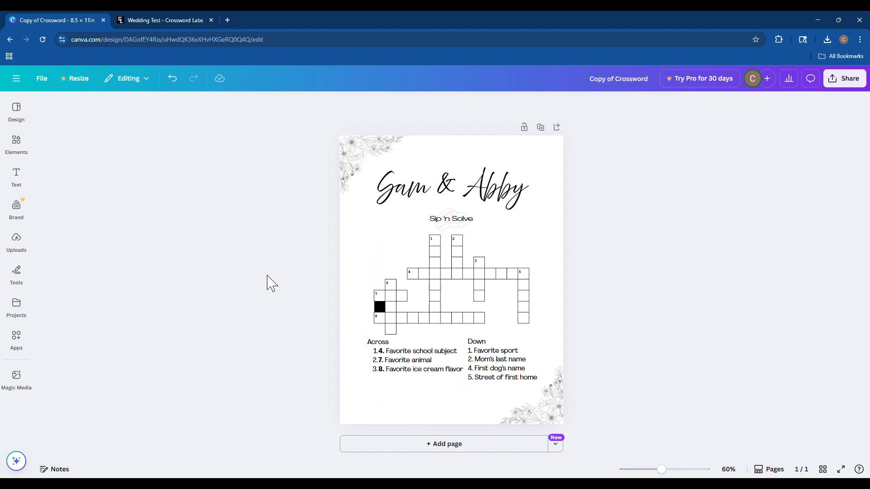
# Step: Remove the automatic list numbering from the three pasted Across clues, keeping their original crossword numbers
pyautogui.click(395, 367)
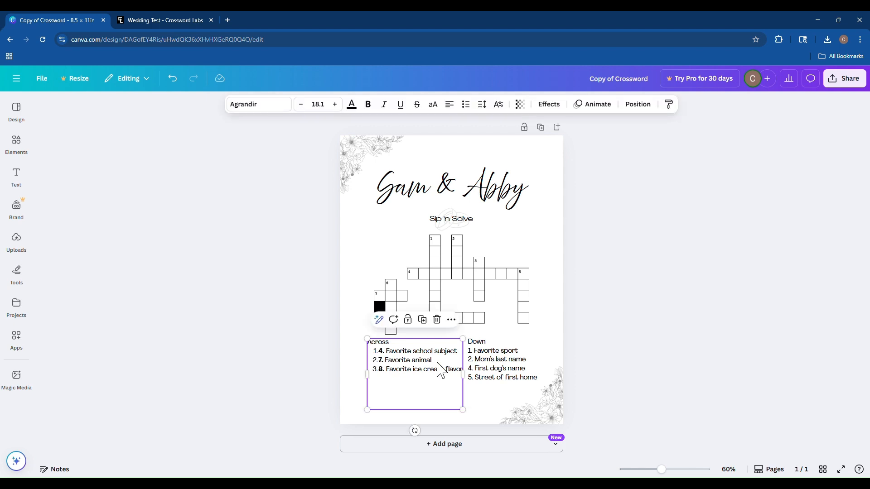
pyautogui.click(394, 375)
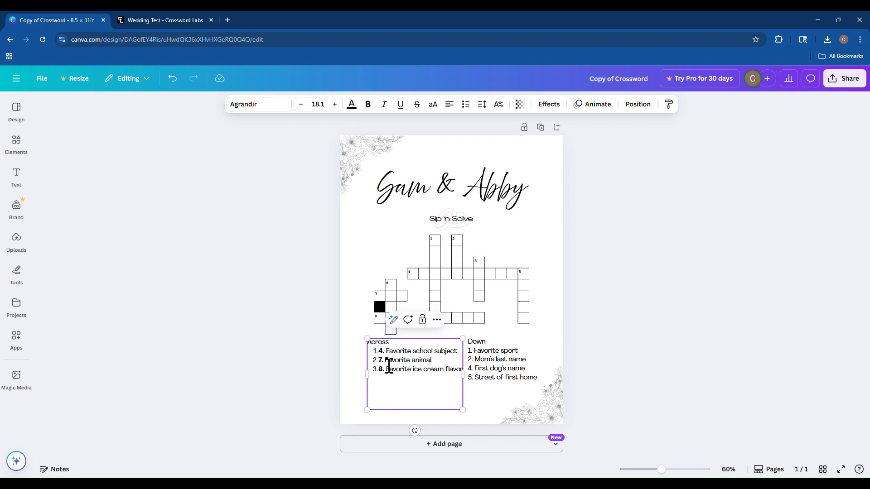
pyautogui.click(375, 352)
pyautogui.moveTo(376, 352); pyautogui.dragTo(464, 380)
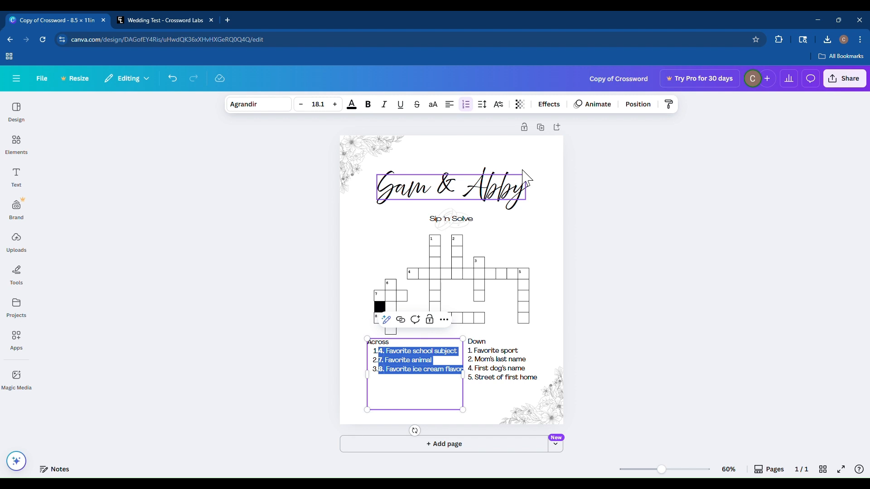
pyautogui.click(467, 105)
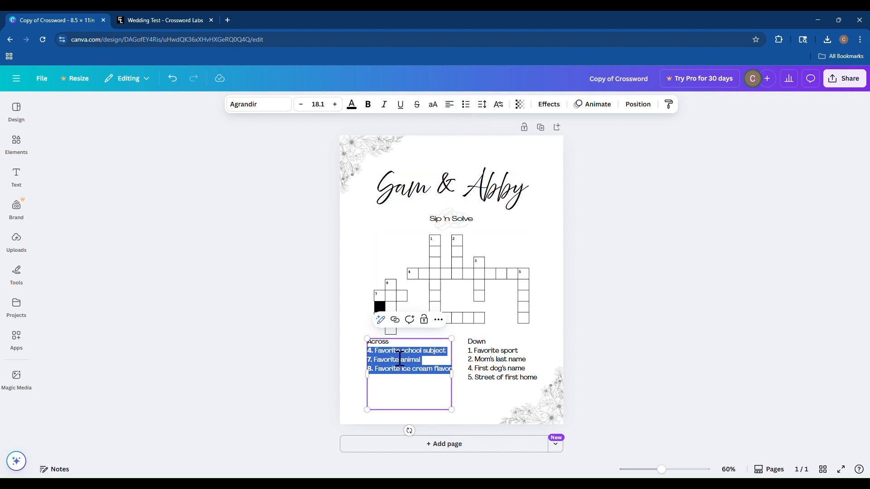
pyautogui.click(393, 392)
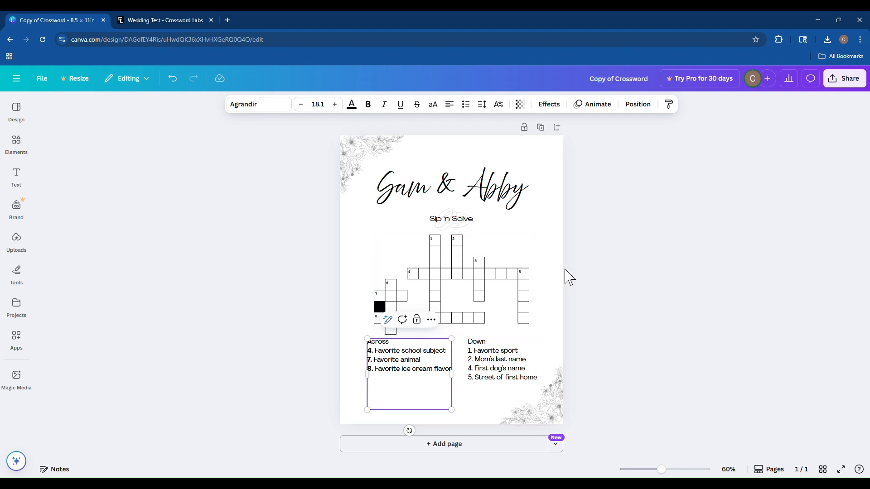
pyautogui.click(602, 313)
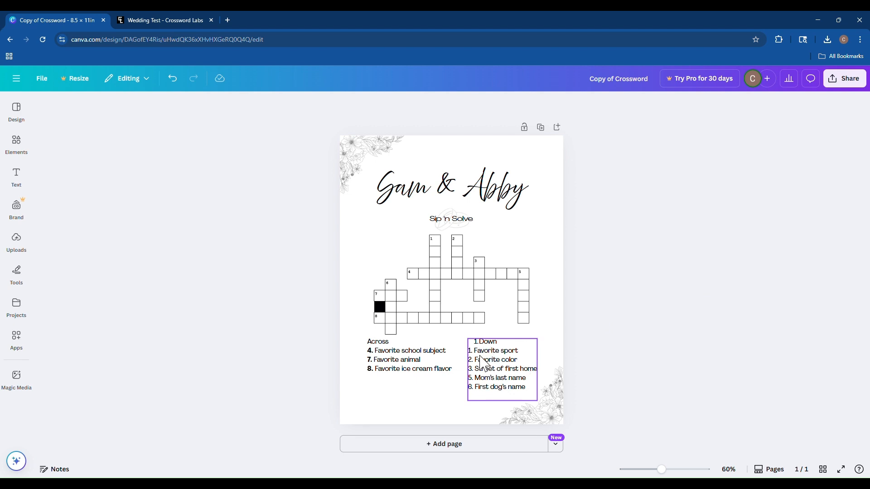
# Step: Remove the bold formatting from clue numbers 8, 7 and 4 in the Across list
pyautogui.click(434, 367)
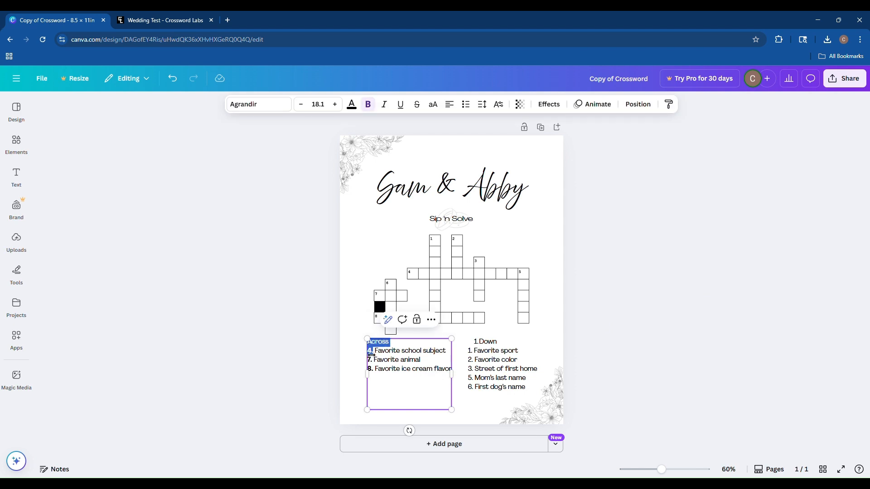
pyautogui.moveTo(382, 361); pyautogui.dragTo(378, 379)
pyautogui.click(381, 363)
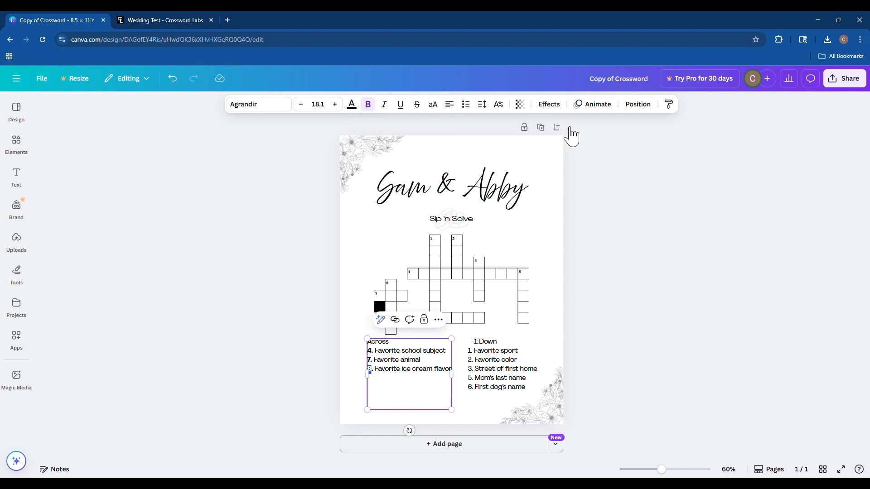
pyautogui.click(376, 108)
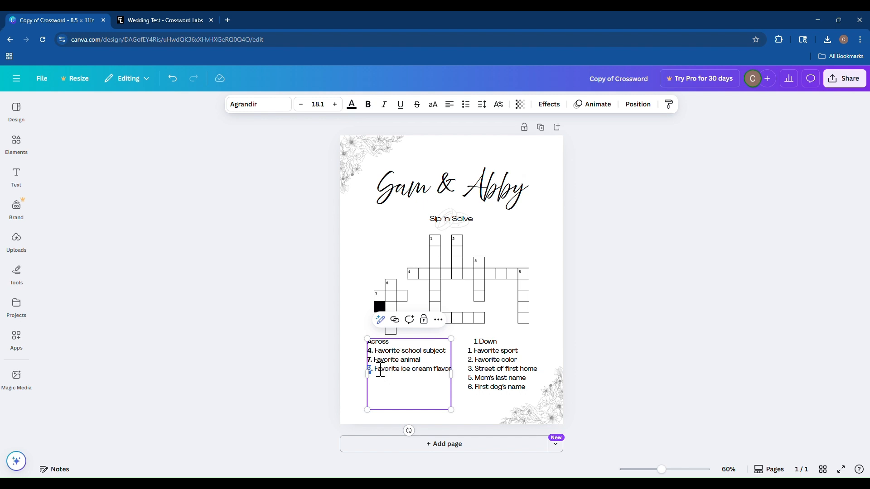
pyautogui.moveTo(372, 361); pyautogui.dragTo(367, 360)
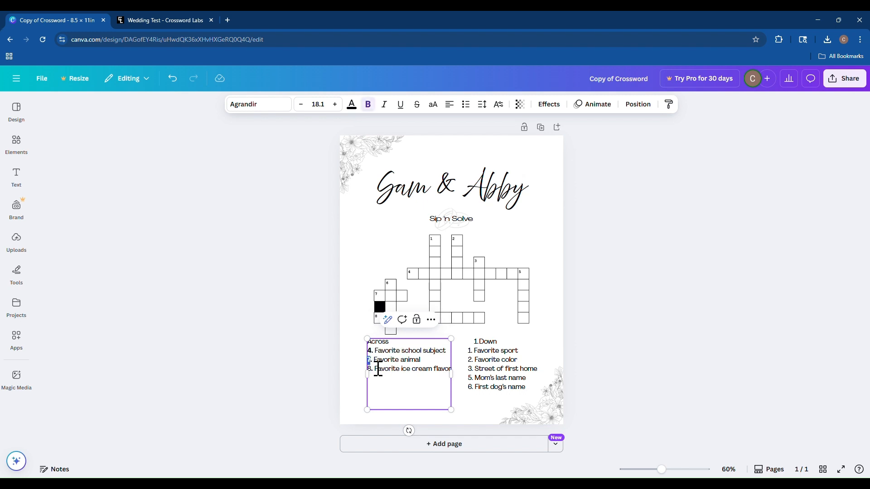
pyautogui.click(368, 105)
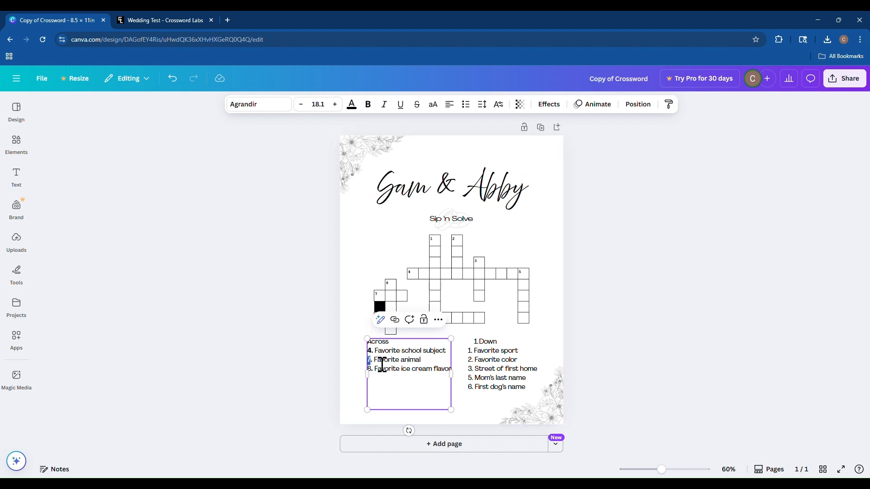
pyautogui.moveTo(372, 352)
pyautogui.mouseDown()
pyautogui.moveTo(366, 331)
pyautogui.moveTo(372, 351)
pyautogui.mouseUp()
pyautogui.click(382, 361)
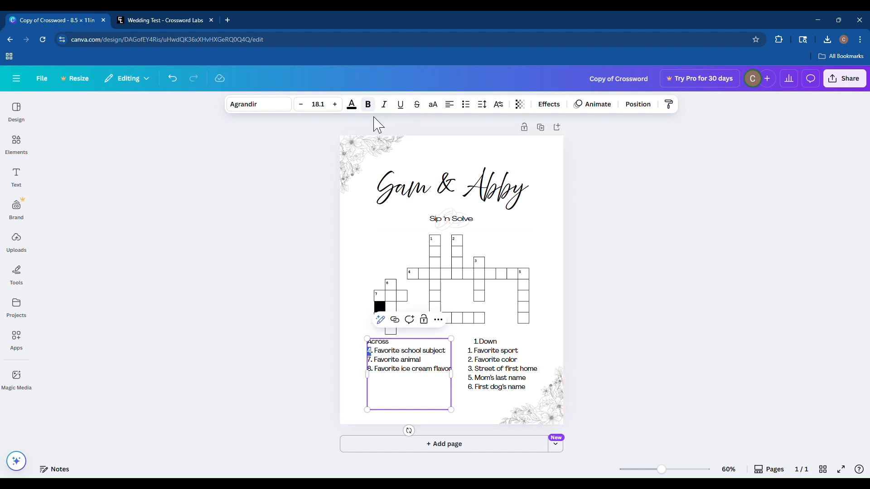
pyautogui.click(460, 361)
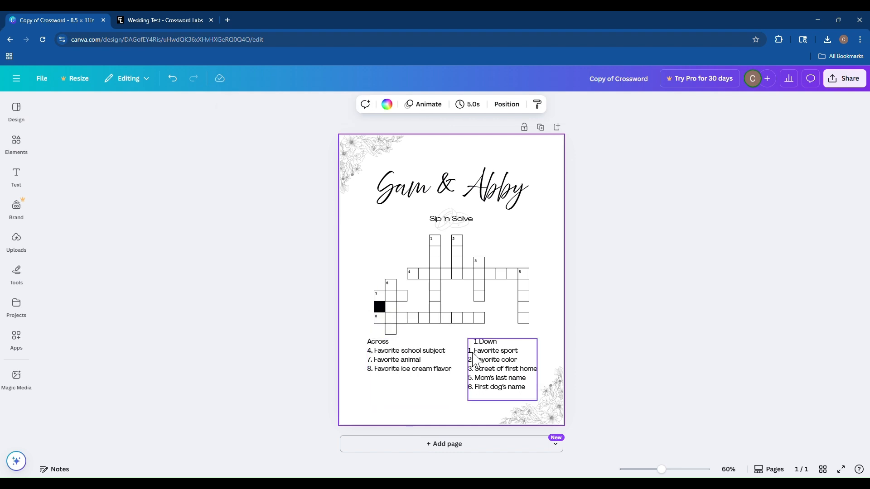
# Step: Remove the automatic list number in front of the Down heading
pyautogui.click(479, 352)
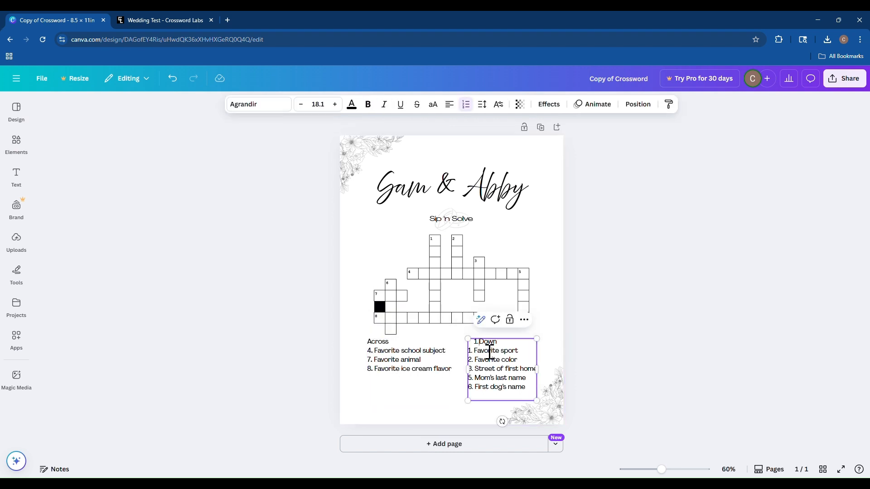
pyautogui.press('BackSpace')
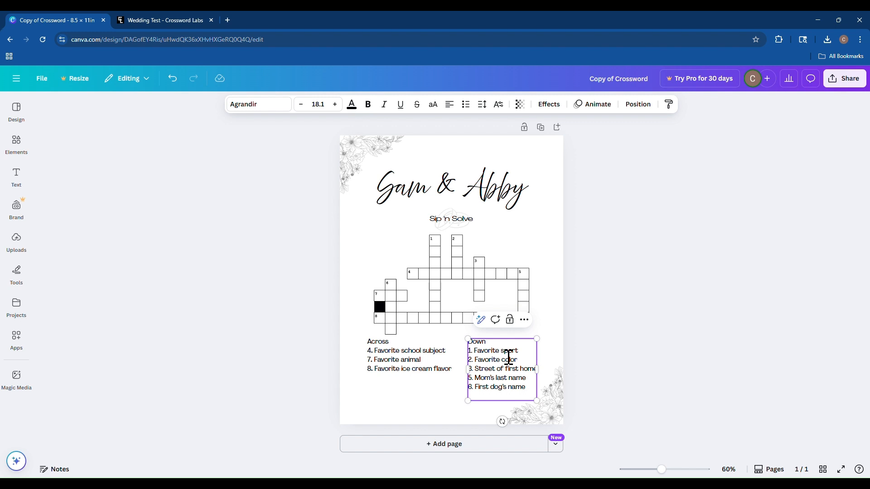
pyautogui.click(553, 343)
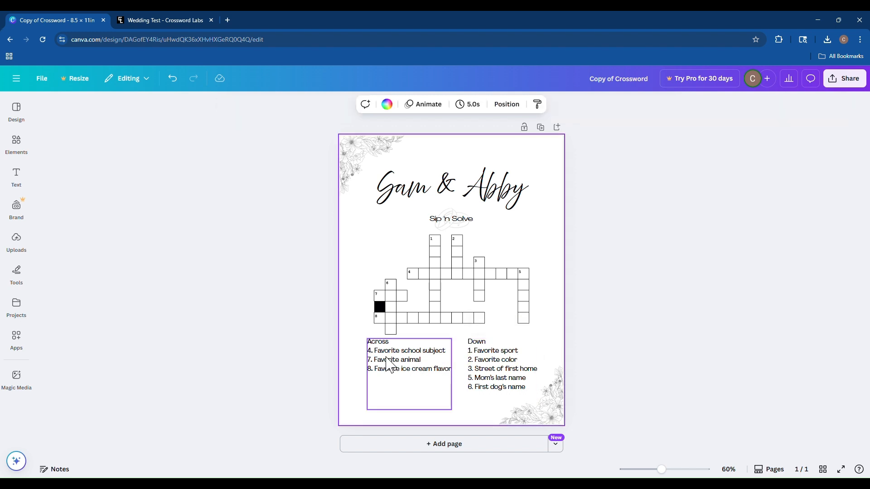
# Step: Move the Across and Down clue text boxes slightly lower beneath the crossword grid
pyautogui.click(369, 358)
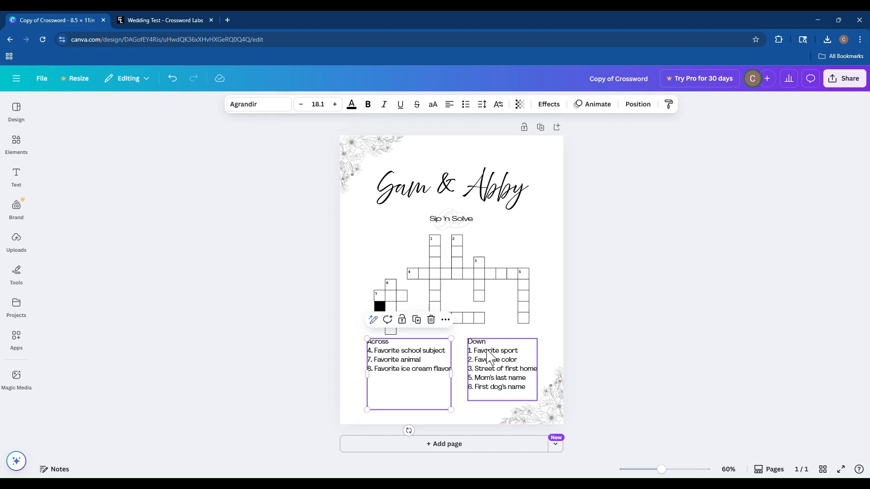
pyautogui.moveTo(407, 366); pyautogui.dragTo(407, 370)
pyautogui.moveTo(487, 366); pyautogui.dragTo(489, 371)
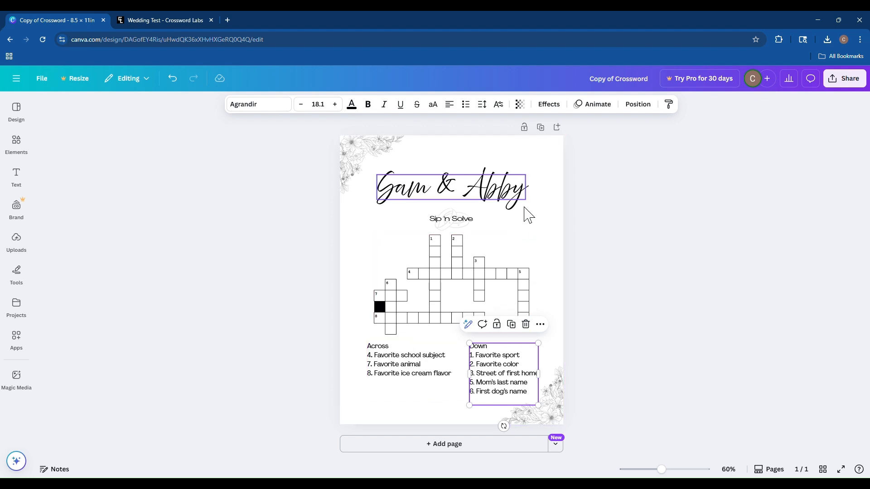
# Step: Filter the fonts for the couple's names title to the Handwriting category and browse the results
pyautogui.click(492, 195)
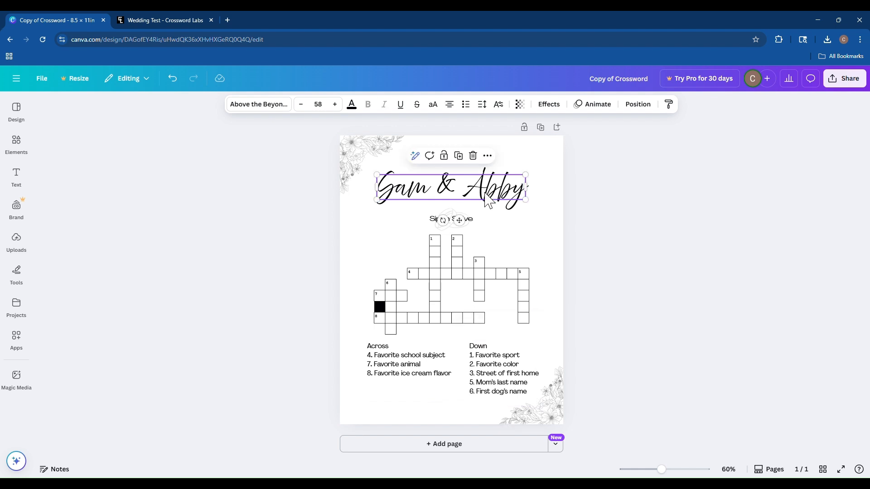
pyautogui.click(493, 196)
pyautogui.click(522, 234)
pyautogui.click(481, 194)
pyautogui.click(258, 109)
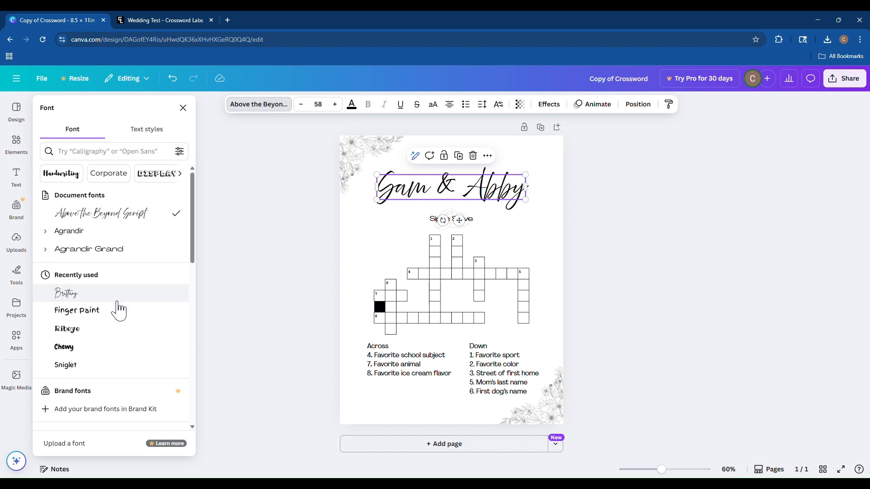
pyautogui.click(55, 174)
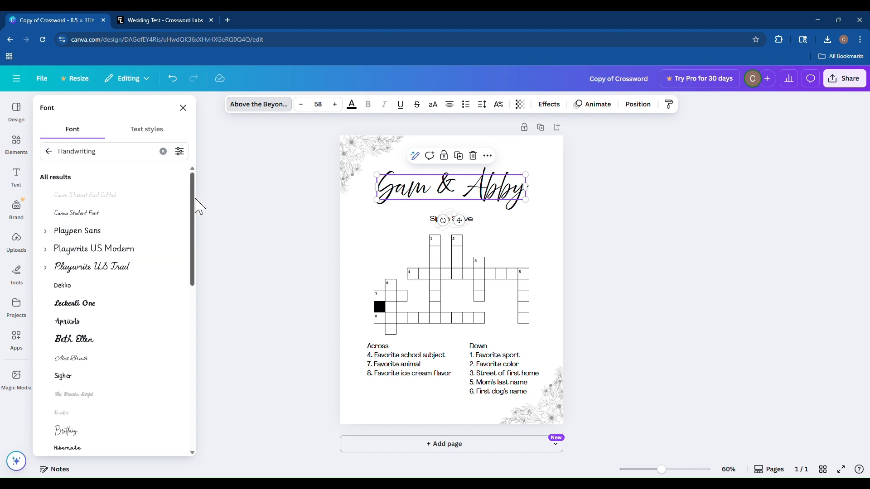
pyautogui.scroll(-2, 194, 202)
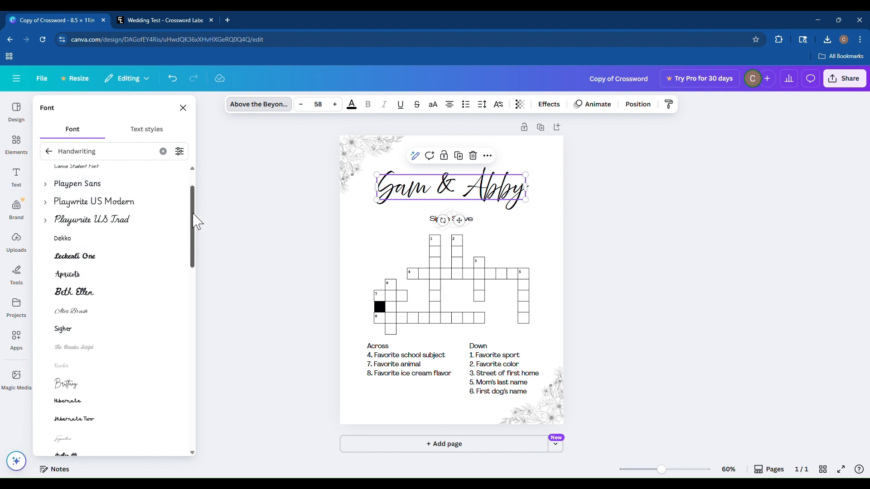
pyautogui.scroll(-1, 196, 222)
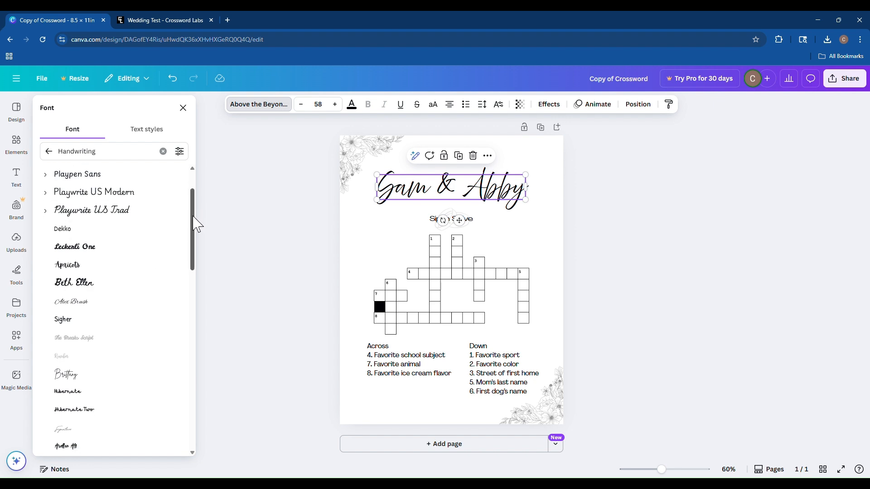
pyautogui.moveTo(193, 216); pyautogui.dragTo(192, 221)
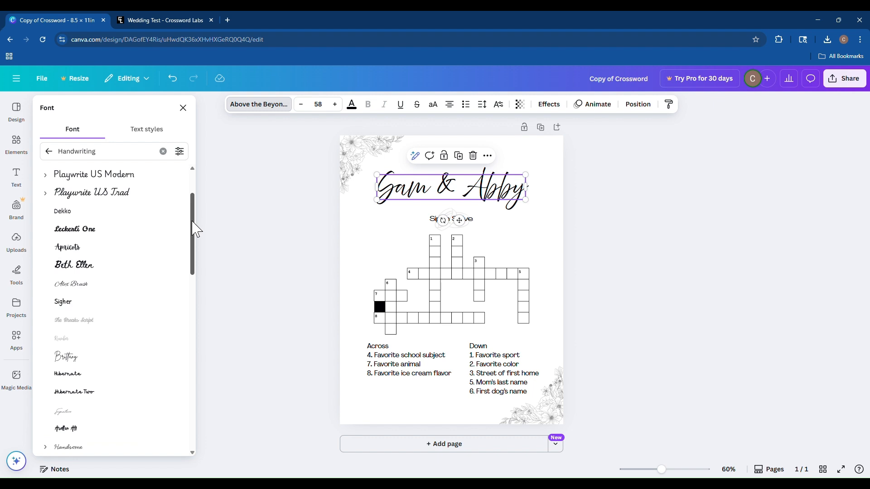
pyautogui.moveTo(196, 229); pyautogui.dragTo(202, 408)
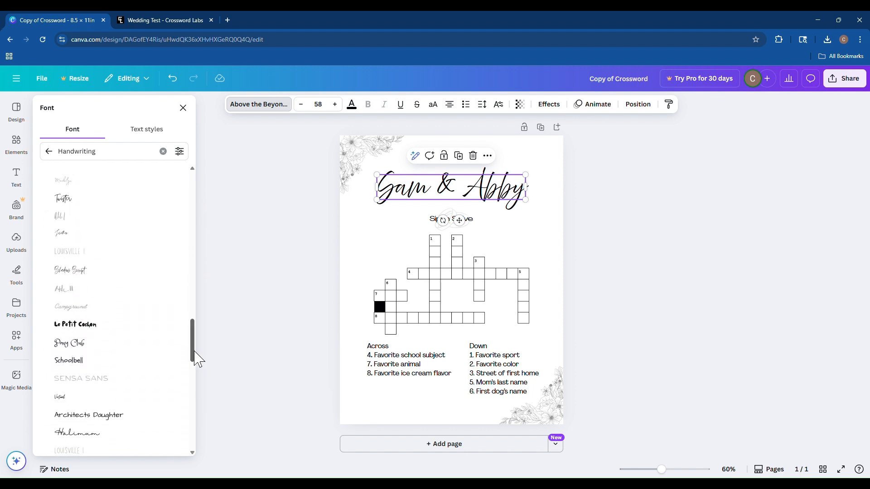
pyautogui.moveTo(193, 358)
pyautogui.mouseDown()
pyautogui.moveTo(199, 387)
pyautogui.moveTo(195, 364)
pyautogui.mouseUp()
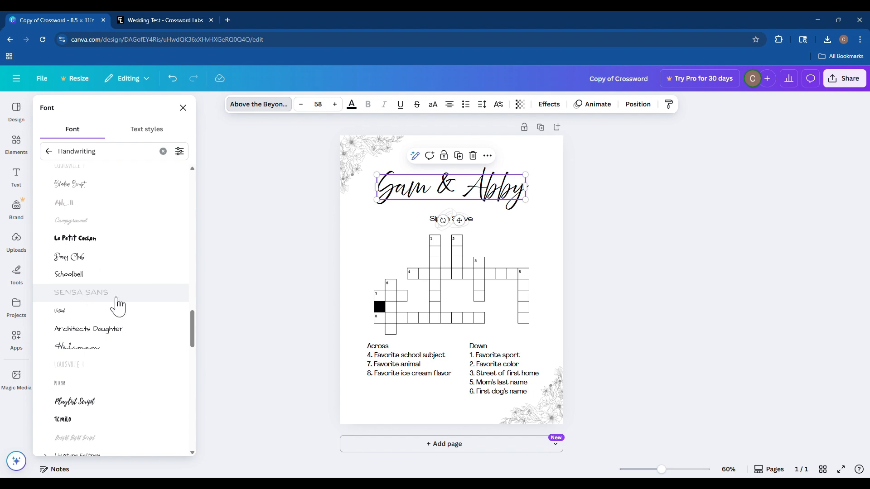
# Step: Try to apply the Sensa Sans font to the couple's names title and dismiss the Canva Pro offer
pyautogui.click(72, 294)
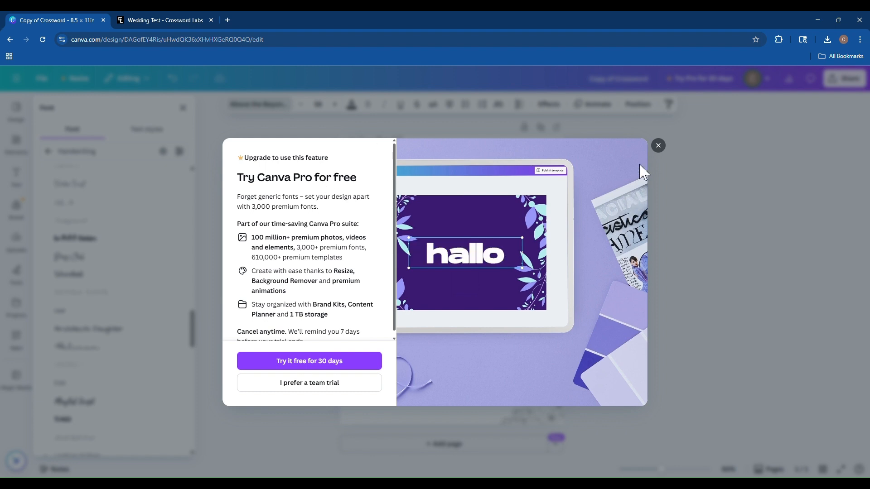
pyautogui.click(659, 146)
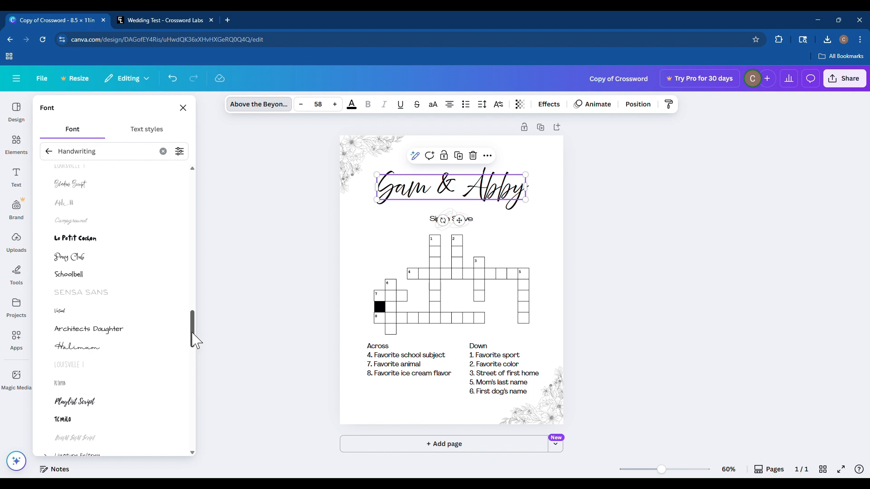
# Step: Apply the Brittany handwriting font to the couple's names title
pyautogui.moveTo(192, 339); pyautogui.dragTo(191, 221)
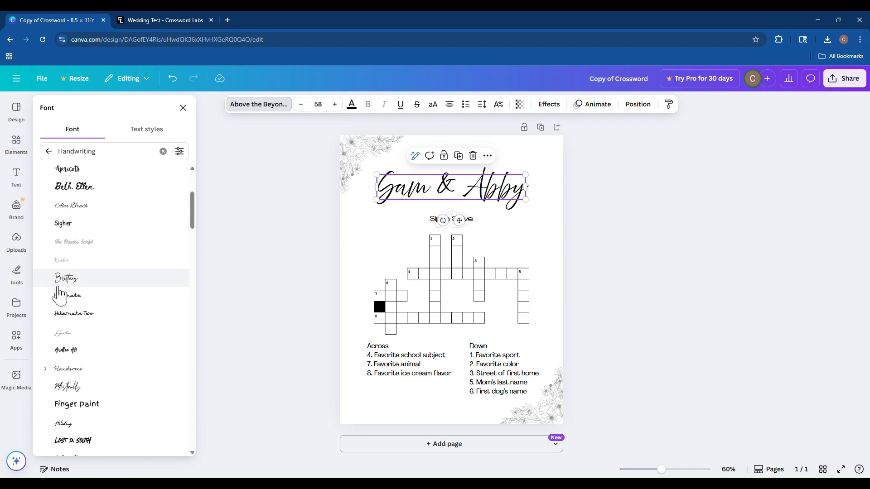
pyautogui.click(71, 285)
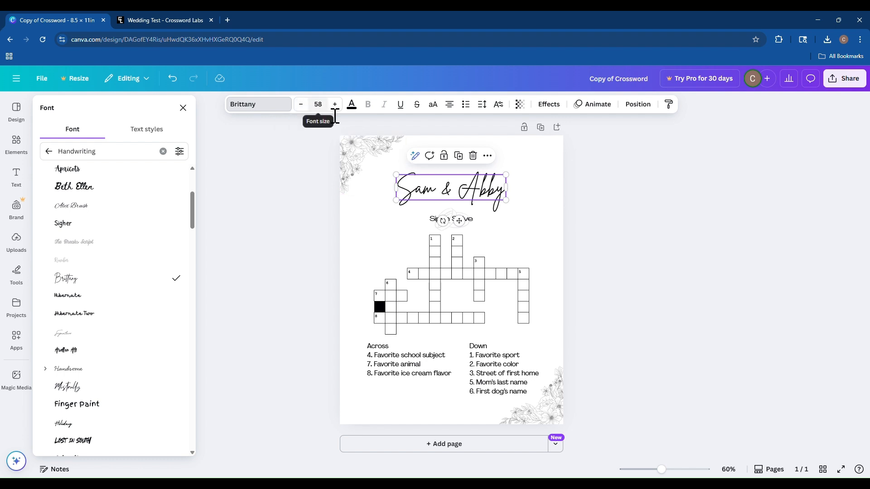
# Step: Try a font size of 56 for the couple's names title and restore it to 58
pyautogui.click(301, 105)
pyautogui.click(301, 105)
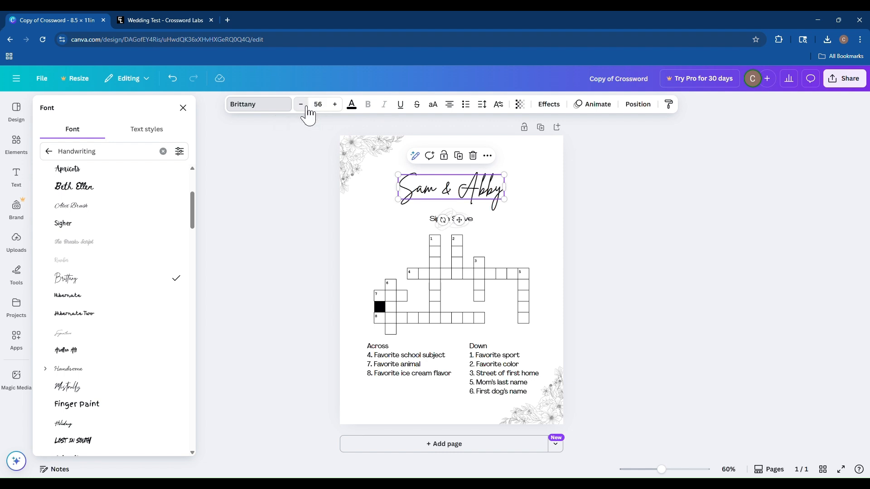
pyautogui.click(336, 105)
pyautogui.click(336, 105)
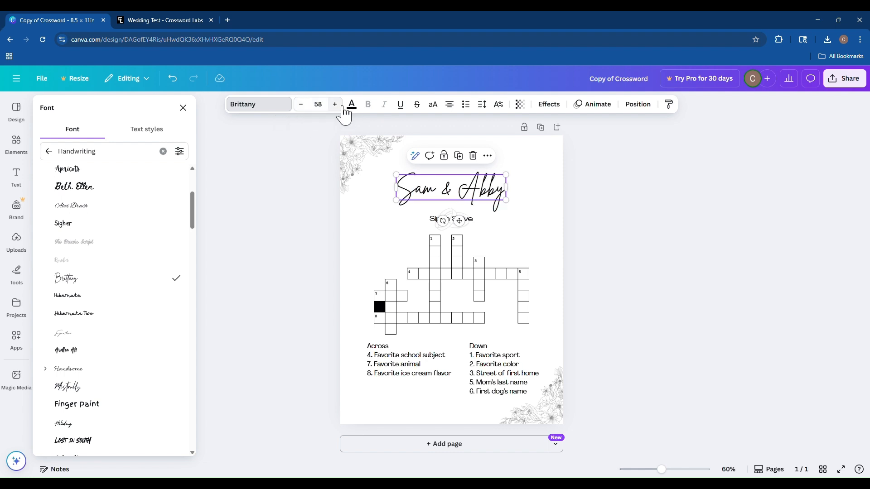
# Step: Set the font size of the couple's names title to 65
pyautogui.click(322, 105)
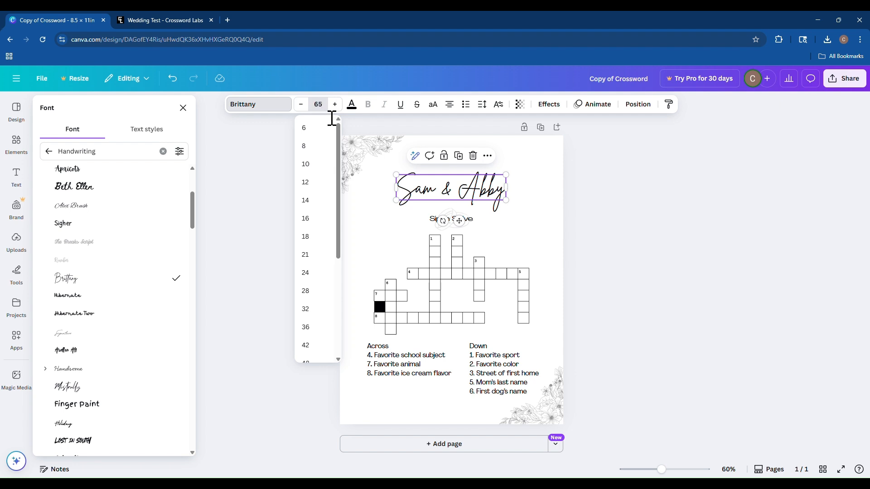
pyautogui.press('Return')
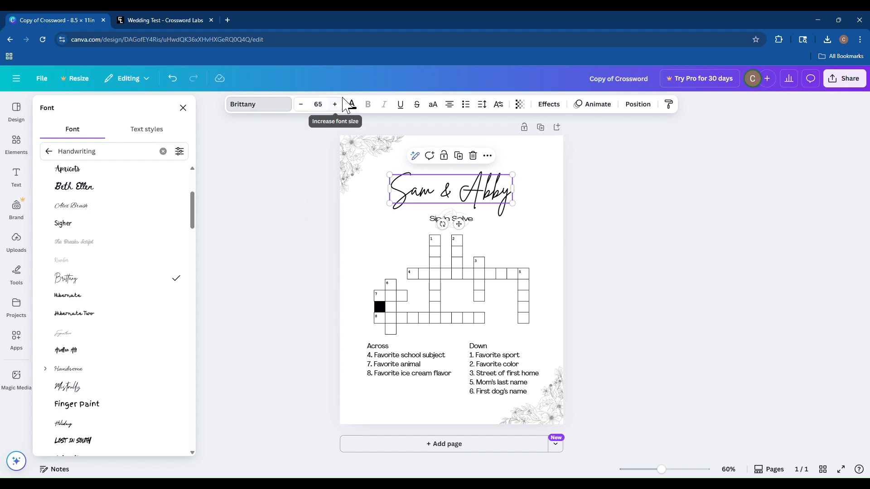
# Step: Set the font size of the couple's names title to 80
pyautogui.click(327, 109)
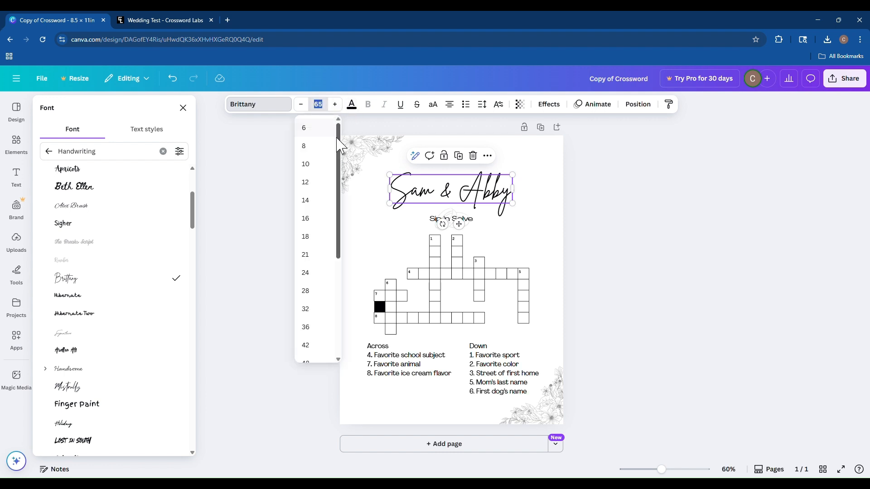
pyautogui.moveTo(338, 144); pyautogui.dragTo(336, 229)
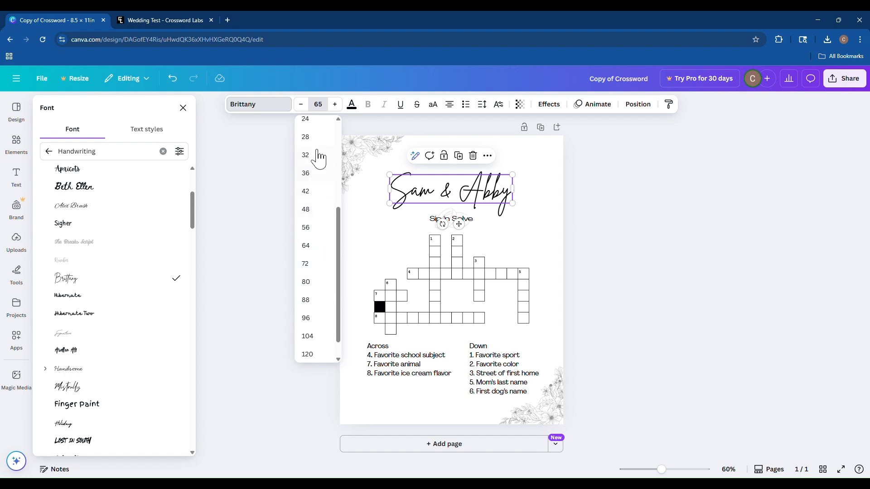
pyautogui.click(317, 288)
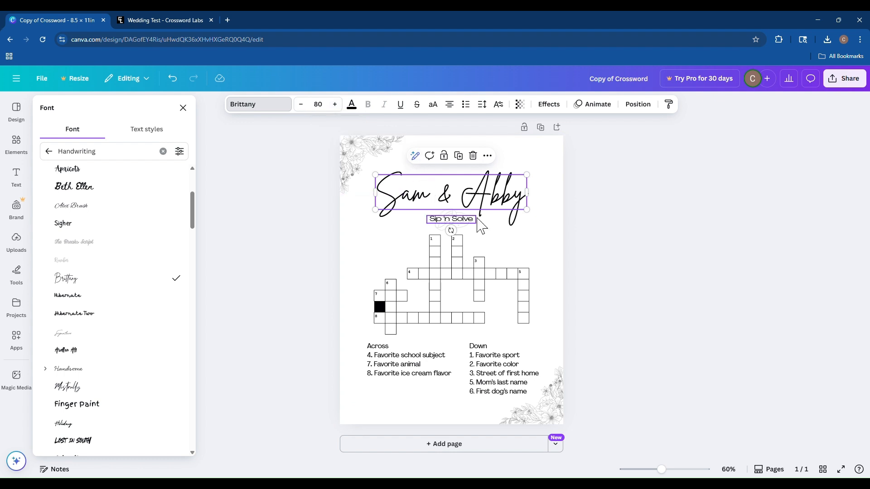
# Step: Scale the couple's names title up from its lower-left corner to a font size of about 98.7 and deselect it
pyautogui.click(472, 198)
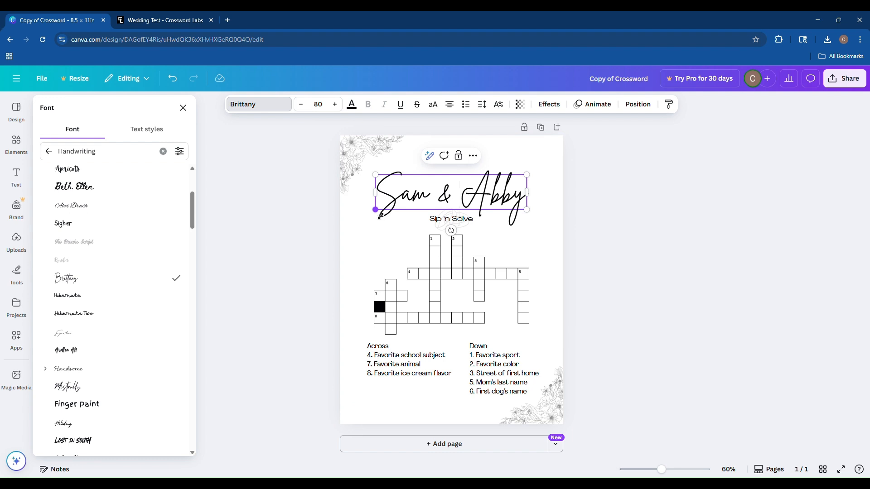
pyautogui.moveTo(380, 214); pyautogui.dragTo(347, 237)
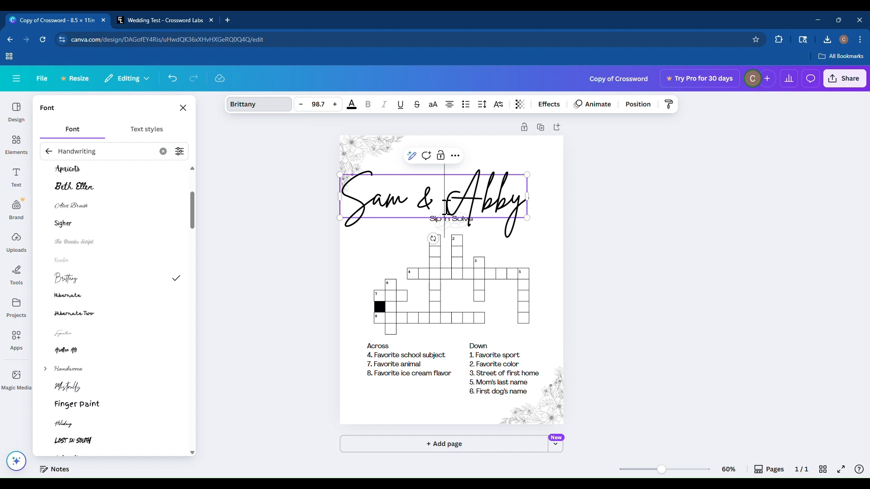
pyautogui.click(385, 258)
pyautogui.click(368, 247)
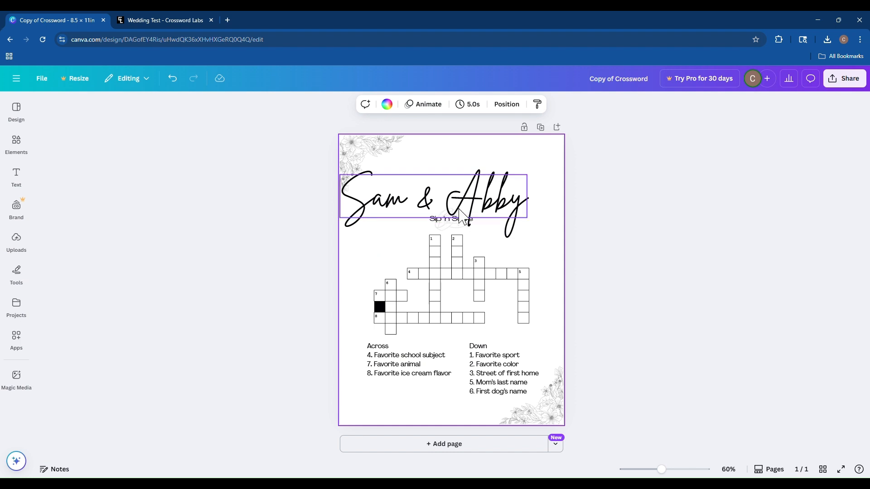
# Step: Move the couple's names title higher above the subtitle and scale it down to a font size of about 79.2
pyautogui.click(424, 202)
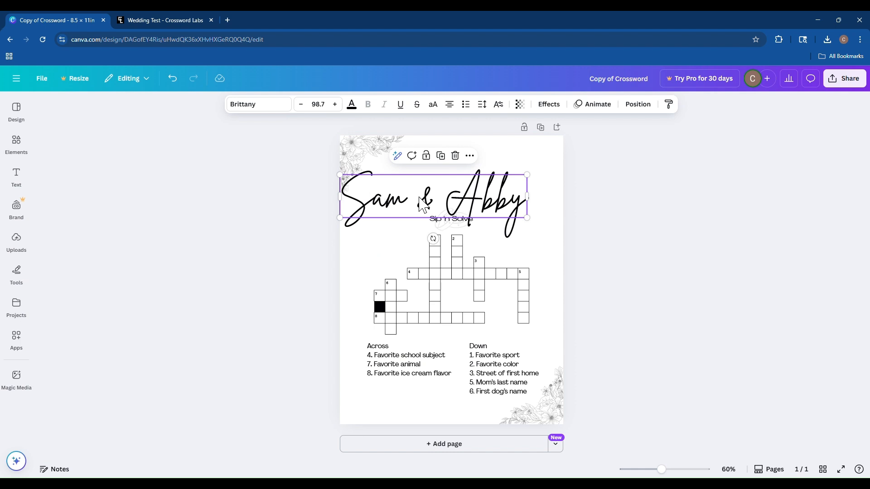
pyautogui.moveTo(423, 205); pyautogui.dragTo(447, 185)
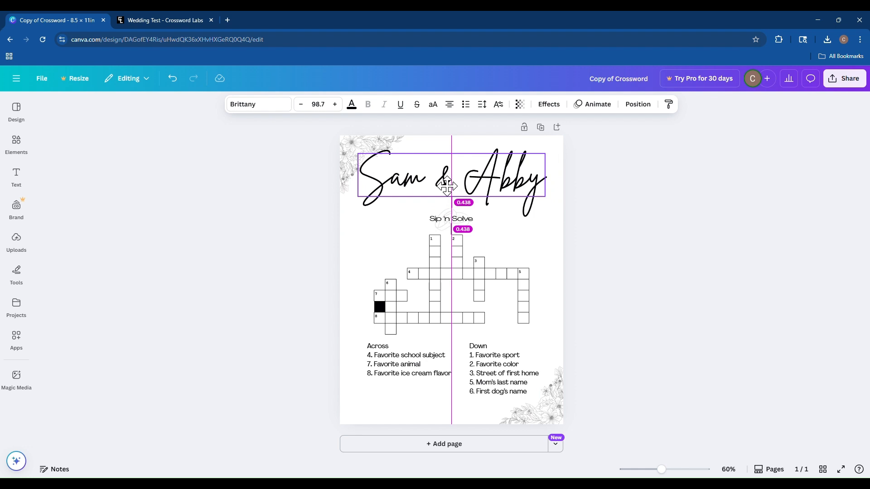
pyautogui.moveTo(447, 185); pyautogui.dragTo(447, 186)
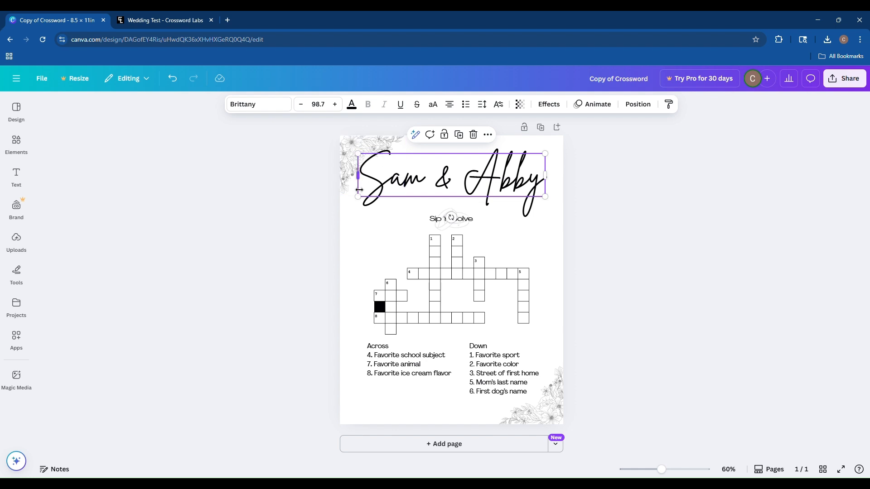
pyautogui.moveTo(361, 200); pyautogui.dragTo(399, 199)
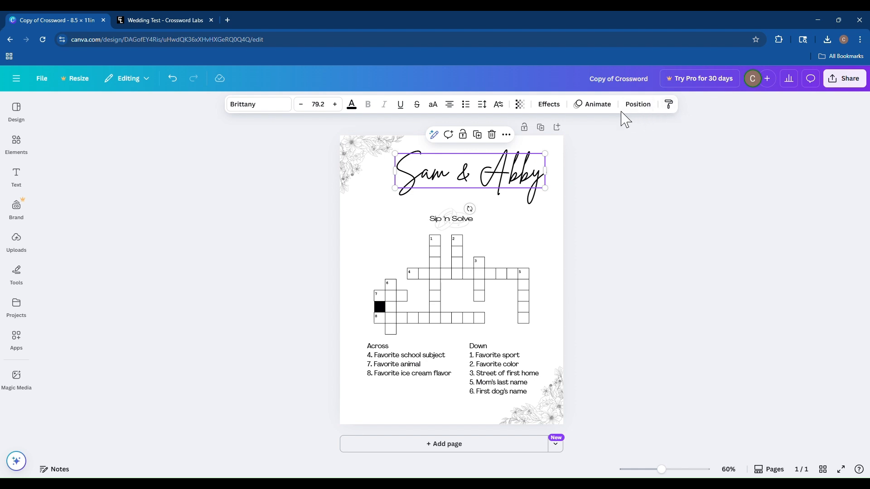
# Step: Center the couple's names title horizontally on the page, then try aligning it to the page's vertical middle and undo that
pyautogui.click(638, 105)
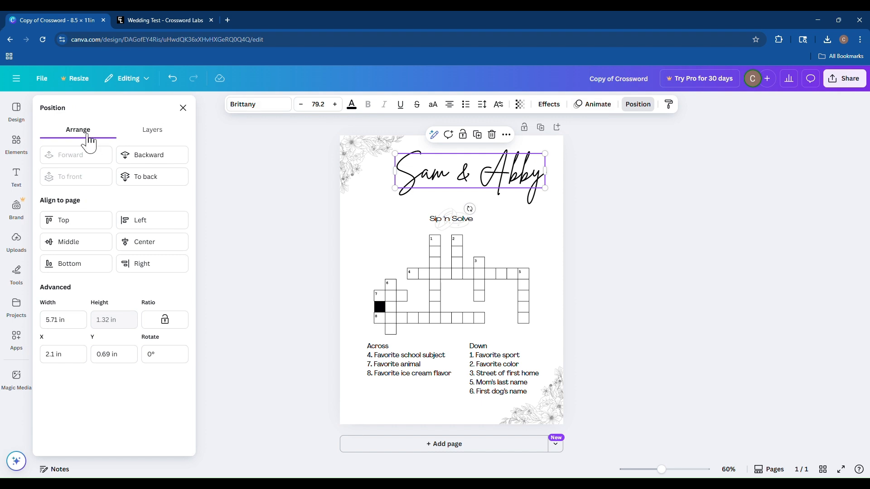
pyautogui.click(158, 131)
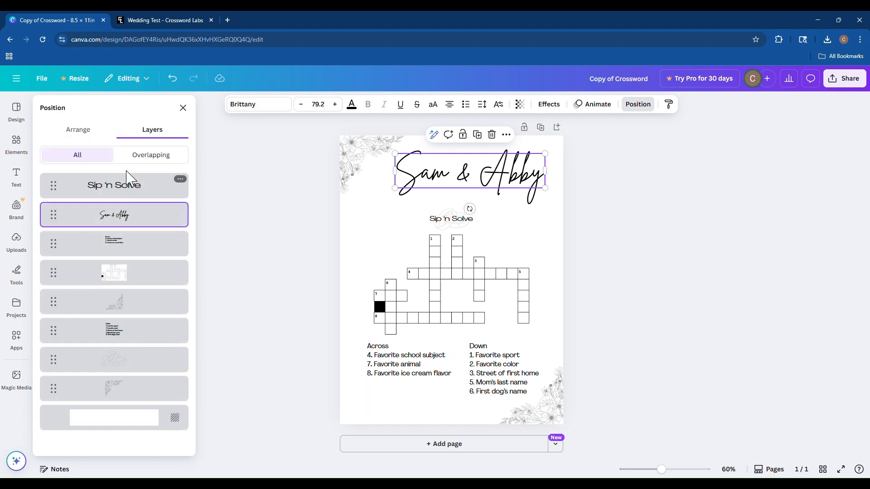
pyautogui.click(88, 134)
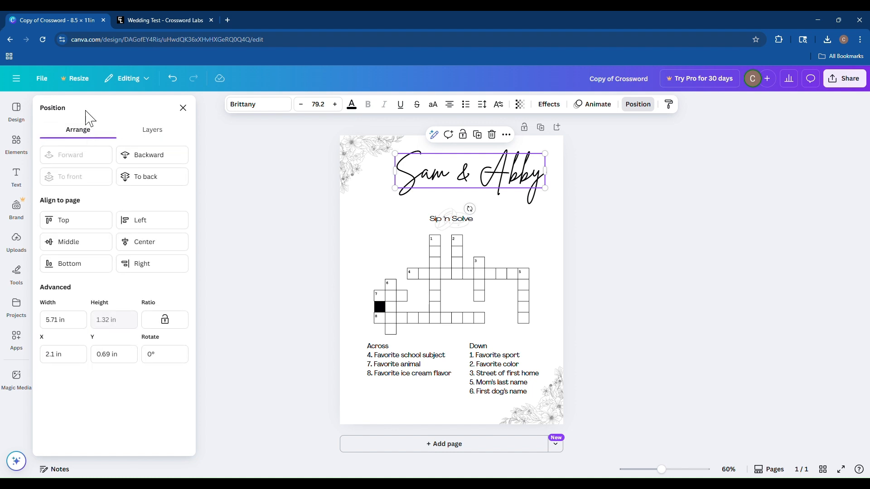
pyautogui.click(149, 249)
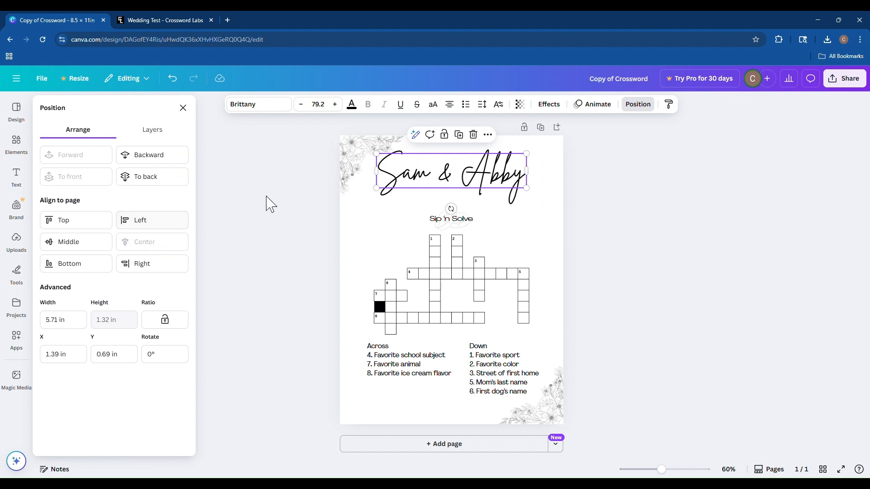
pyautogui.click(70, 244)
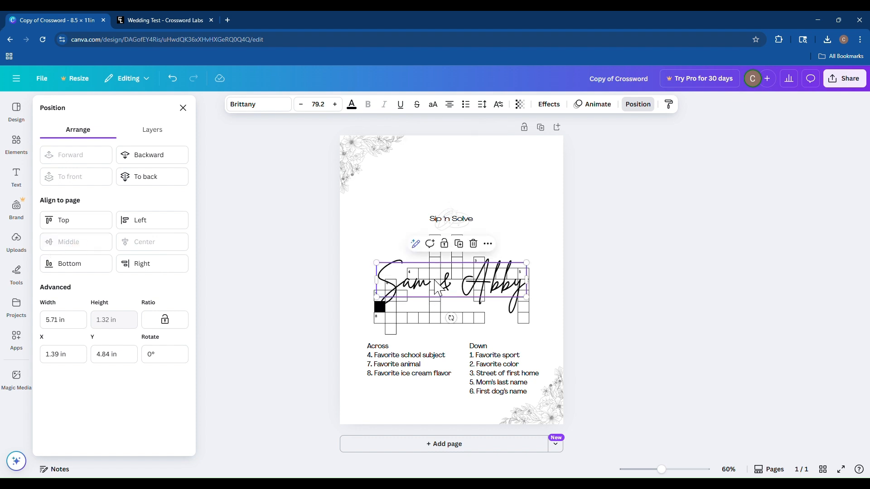
pyautogui.hotkey('ctrl', 'z')
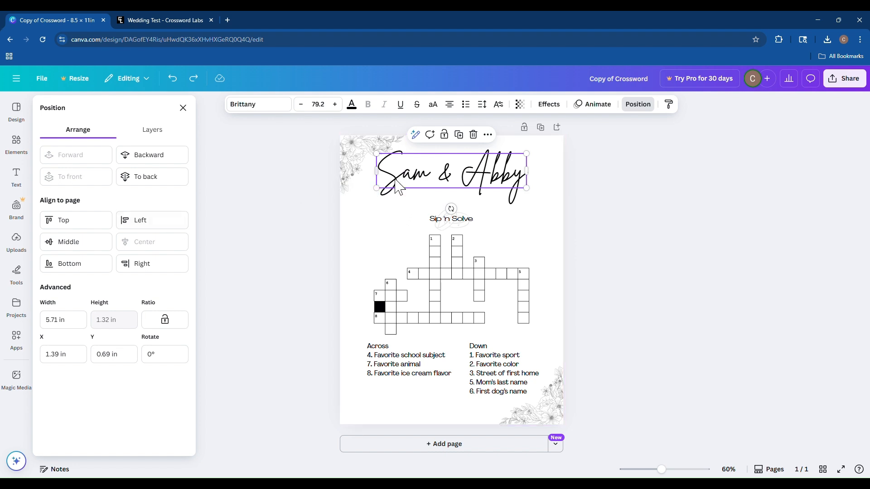
# Step: Move the couple's names title slightly lower, to a Y position of about 1.01 in, and recenter it horizontally
pyautogui.moveTo(397, 186)
pyautogui.mouseDown()
pyautogui.moveTo(416, 193)
pyautogui.moveTo(383, 194)
pyautogui.mouseUp()
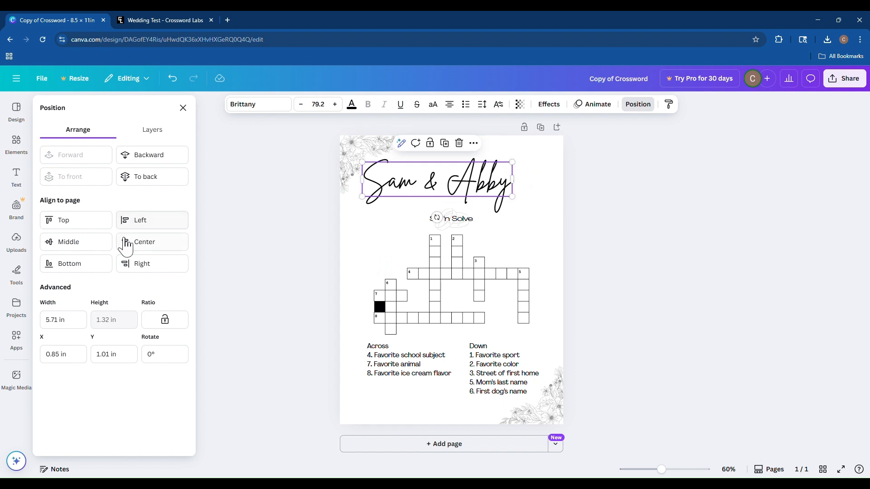
pyautogui.click(149, 249)
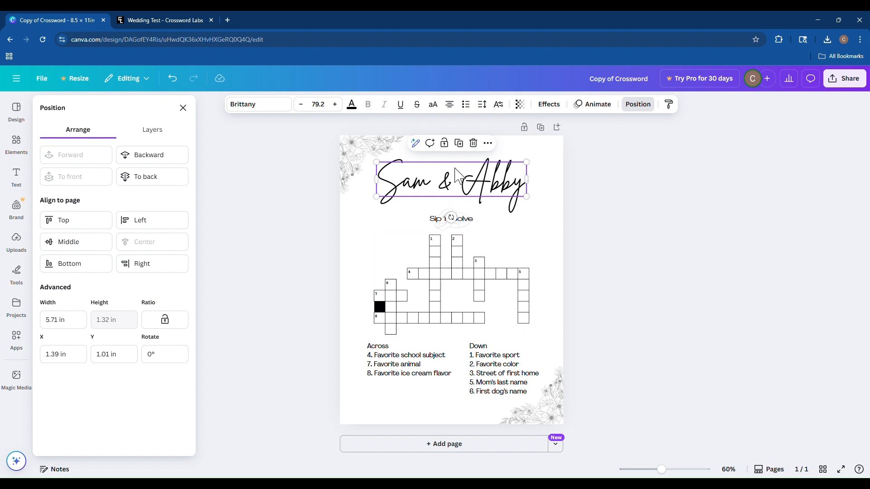
# Step: Center the "Sip 'n Solve" subtitle, the rings graphic behind it and the crossword grid horizontally on the page
pyautogui.click(443, 221)
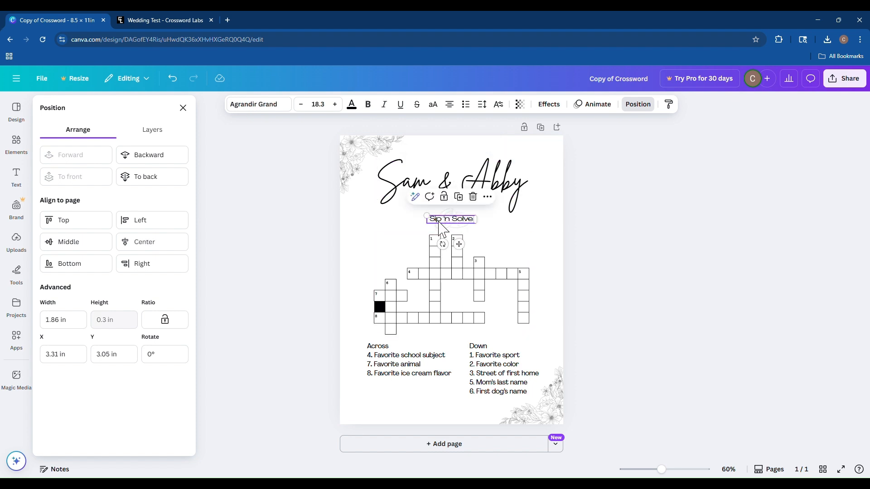
pyautogui.click(169, 248)
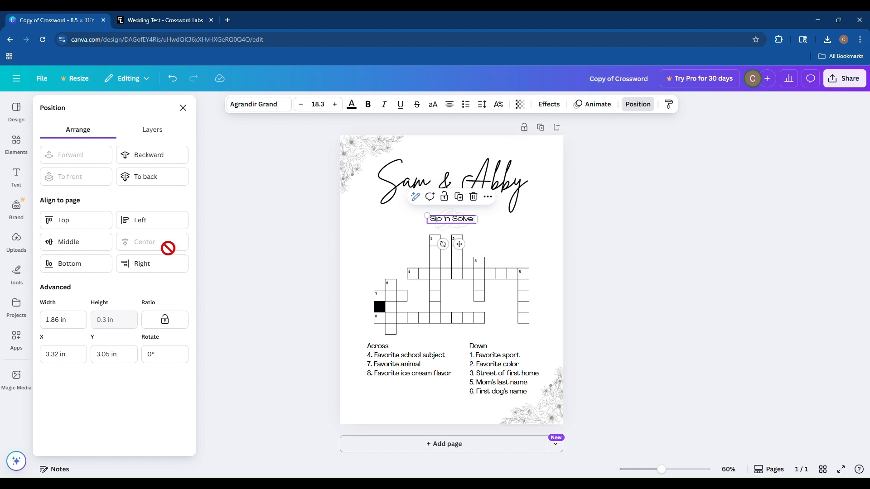
pyautogui.click(447, 230)
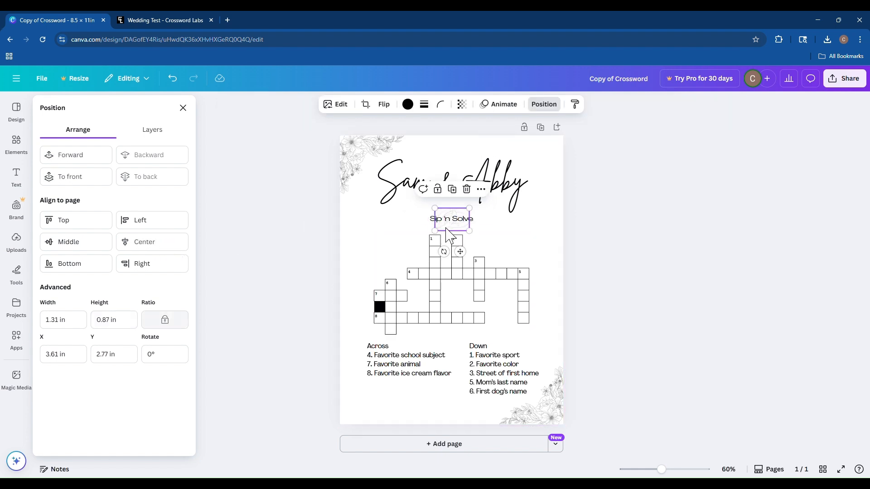
pyautogui.click(149, 242)
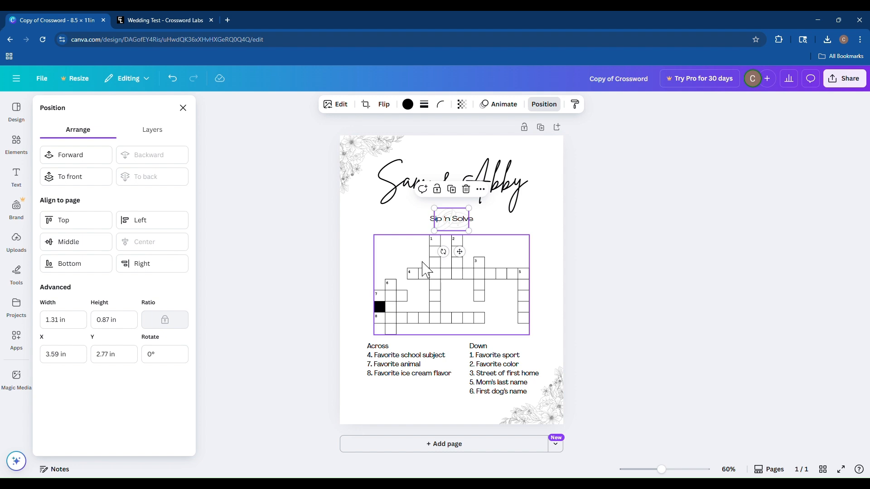
pyautogui.click(485, 243)
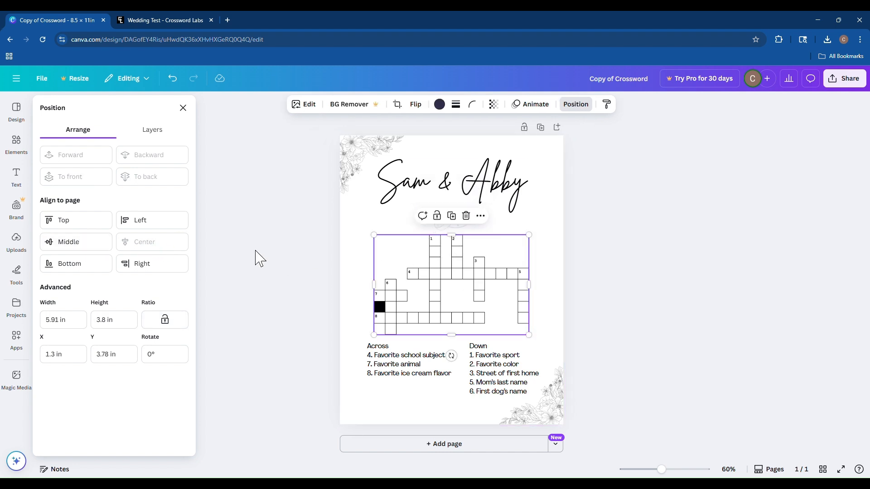
# Step: Try centering the Across and Down clue blocks horizontally on the page and undo it
pyautogui.click(408, 365)
pyautogui.click(483, 367)
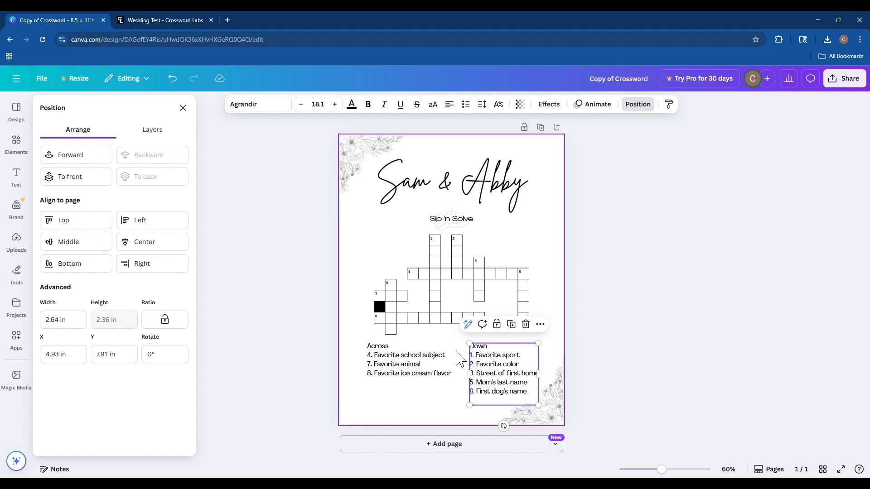
pyautogui.click(172, 242)
pyautogui.press('Tab')
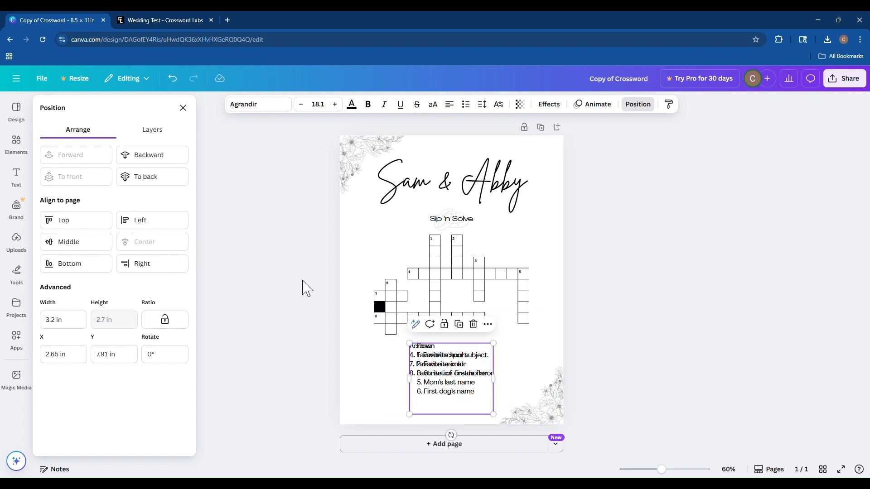
pyautogui.hotkey('ctrl', 'z')
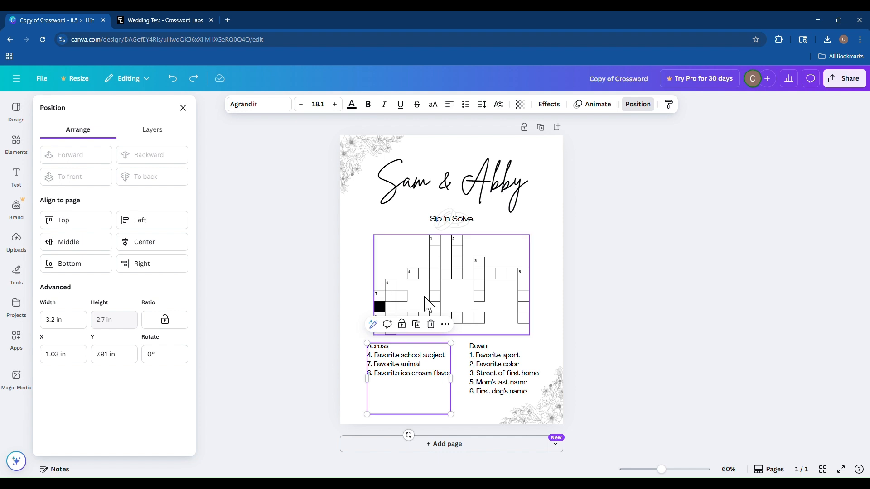
# Step: Try red as the text color of the couple's names title and undo the change
pyautogui.click(474, 186)
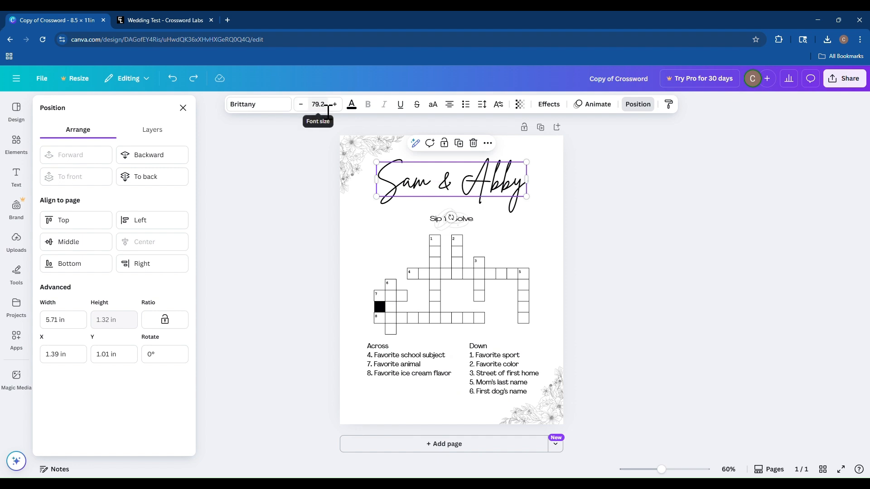
pyautogui.click(352, 106)
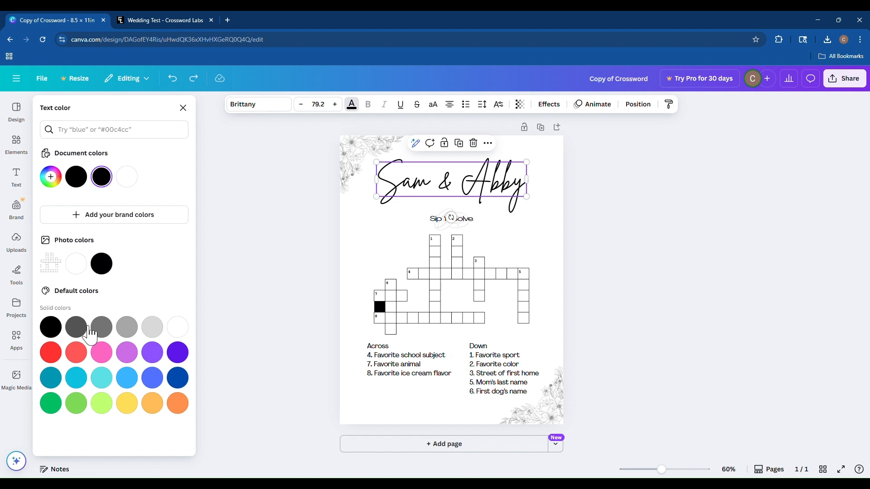
pyautogui.click(51, 352)
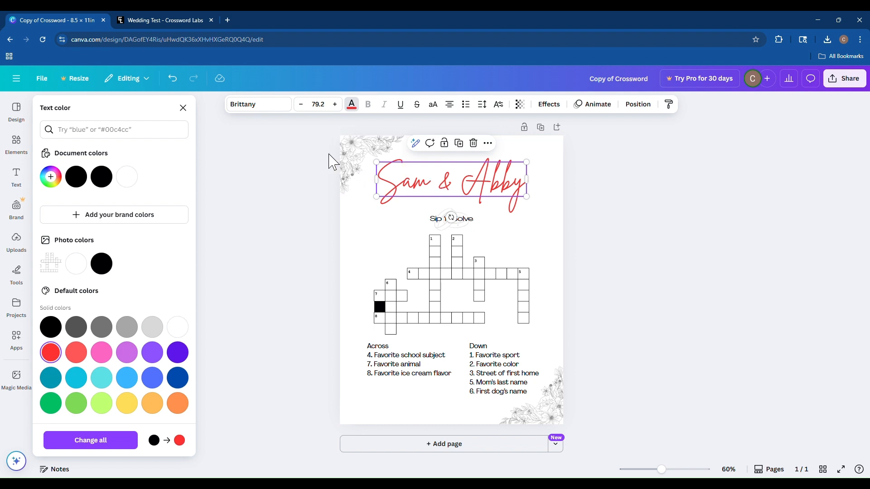
pyautogui.hotkey('ctrl', 'z')
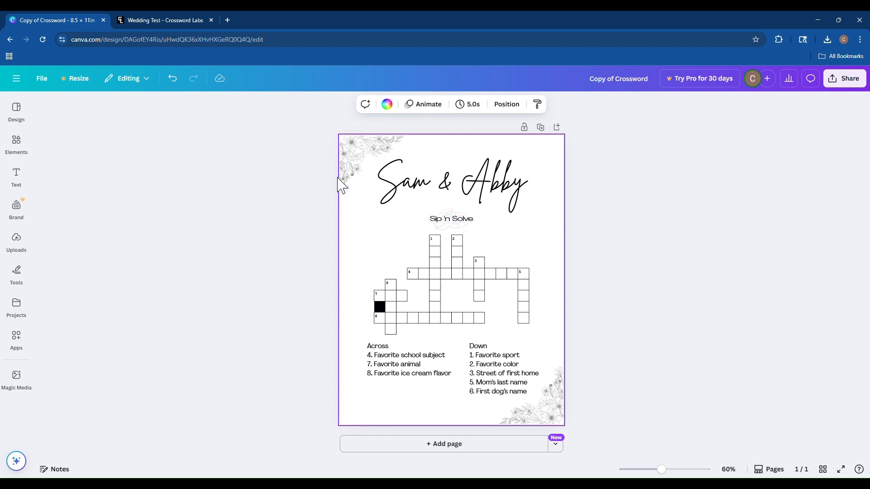
# Step: Delete the floral graphic in the page's upper-left corner
pyautogui.click(351, 159)
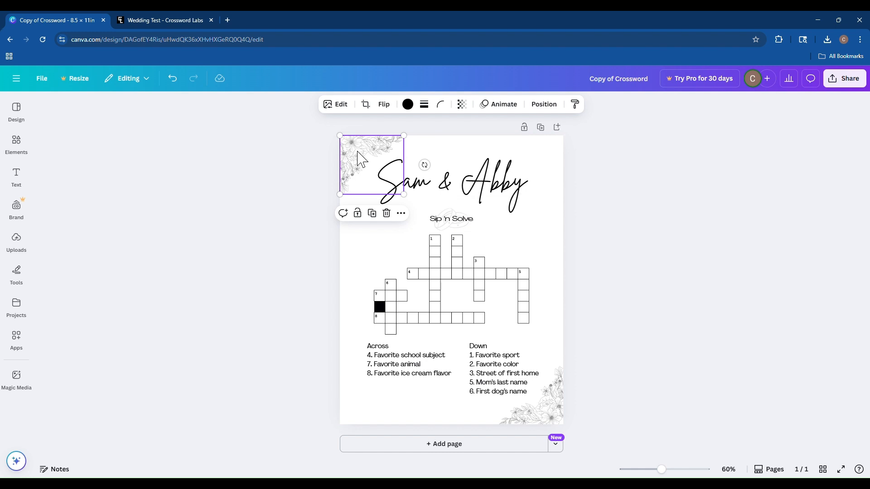
pyautogui.press('Delete')
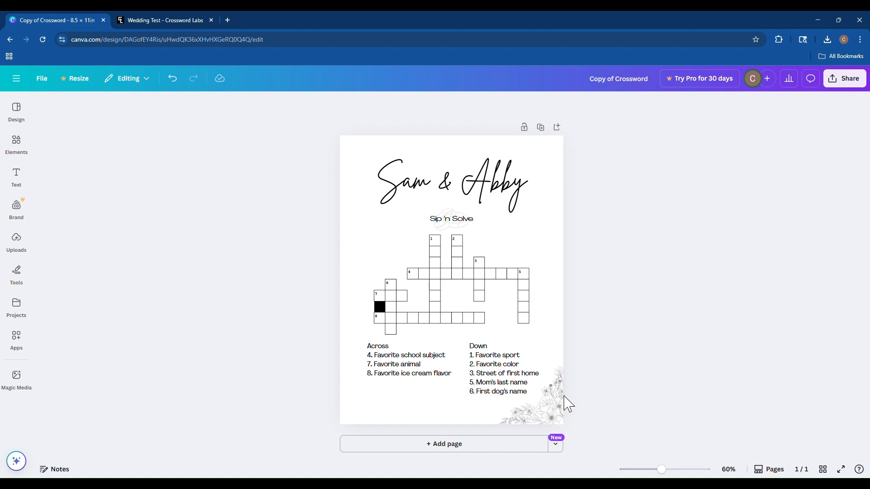
# Step: Search the elements library for "floral line art" and show all matching graphics
pyautogui.click(16, 141)
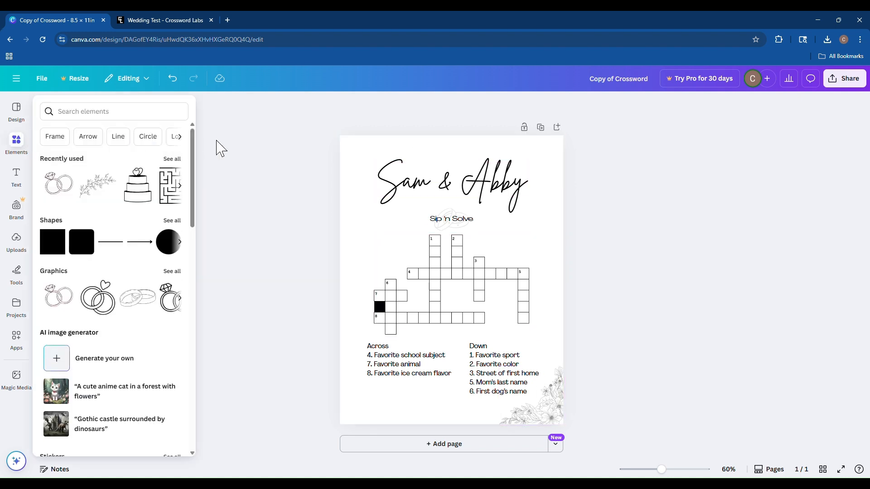
pyautogui.click(18, 144)
pyautogui.click(22, 151)
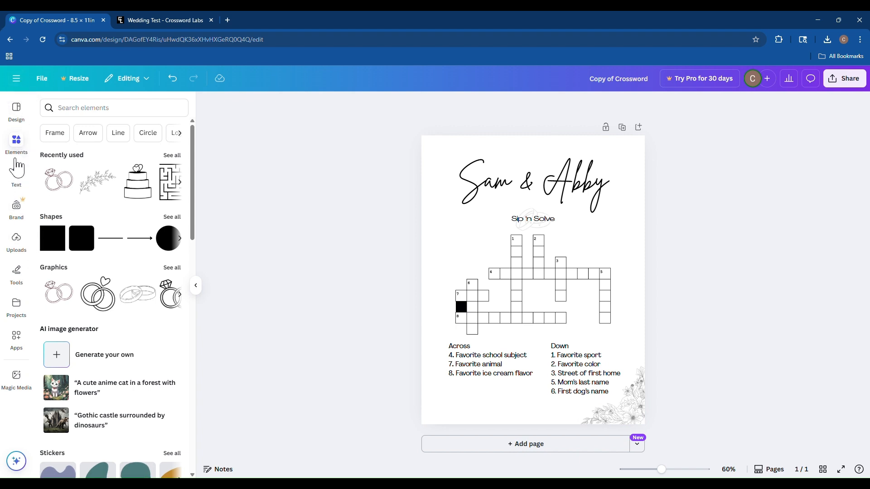
pyautogui.click(98, 115)
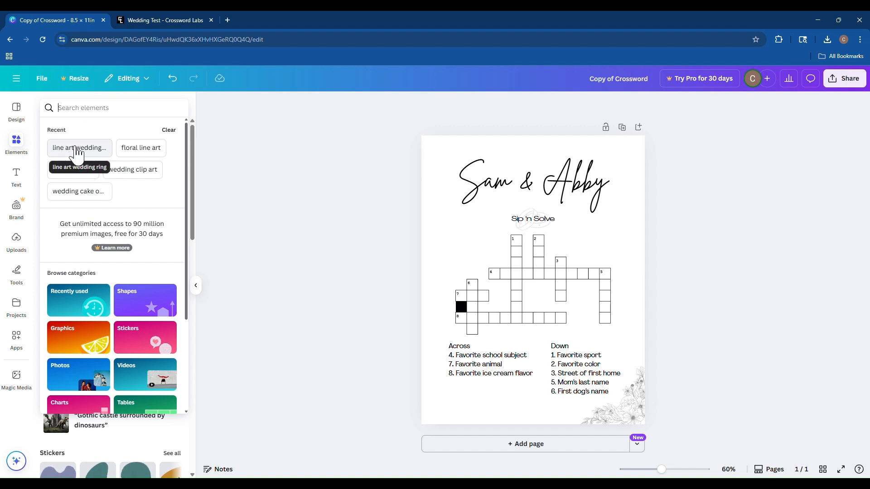
pyautogui.click(142, 153)
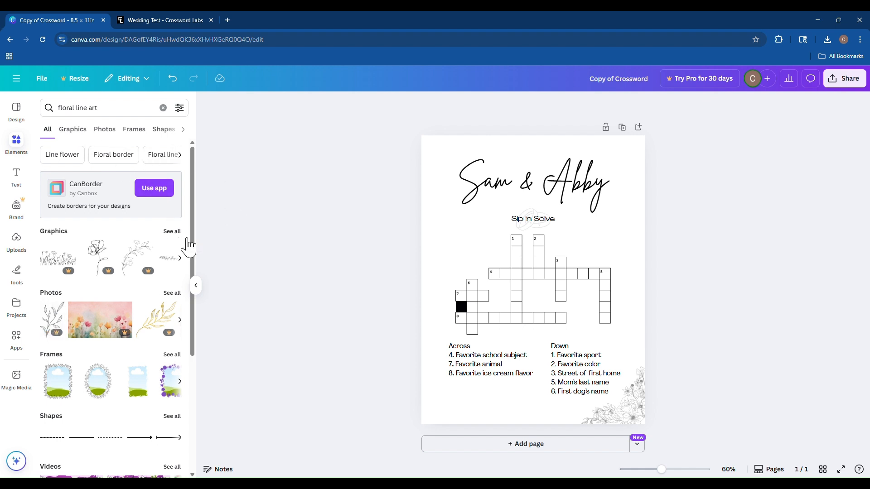
pyautogui.click(174, 232)
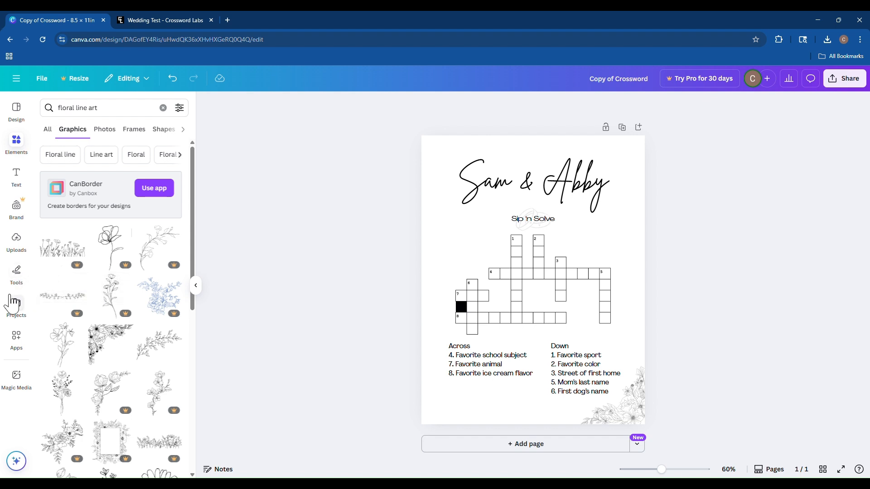
# Step: Add the free rose branch line drawing to the page and move it to the page's left edge beside the subtitle
pyautogui.scroll(-3, 72, 329)
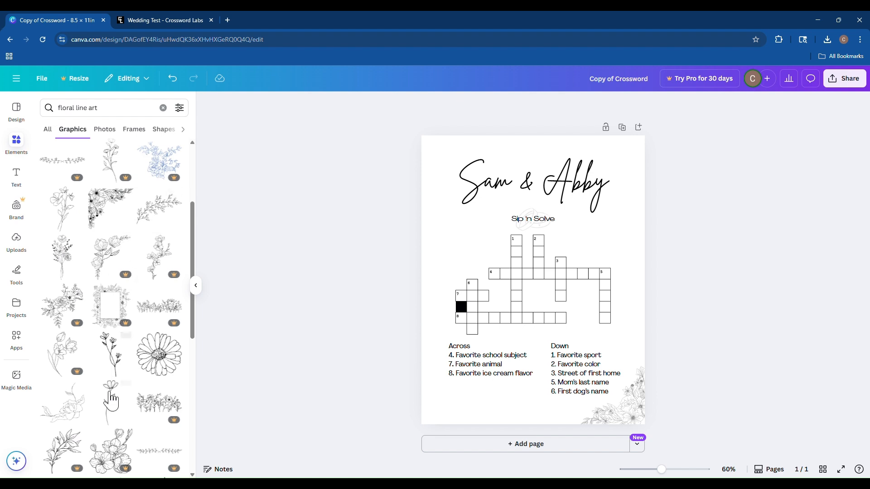
pyautogui.click(67, 408)
pyautogui.moveTo(557, 304); pyautogui.dragTo(487, 254)
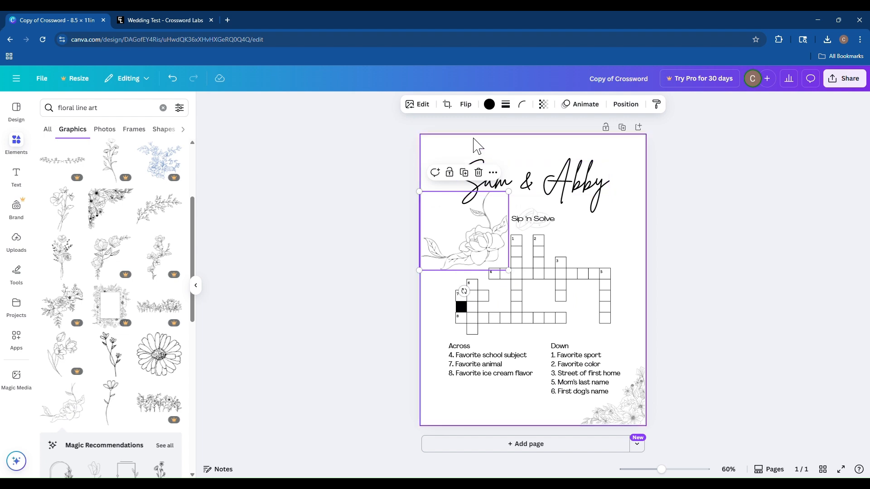
# Step: Flip the rose graphic vertically and horizontally and move it into the page's upper-left corner
pyautogui.click(471, 110)
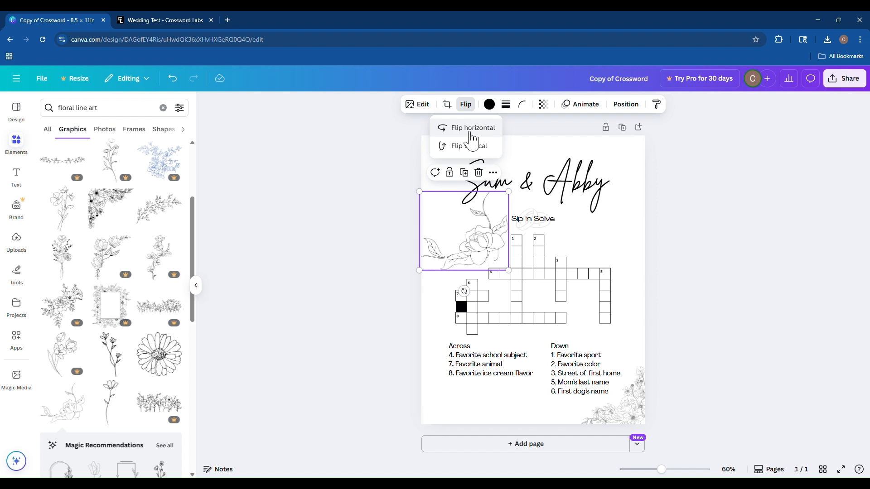
pyautogui.click(471, 136)
pyautogui.click(471, 136)
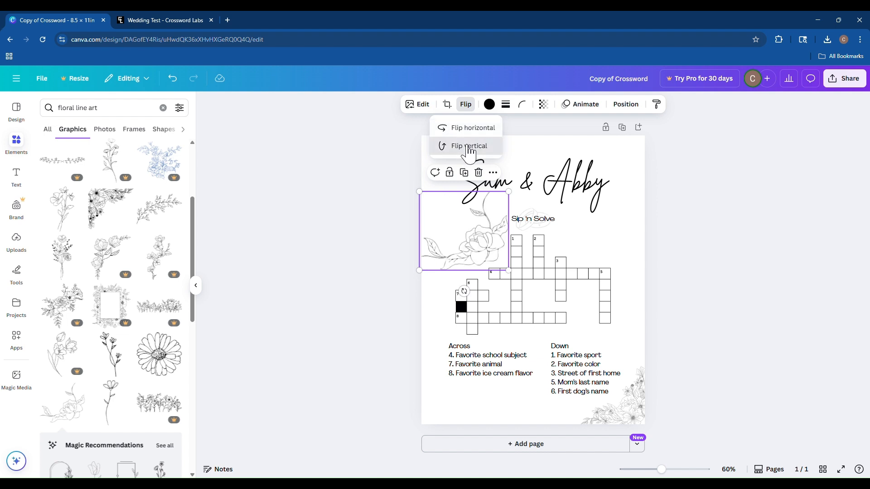
pyautogui.click(468, 146)
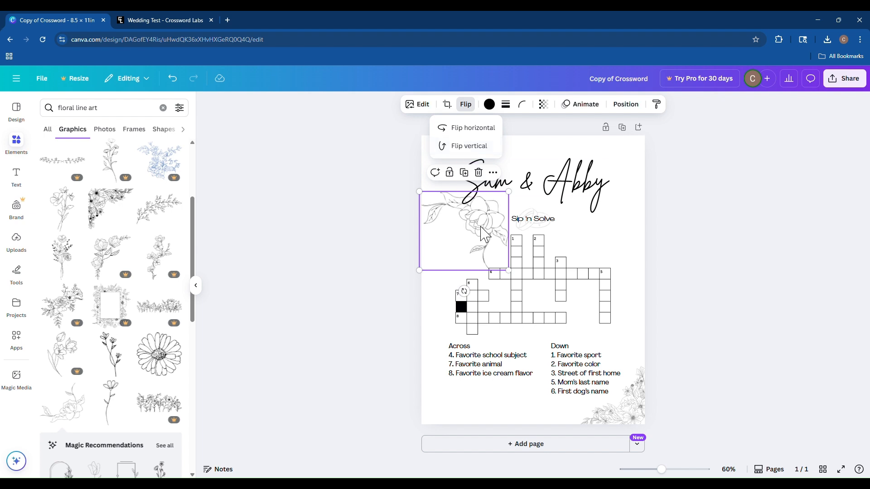
pyautogui.click(473, 129)
pyautogui.moveTo(460, 229); pyautogui.dragTo(459, 169)
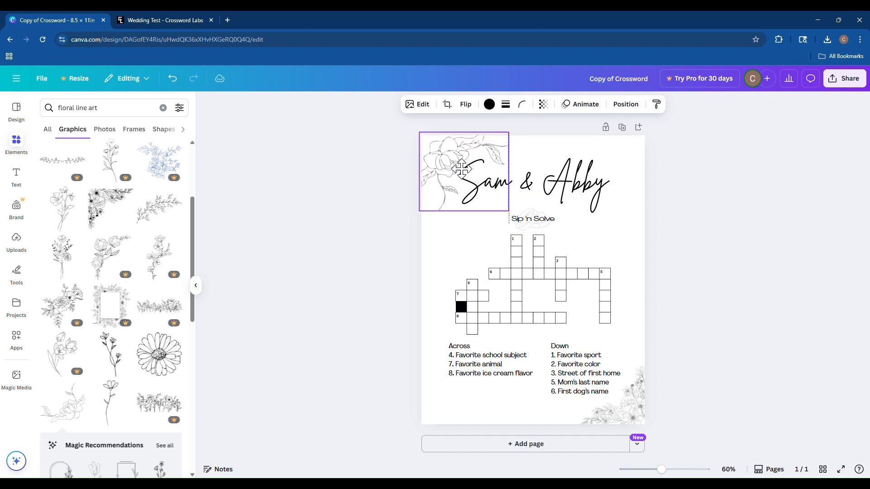
pyautogui.click(442, 248)
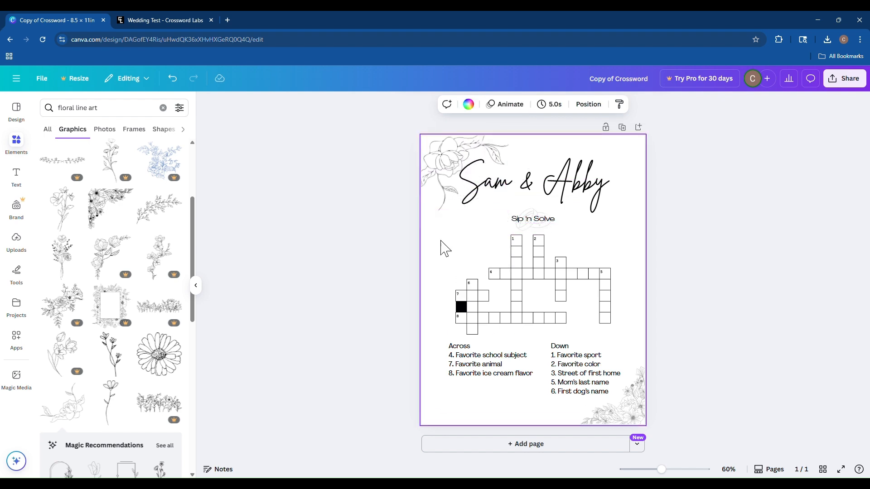
# Step: Shrink the upper-left rose graphic slightly and shift it closer to the page corner
pyautogui.click(451, 156)
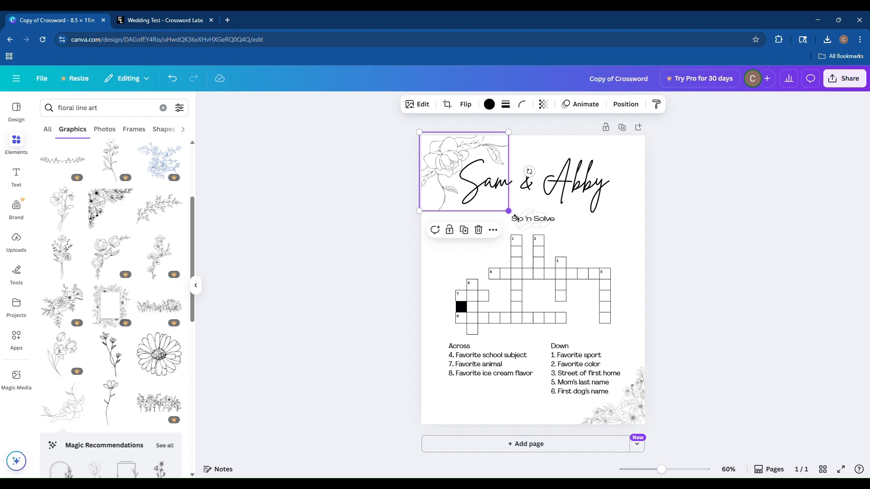
pyautogui.moveTo(515, 217); pyautogui.dragTo(499, 203)
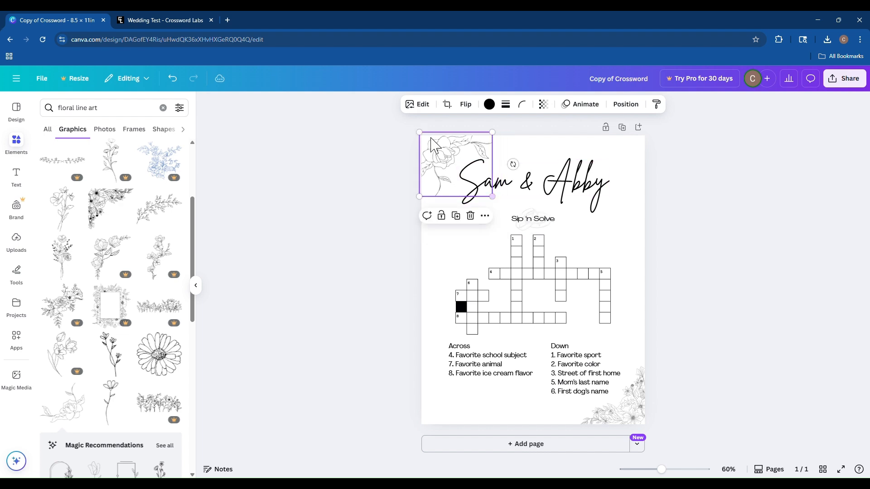
pyautogui.moveTo(430, 139); pyautogui.dragTo(445, 154)
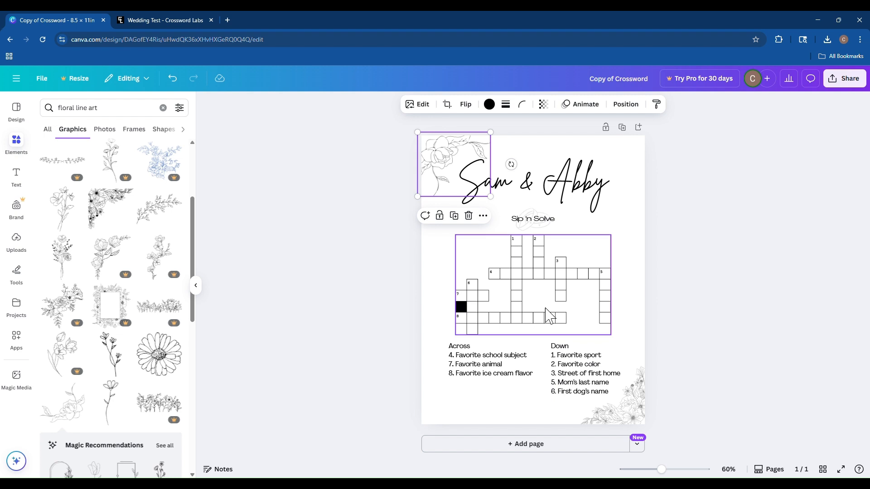
# Step: Delete the floral graphic in the page's lower-right corner and put a duplicate of the rose graphic in its place
pyautogui.click(612, 414)
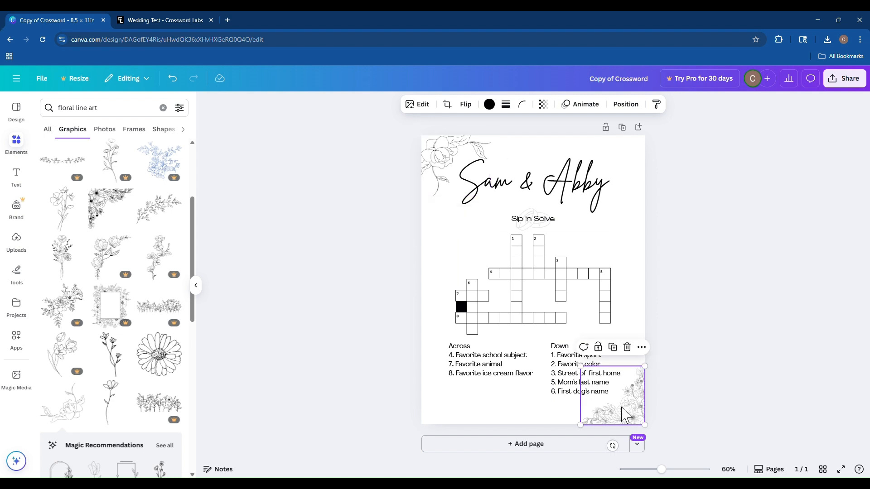
pyautogui.press('Delete')
pyautogui.click(428, 143)
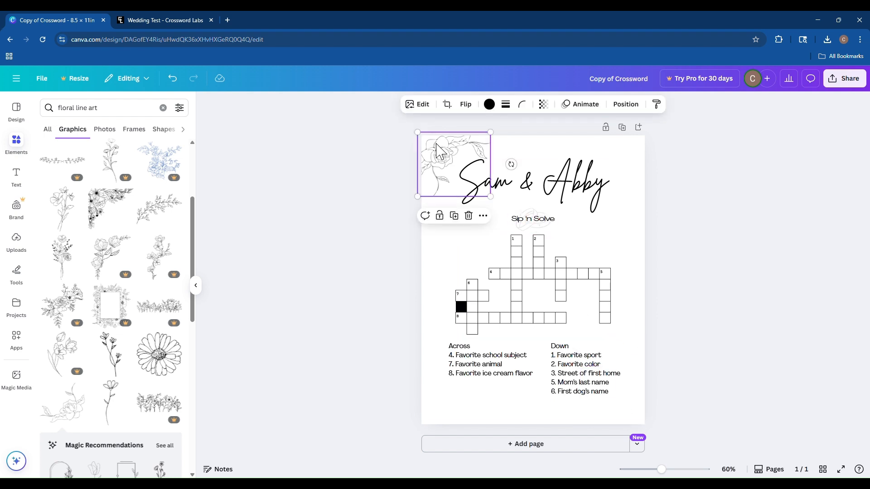
pyautogui.rightClick(436, 145)
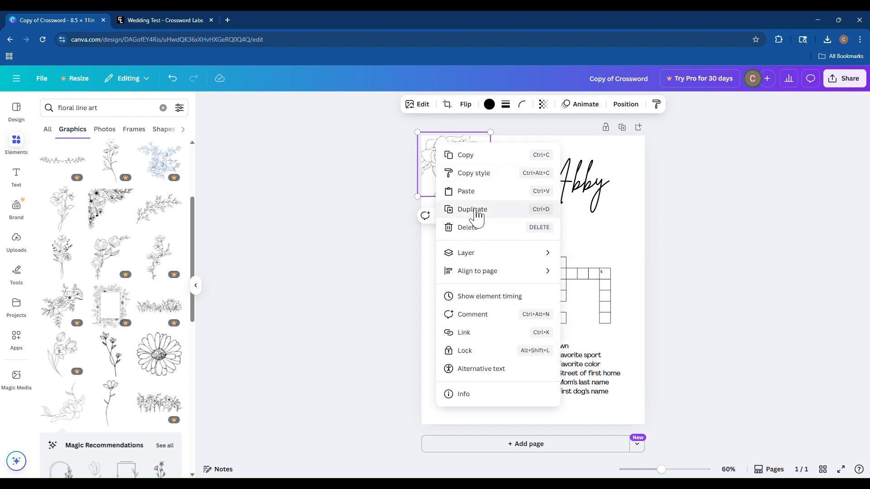
pyautogui.click(551, 220)
pyautogui.moveTo(461, 167); pyautogui.dragTo(621, 400)
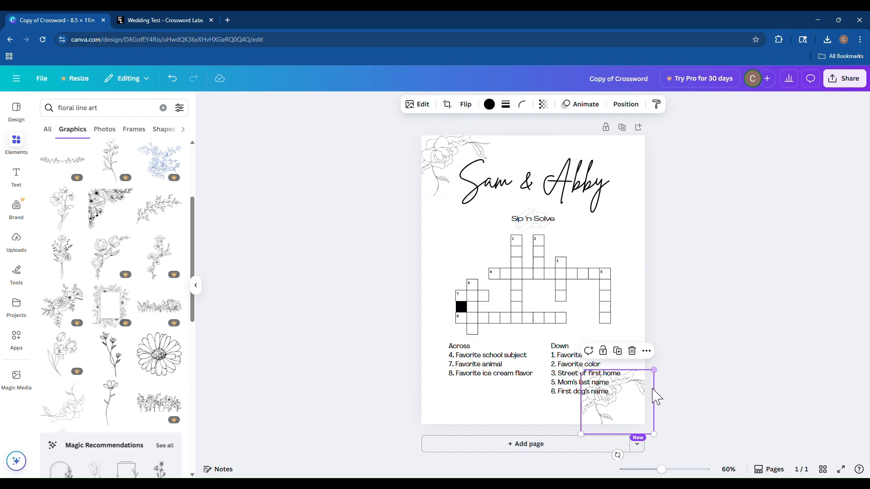
# Step: Flip the duplicated rose graphic vertically and horizontally and nudge it into the page's lower-right corner
pyautogui.click(466, 104)
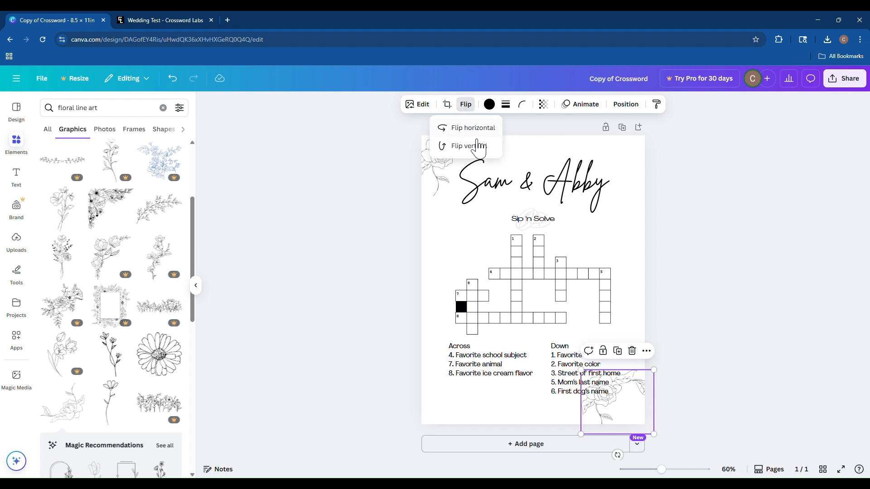
pyautogui.click(472, 147)
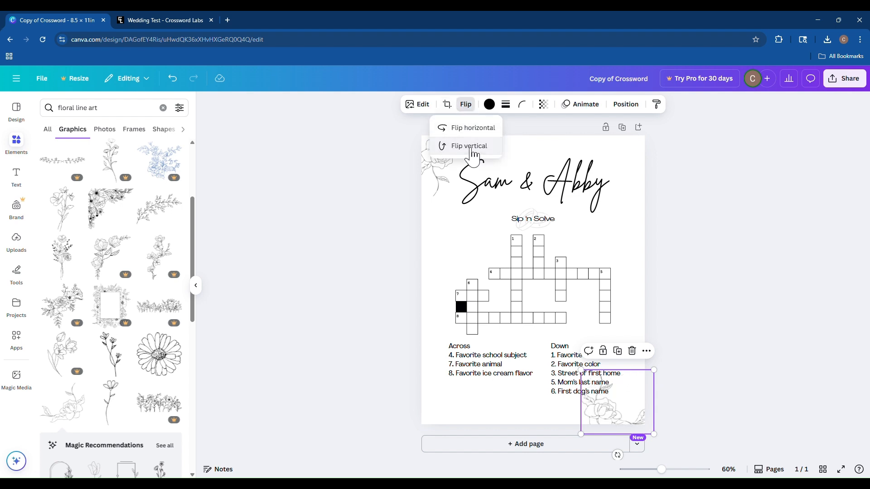
pyautogui.click(471, 128)
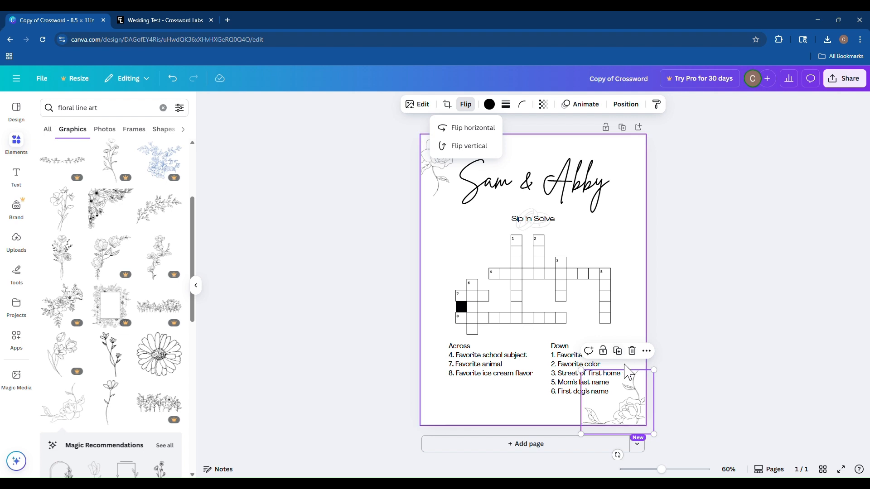
pyautogui.moveTo(639, 402); pyautogui.dragTo(636, 403)
pyautogui.click(738, 360)
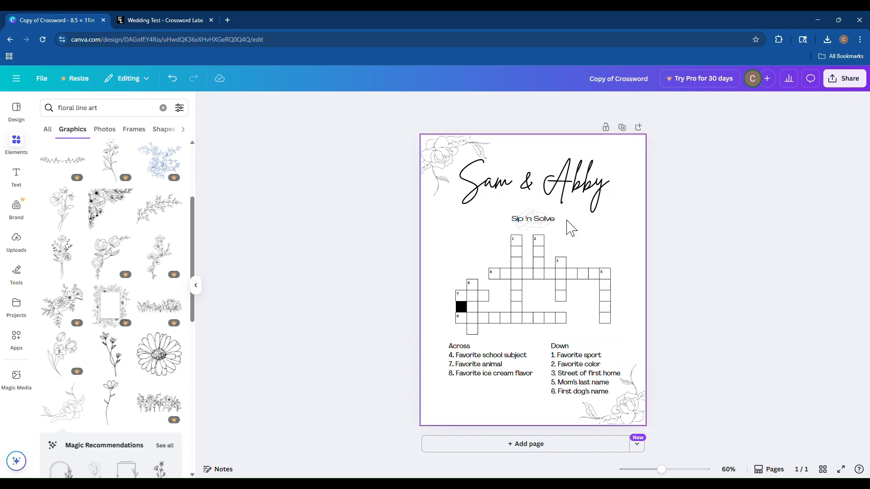
# Step: Try deleting the rings graphic behind the "Sip 'n Solve" subtitle through its layer and undo the deletion
pyautogui.click(536, 224)
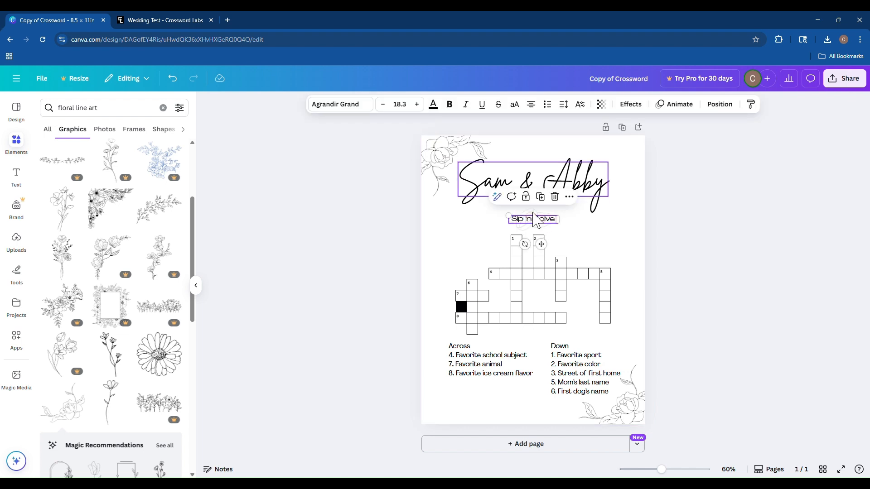
pyautogui.click(536, 221)
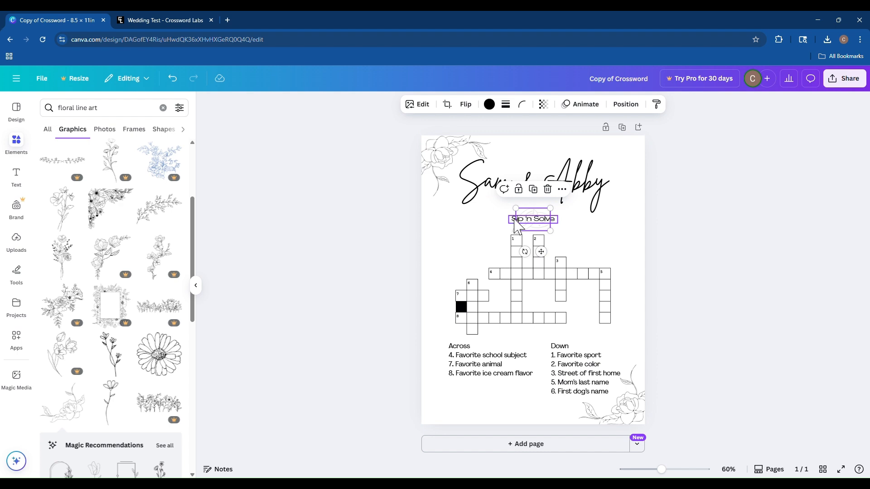
pyautogui.click(627, 105)
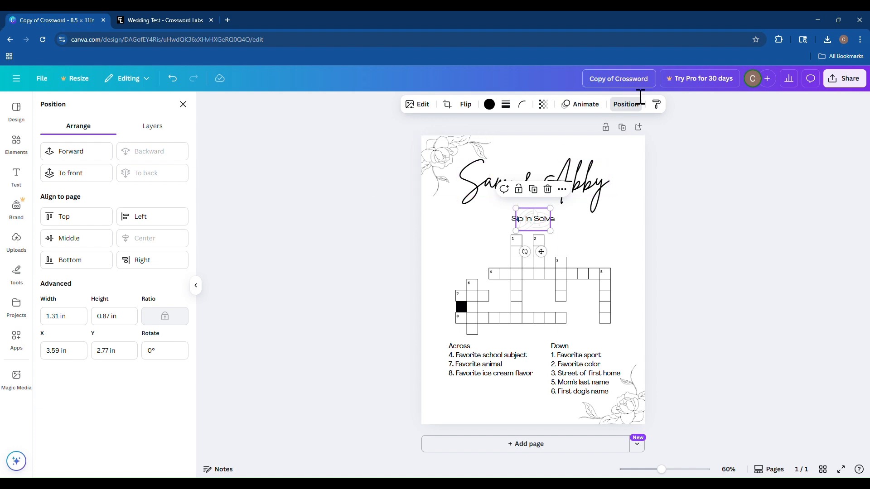
pyautogui.click(164, 129)
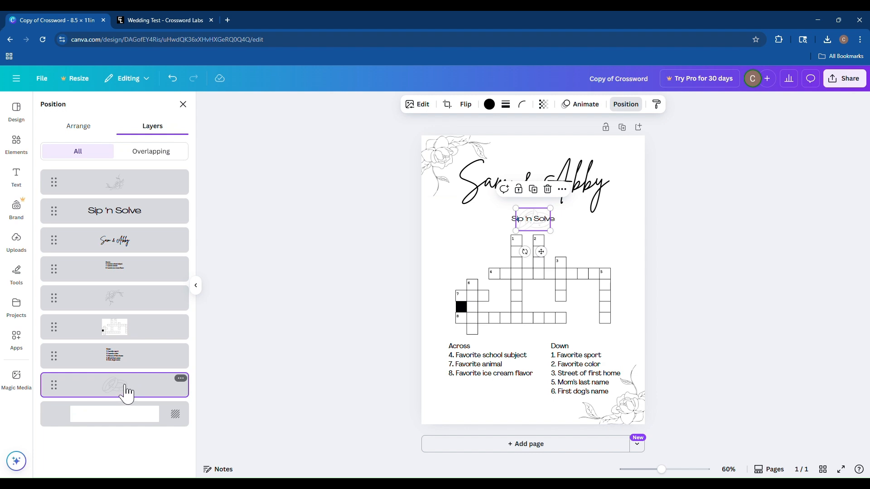
pyautogui.press('Delete')
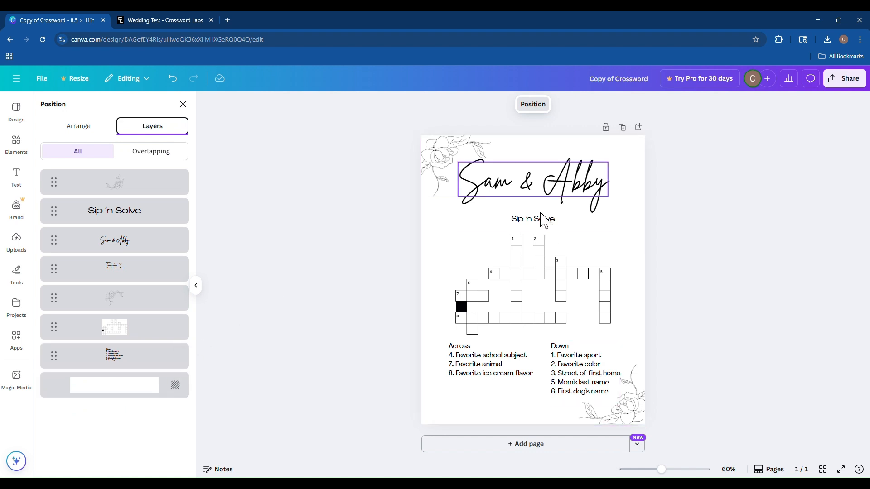
pyautogui.hotkey('ctrl', 'z')
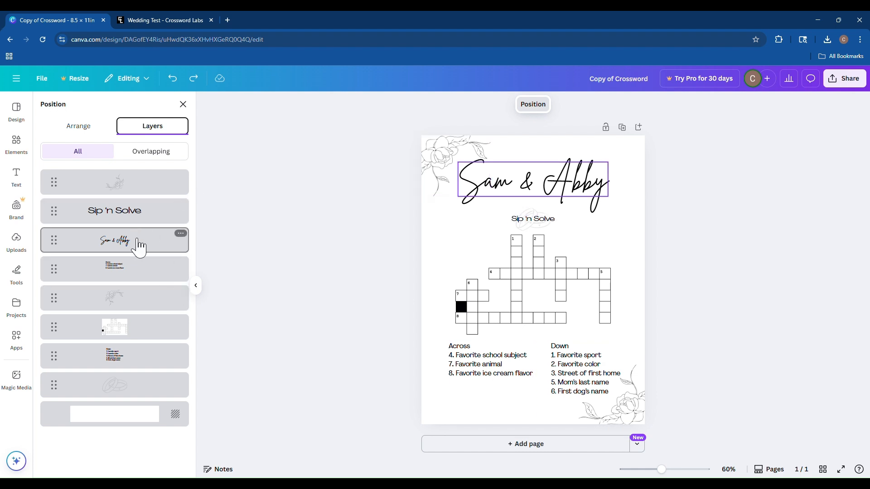
pyautogui.click(132, 275)
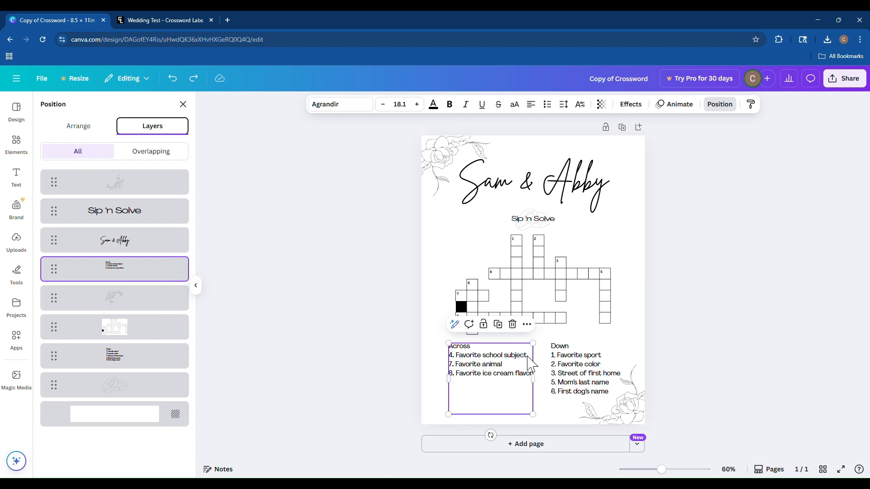
pyautogui.click(351, 289)
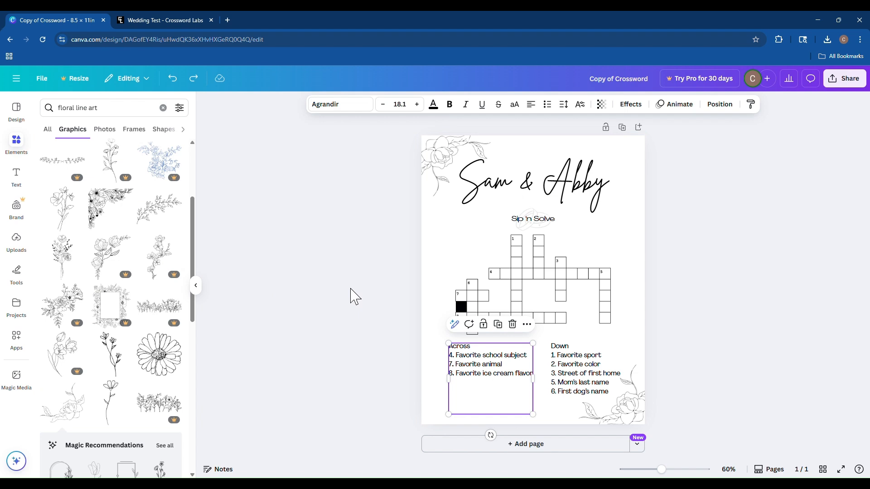
pyautogui.click(695, 184)
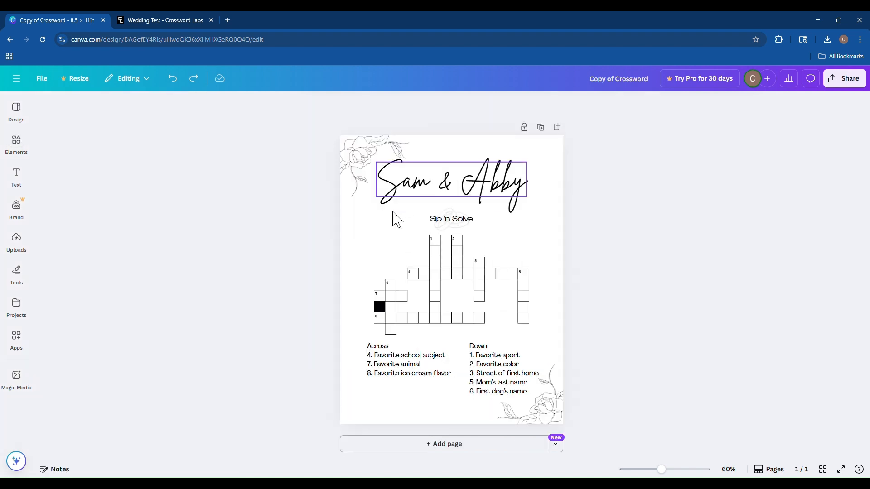
pyautogui.click(392, 212)
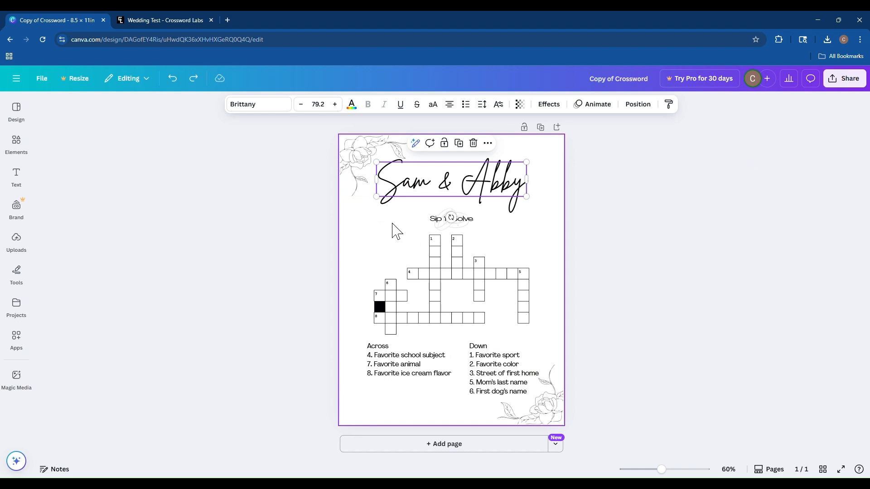
pyautogui.click(401, 231)
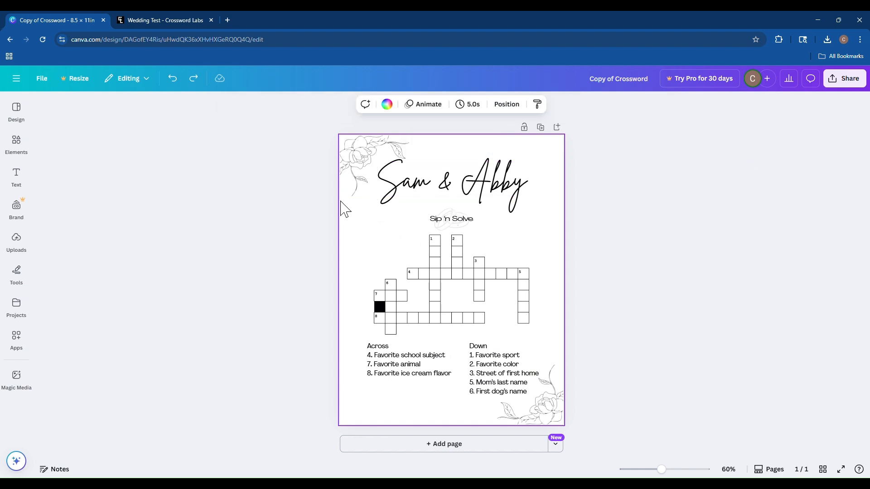
pyautogui.click(22, 176)
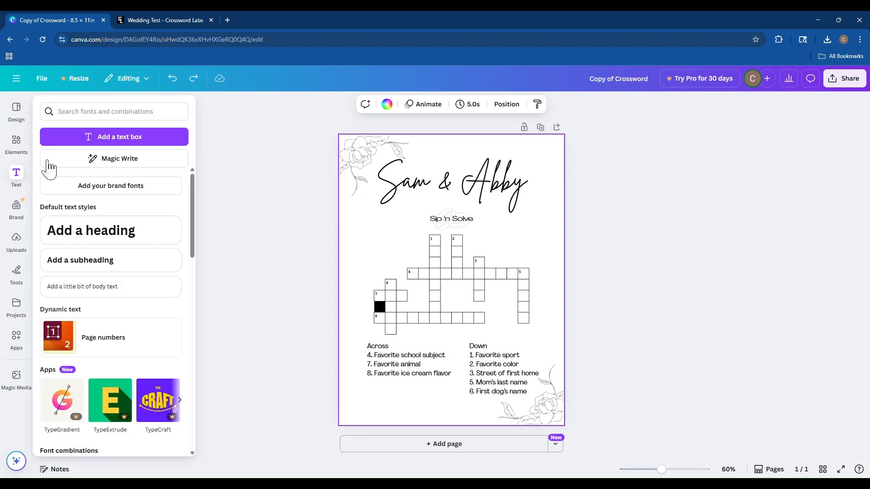
pyautogui.click(116, 140)
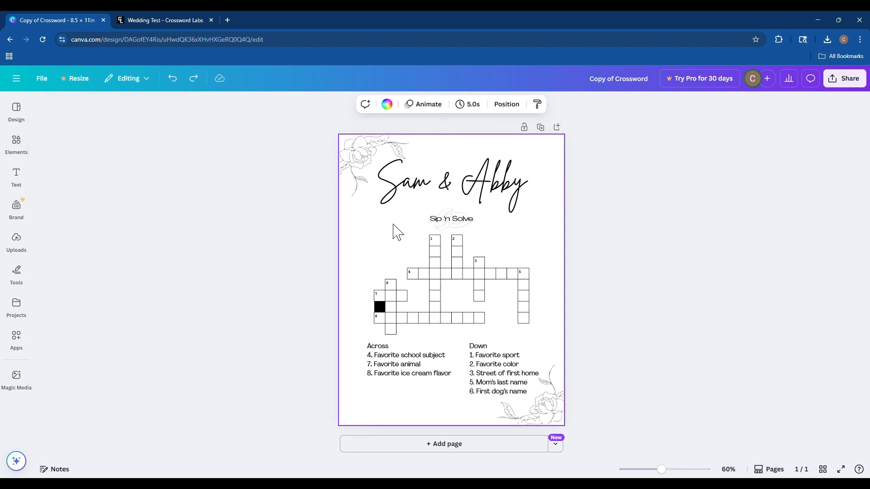
pyautogui.moveTo(460, 303); pyautogui.dragTo(470, 232)
pyautogui.press('BackSpace')
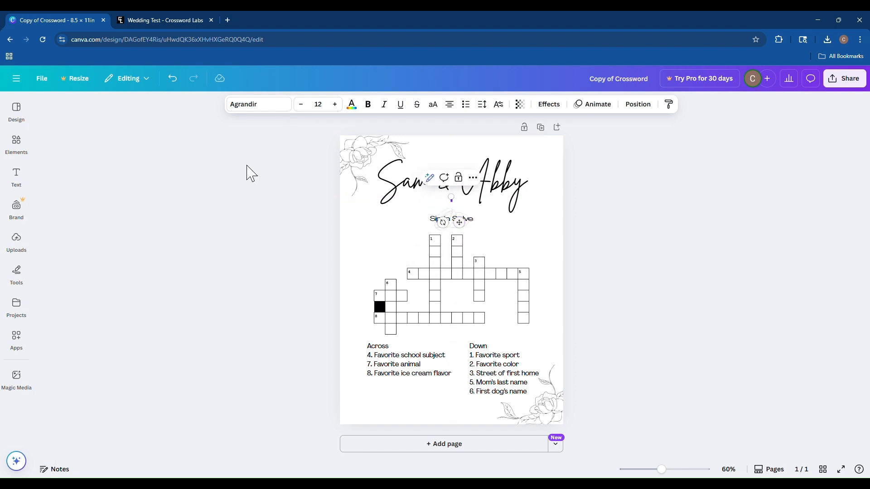
# Step: Add a text box beneath the couple's names title, widen it to fit one line, and enter "July 5, 2025"
pyautogui.click(18, 176)
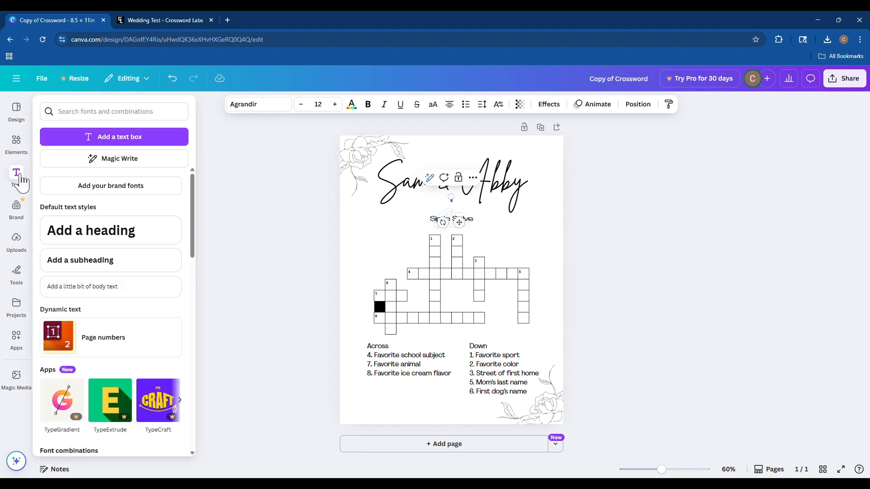
pyautogui.click(95, 133)
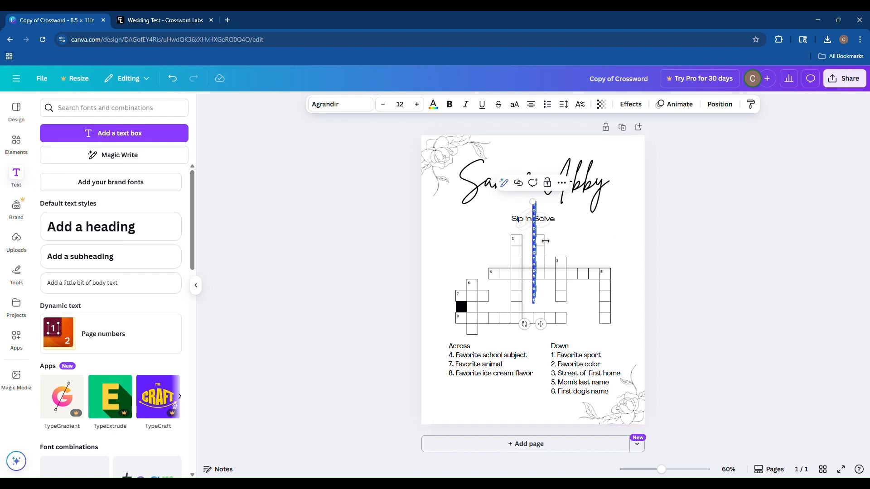
pyautogui.moveTo(536, 253); pyautogui.dragTo(552, 237)
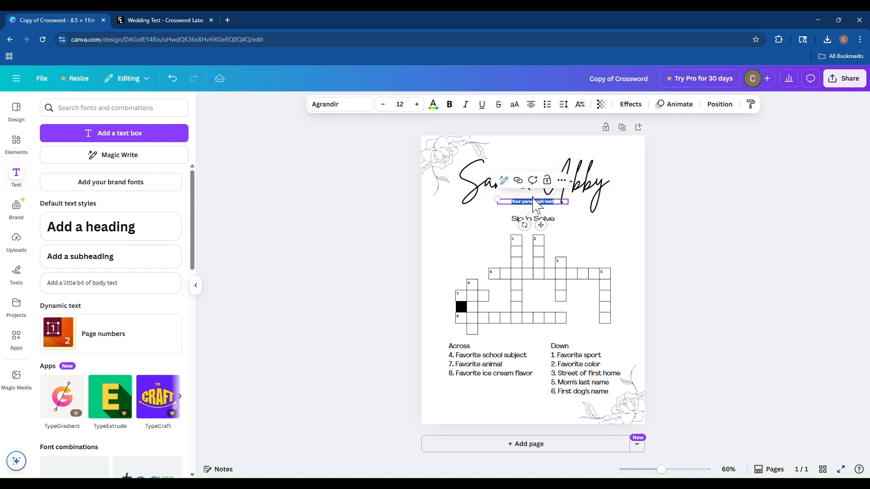
pyautogui.write('July 5, 2025')
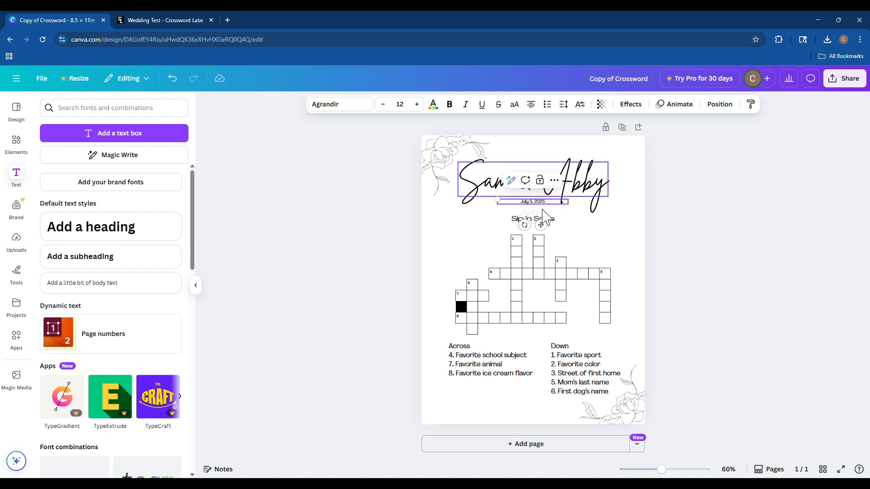
# Step: Set the date text's font size to 19 and nudge it up closer to the couple's names
pyautogui.click(419, 105)
pyautogui.click(419, 105)
pyautogui.click(422, 108)
pyautogui.click(423, 107)
pyautogui.click(422, 107)
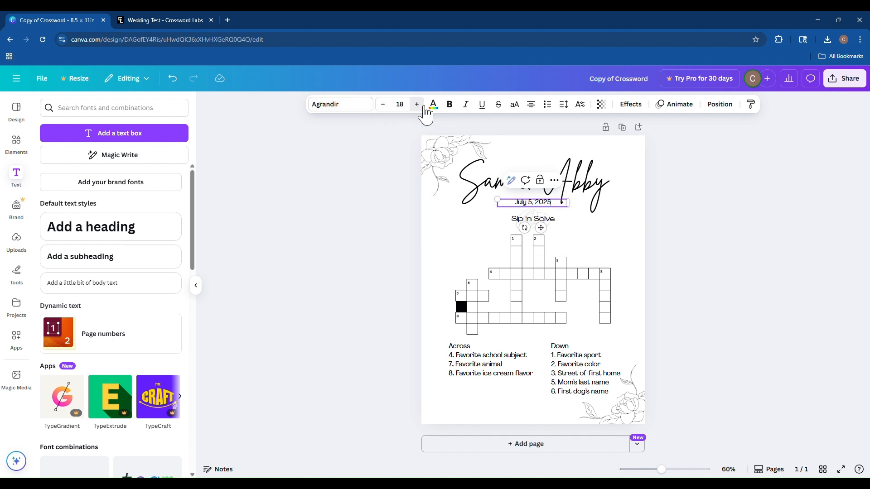
pyautogui.click(423, 107)
pyautogui.click(423, 108)
pyautogui.moveTo(543, 229); pyautogui.dragTo(543, 226)
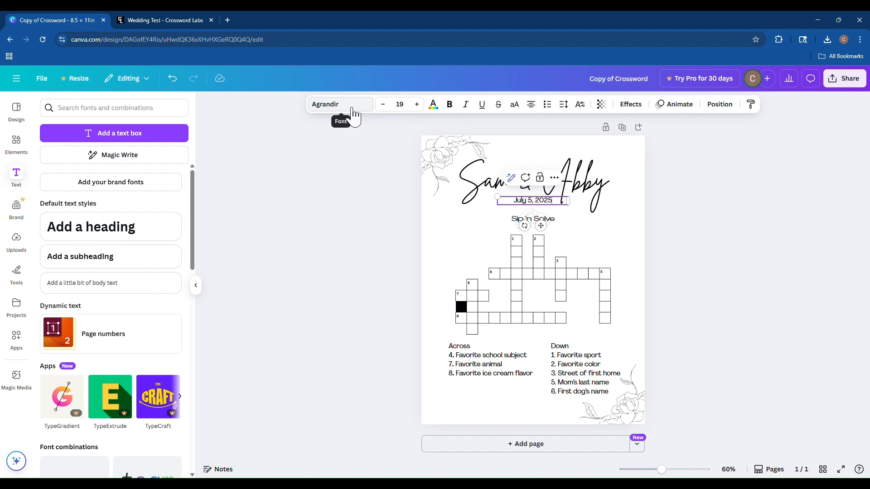
pyautogui.click(342, 109)
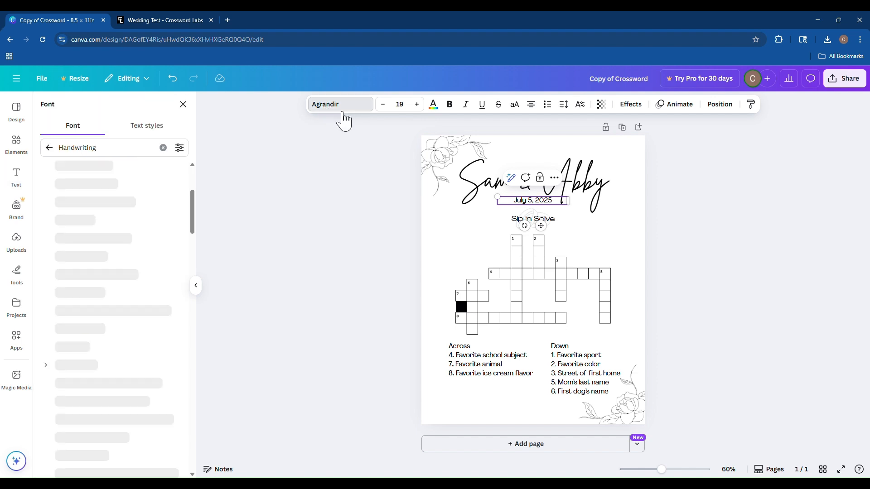
pyautogui.click(309, 243)
pyautogui.click(312, 251)
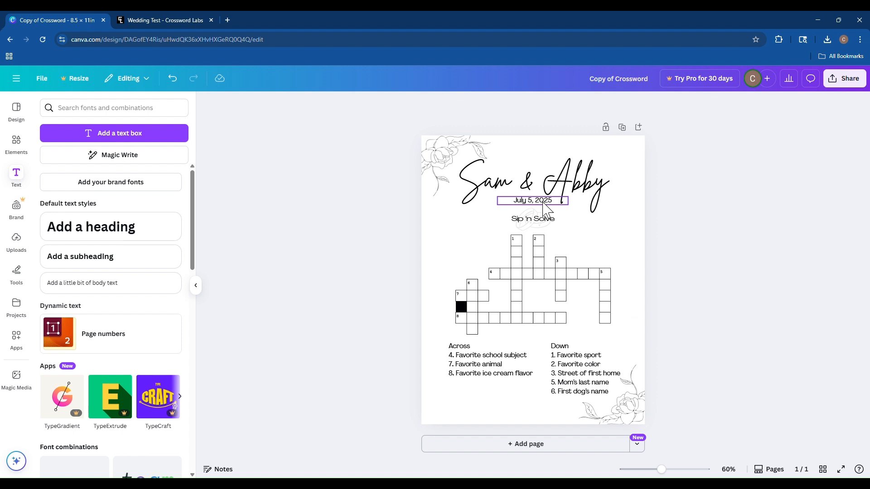
# Step: Download the crossword design as a PDF Print file with the RGB color profile
pyautogui.click(855, 85)
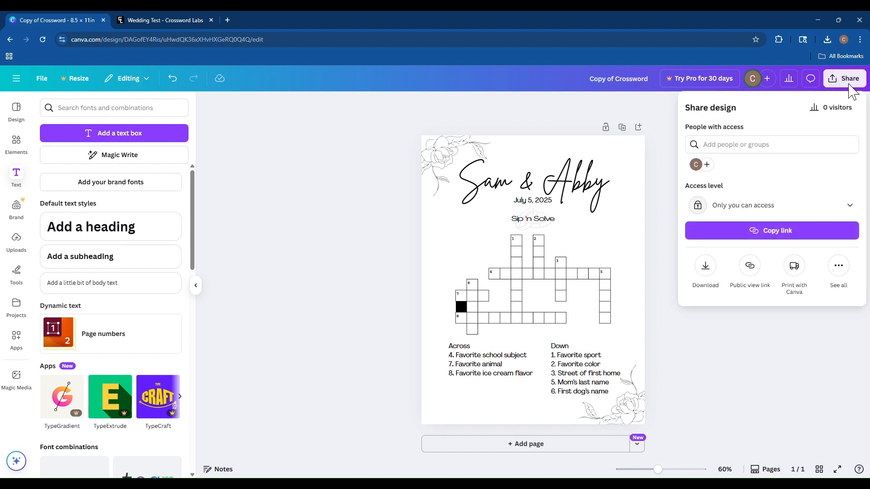
pyautogui.click(706, 268)
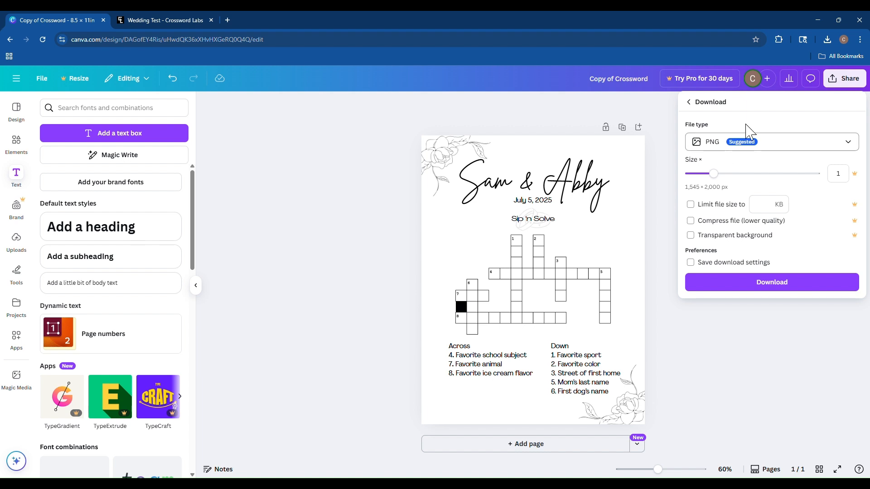
pyautogui.click(720, 147)
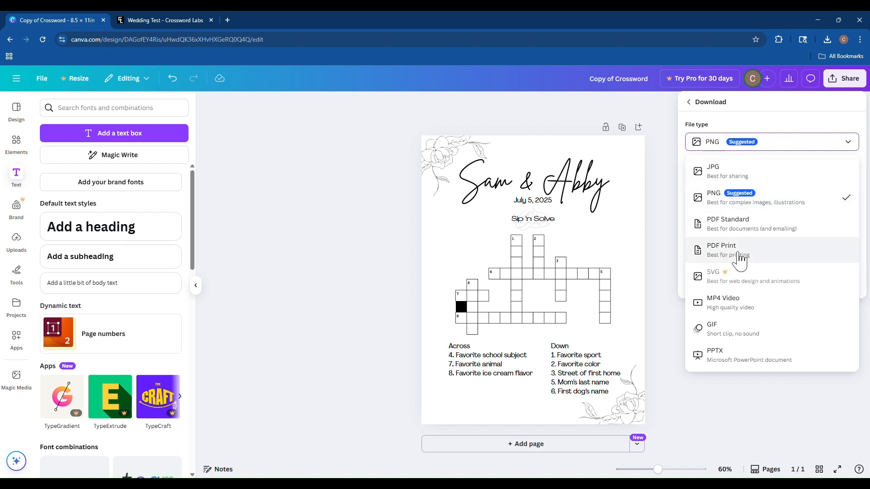
pyautogui.click(725, 252)
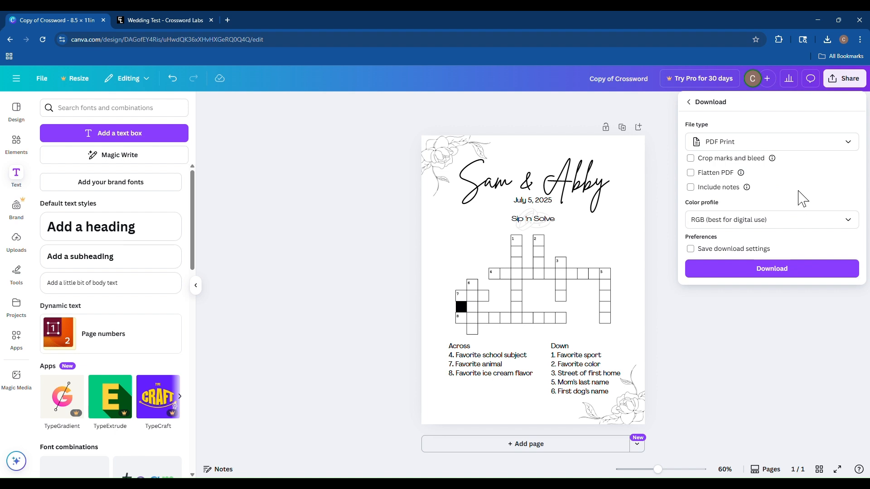
pyautogui.click(793, 221)
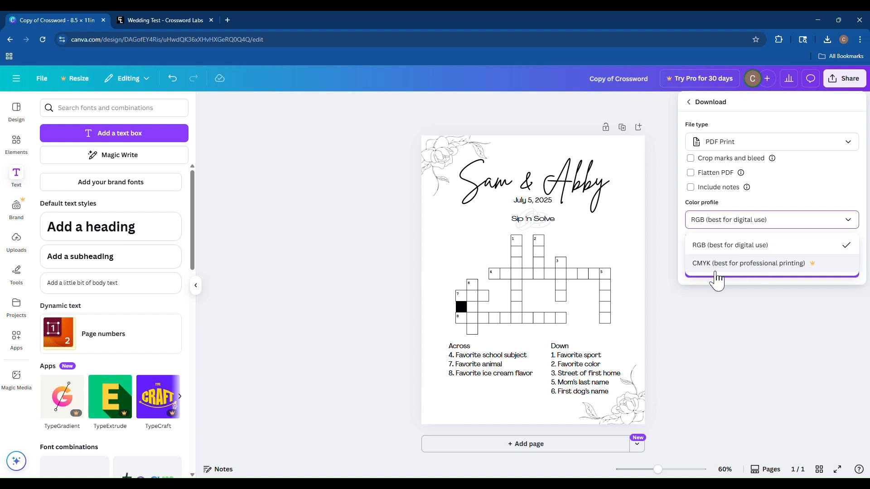
pyautogui.click(756, 245)
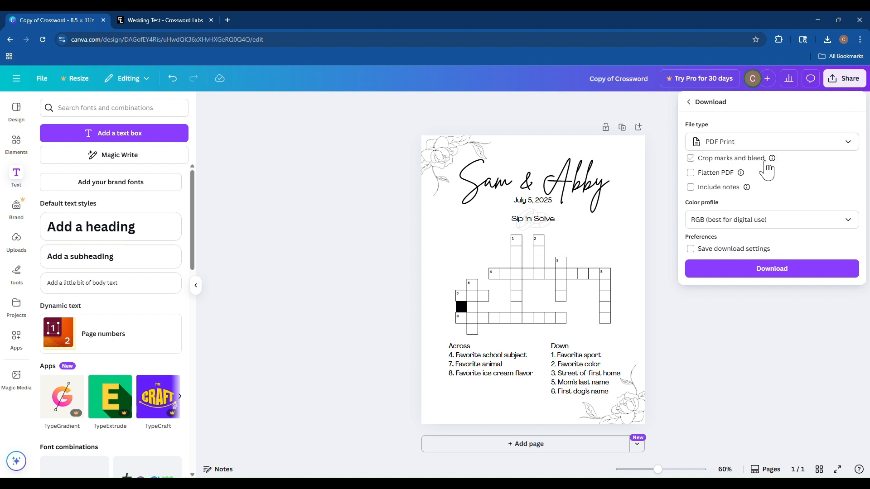
pyautogui.click(765, 269)
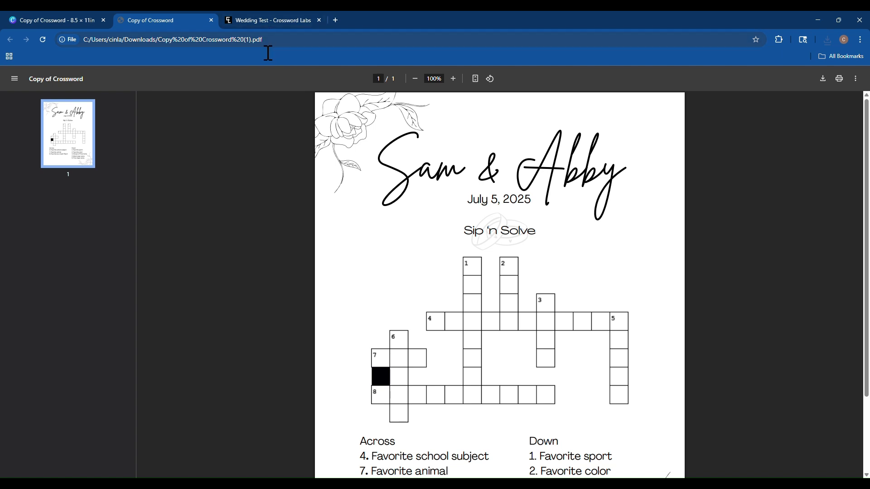
# Step: Examine the downloaded crossword PDF, checking its file extension, title text, puzzle grid, clues and corner graphics
pyautogui.moveTo(268, 40); pyautogui.dragTo(275, 40)
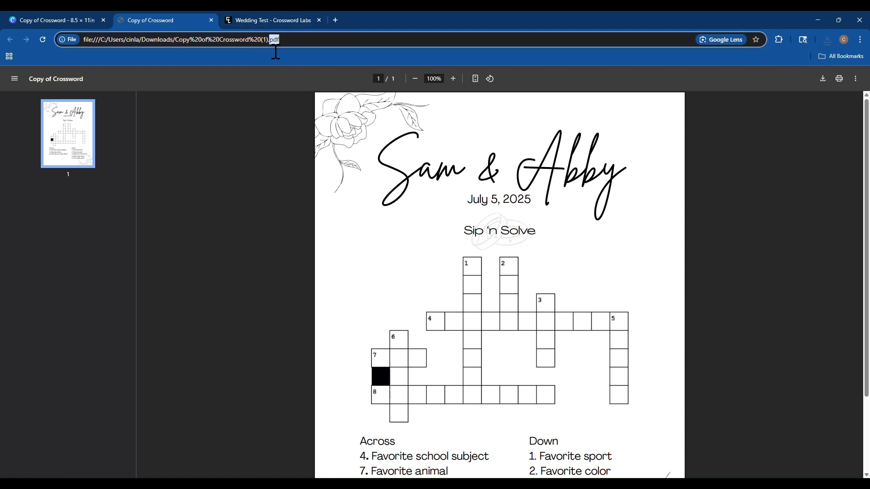
pyautogui.click(299, 45)
pyautogui.moveTo(468, 194); pyautogui.dragTo(466, 181)
pyautogui.click(509, 168)
pyautogui.doubleClick(601, 186)
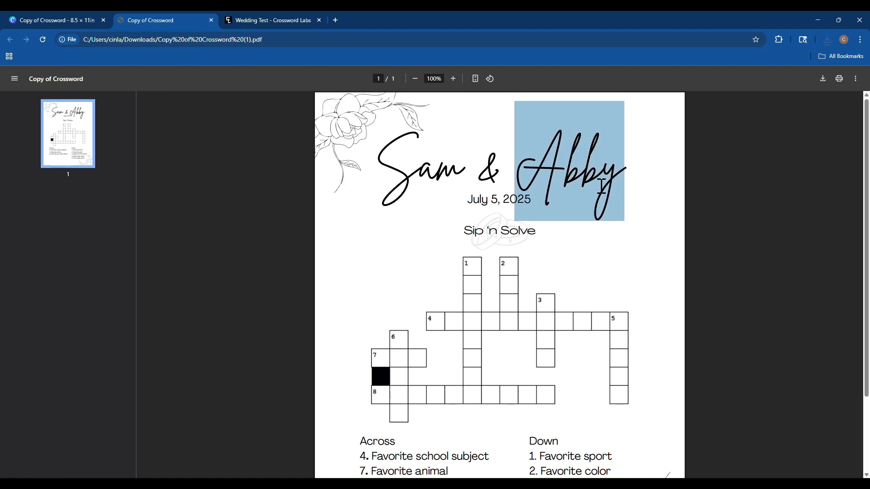
pyautogui.click(592, 186)
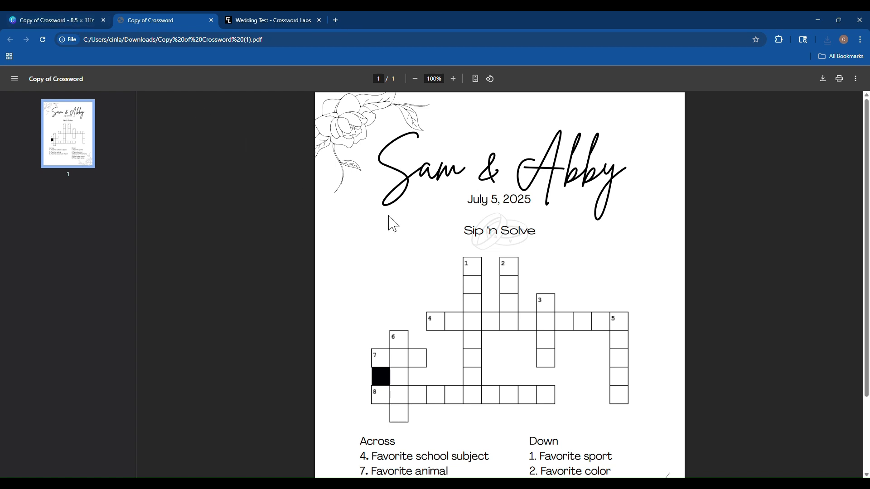
pyautogui.scroll(-2, 461, 225)
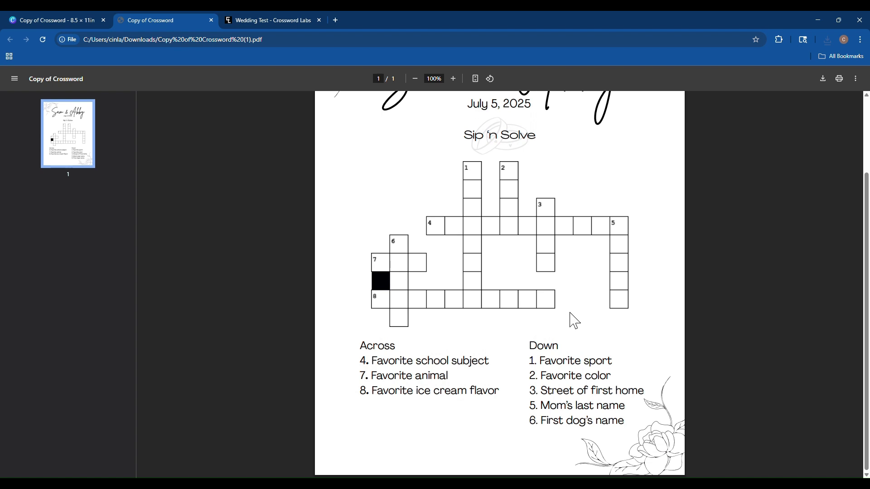
pyautogui.scroll(2, 571, 320)
# Step: Compare the couple's names title in the Canva design with the page in the downloaded PDF
pyautogui.click(52, 20)
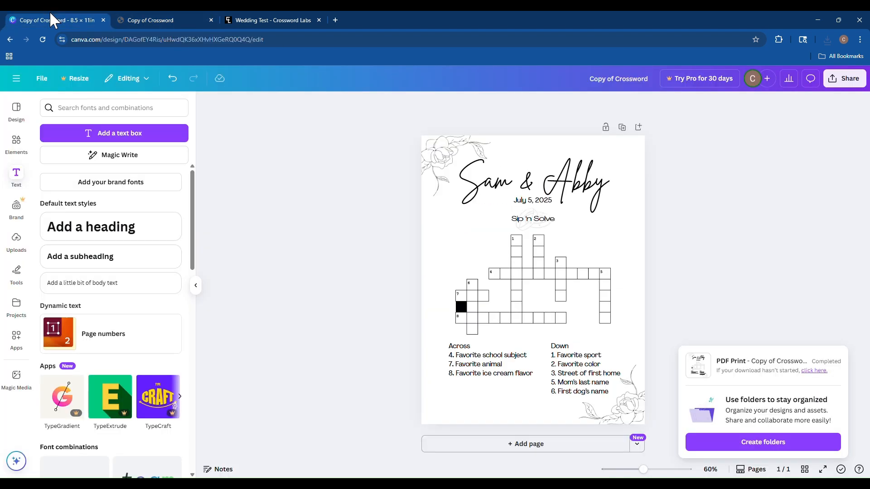
pyautogui.click(481, 180)
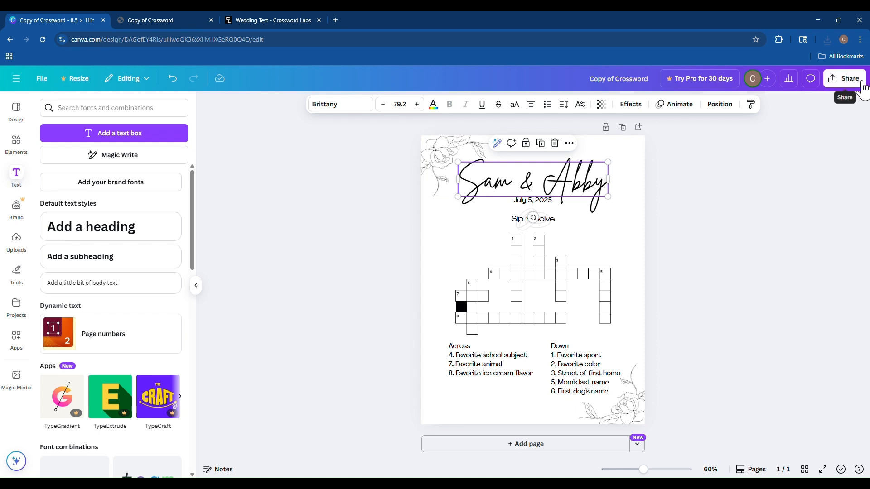
pyautogui.click(179, 21)
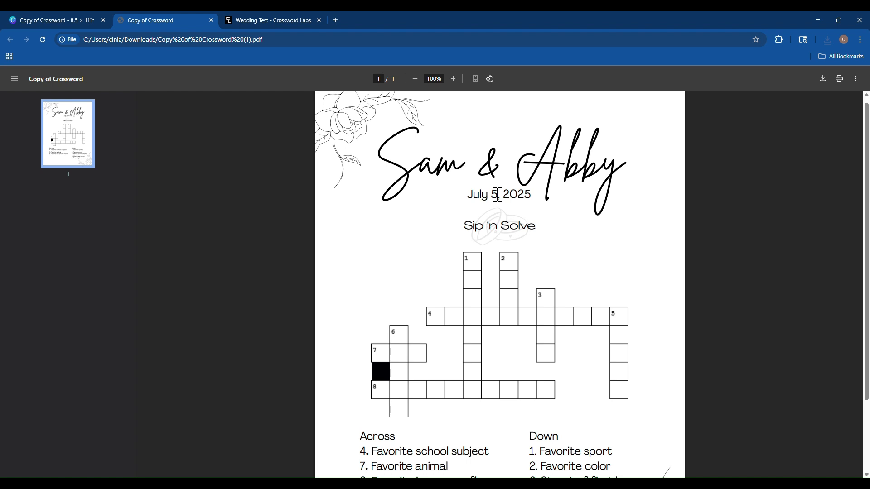
pyautogui.scroll(-2, 646, 246)
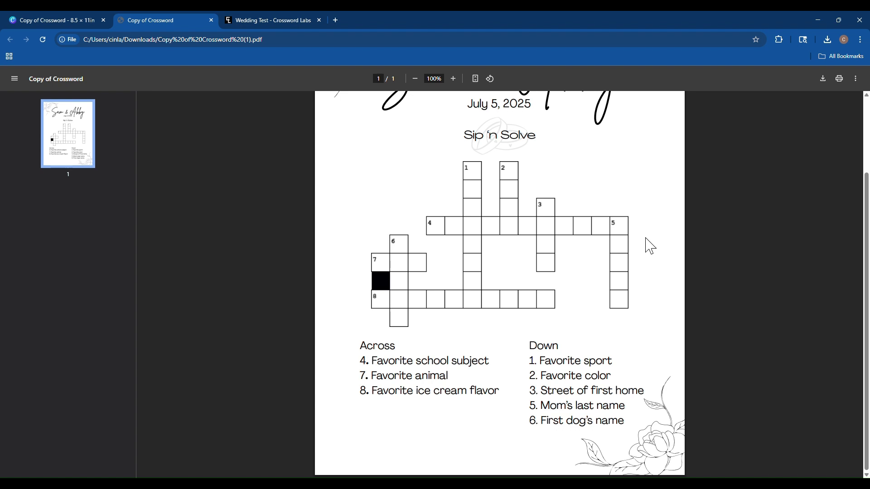
# Step: Switch to the Wedding Test puzzle in Crossword Labs, preview its answers in the grid and hide them again
pyautogui.hotkey('ctrl', 'Tab')
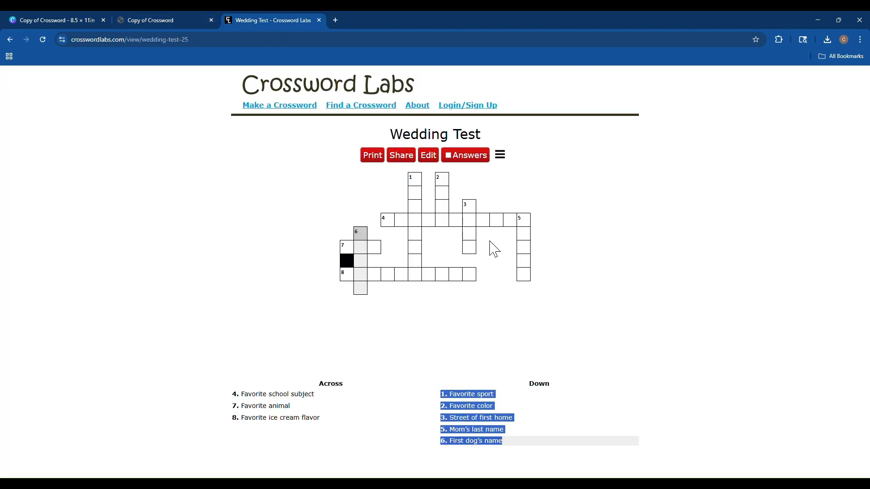
pyautogui.click(443, 338)
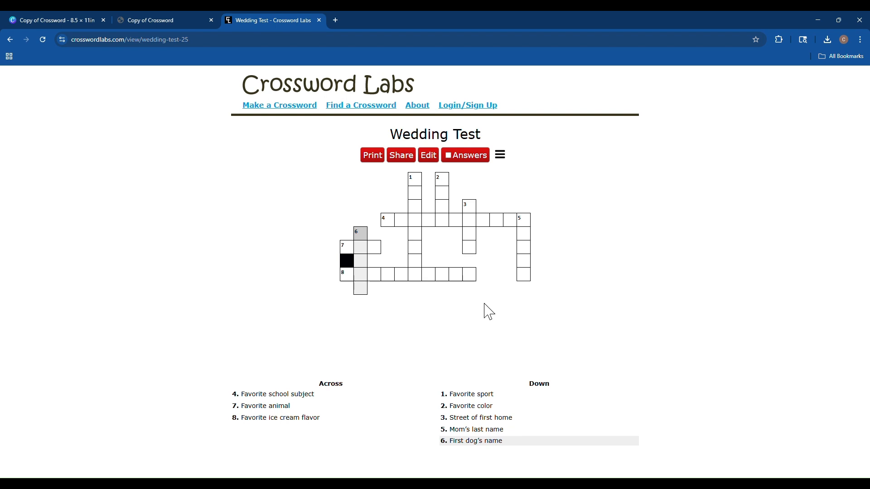
pyautogui.click(457, 156)
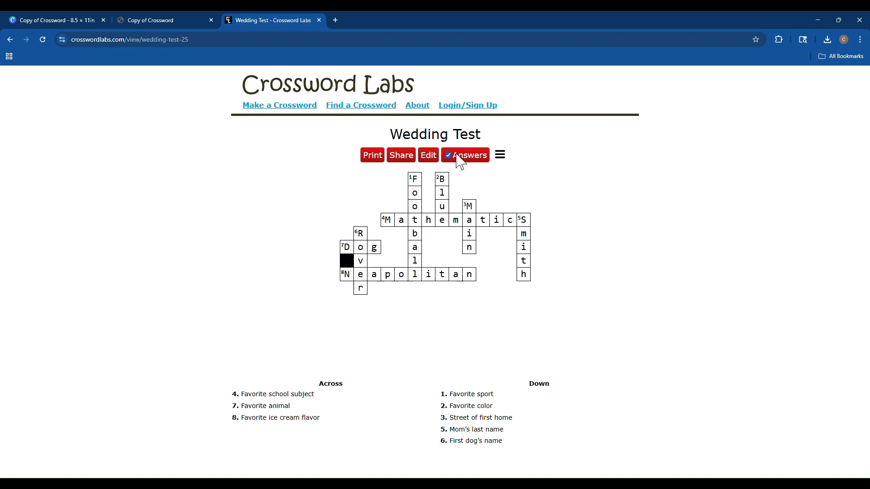
pyautogui.click(457, 155)
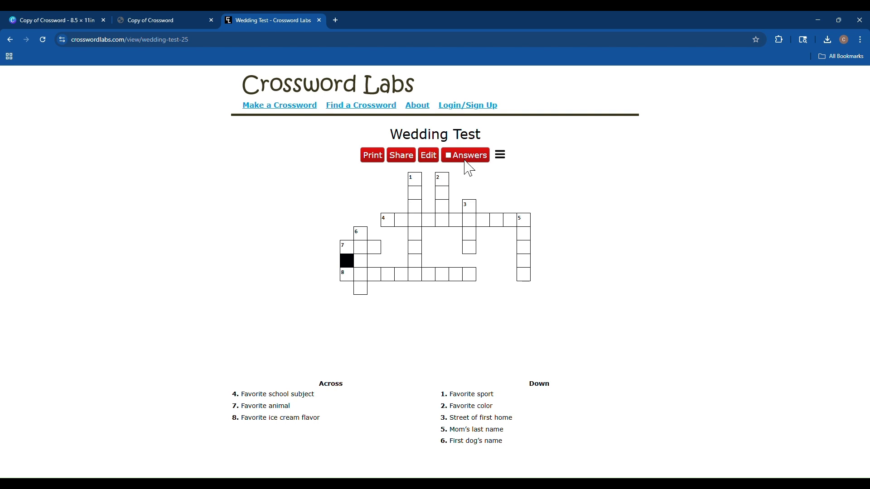
# Step: Enable answers and the word bank in the Wedding Test puzzle's sharing options, update the preview and export it as PNG
pyautogui.click(399, 158)
pyautogui.scroll(-3, 411, 300)
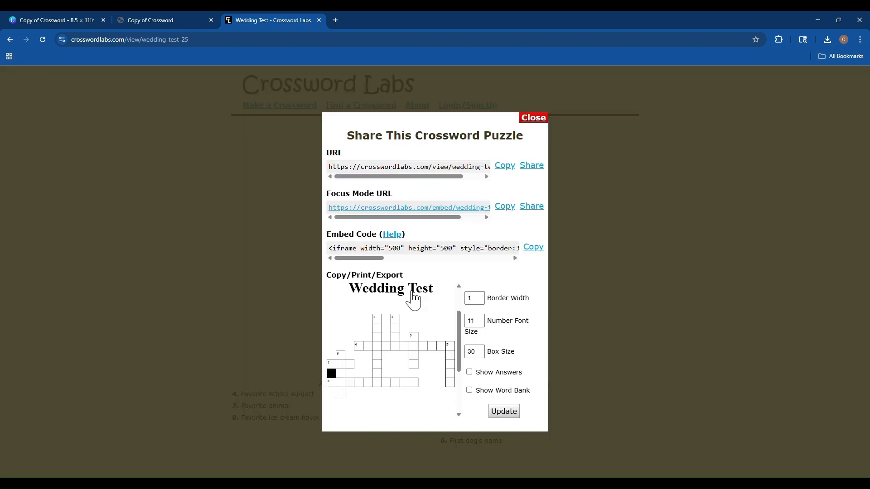
pyautogui.click(471, 372)
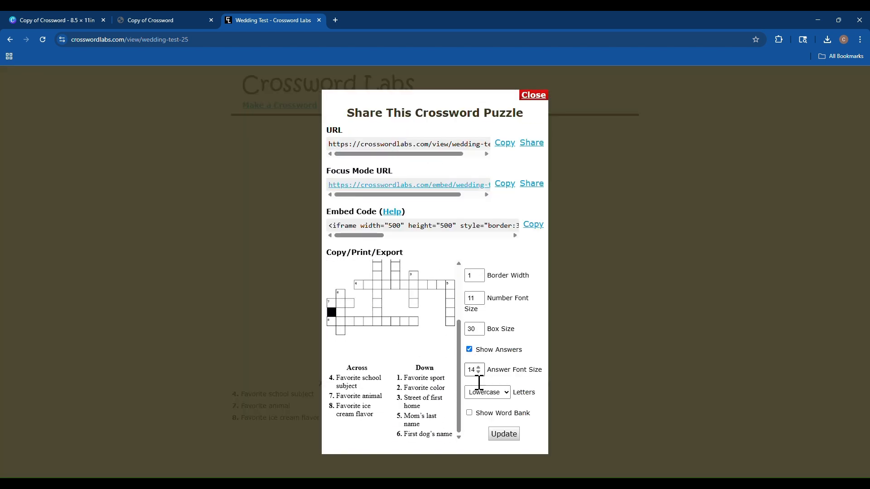
pyautogui.click(470, 414)
pyautogui.click(504, 434)
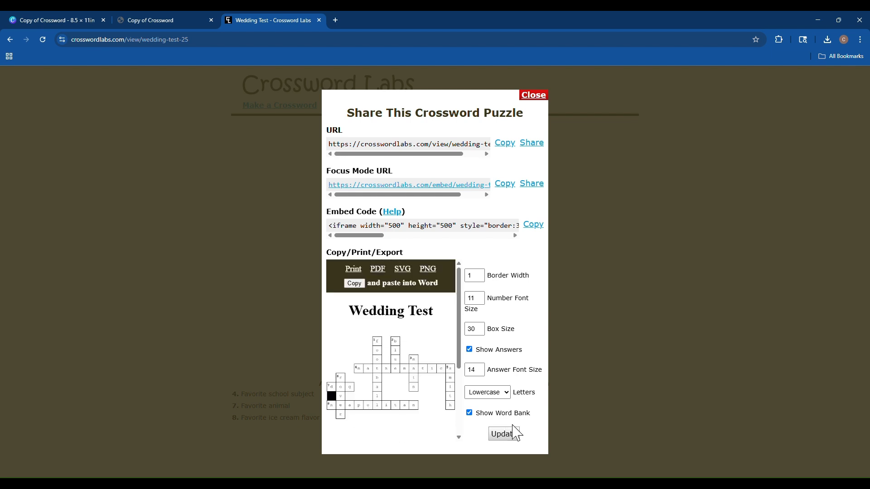
pyautogui.click(428, 269)
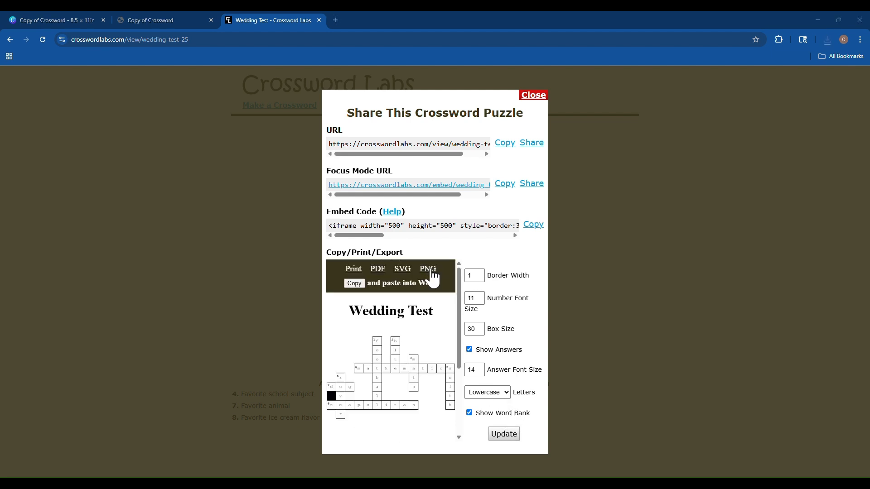
pyautogui.scroll(-3, 418, 358)
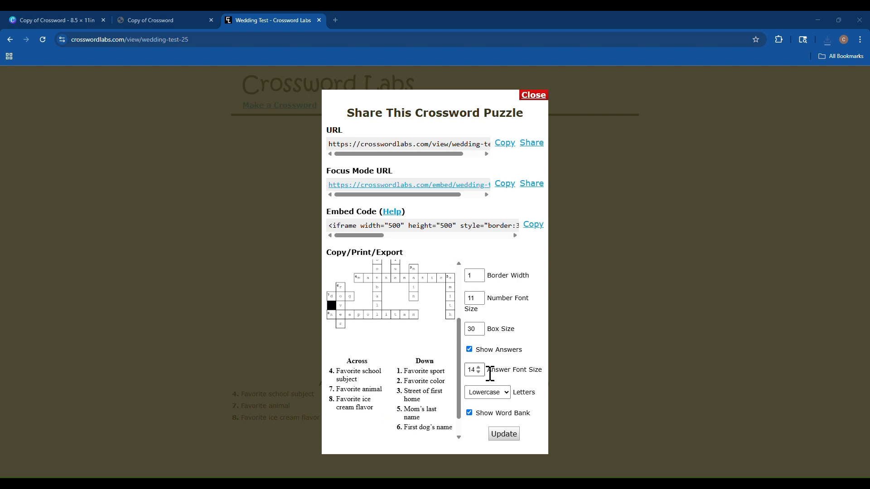
# Step: Save the answer-filled Wedding Test crossword from the export preview as a PNG image
pyautogui.scroll(3, 391, 295)
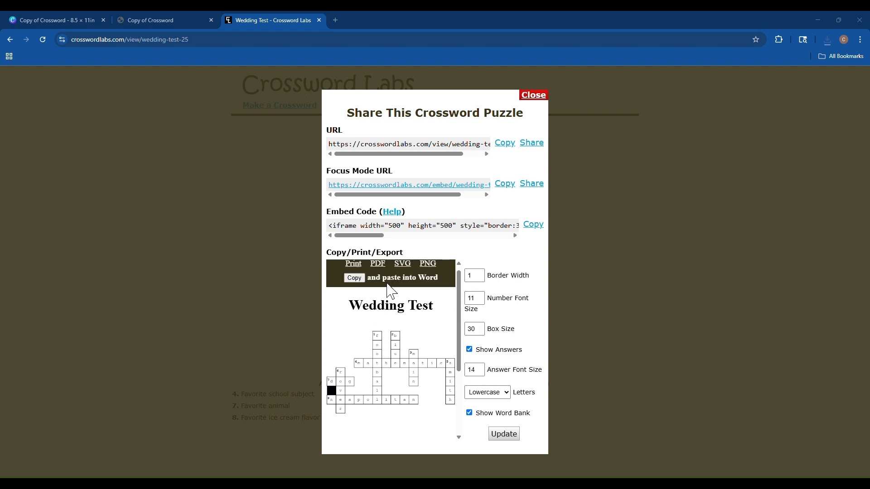
pyautogui.click(429, 271)
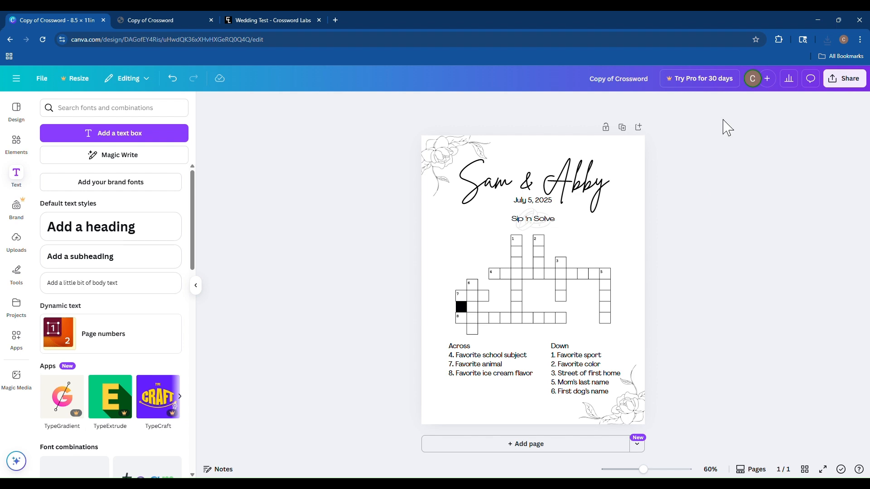
# Step: In the Canva design, duplicate the crossword page and delete the blank puzzle grid from the copy
pyautogui.click(629, 129)
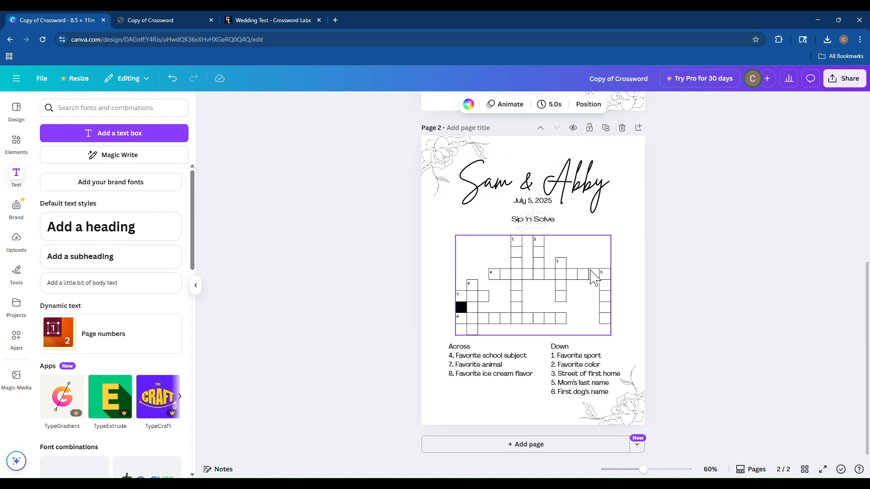
pyautogui.click(560, 293)
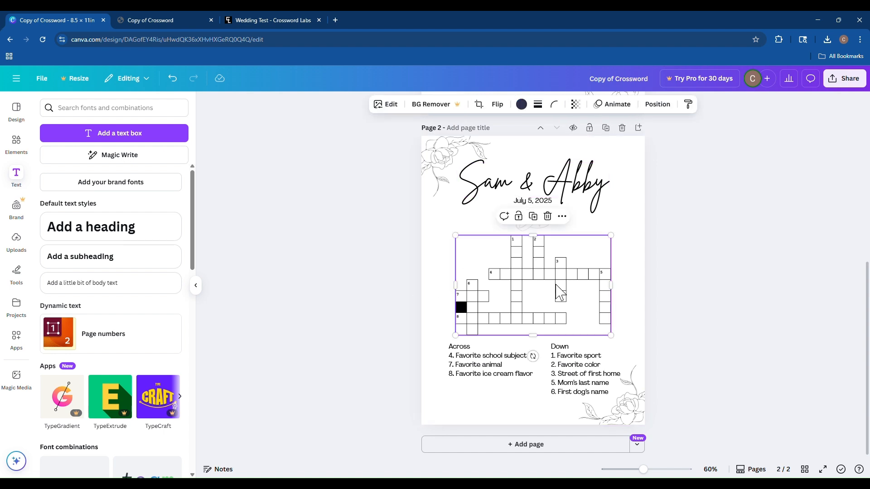
pyautogui.press('Delete')
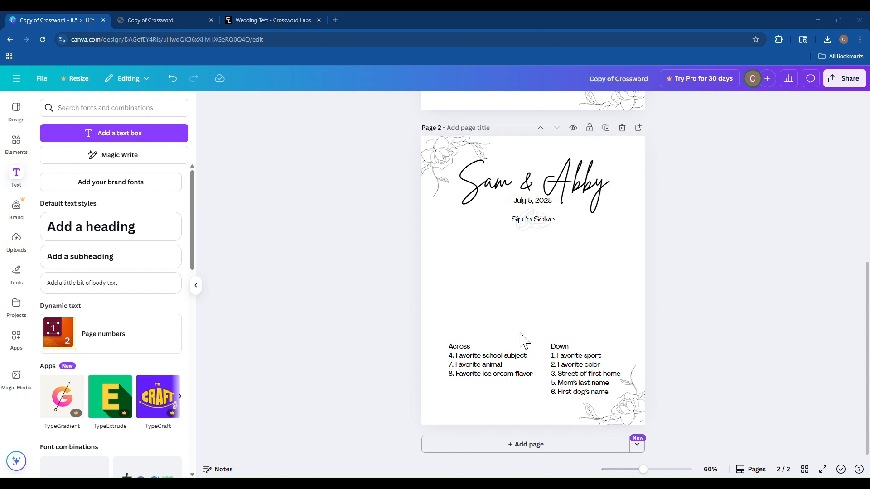
# Step: Paste the answer-filled crossword grid onto page 2, enlarge it and centre it between the Sip 'n Solve heading and the clues
pyautogui.click(505, 295)
pyautogui.hotkey('ctrl', 'v')
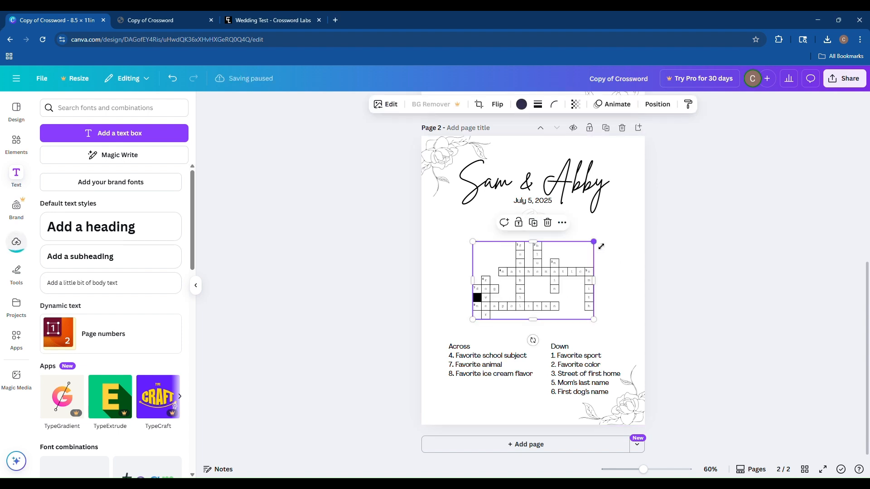
pyautogui.moveTo(593, 242); pyautogui.dragTo(627, 220)
pyautogui.moveTo(590, 257); pyautogui.dragTo(578, 266)
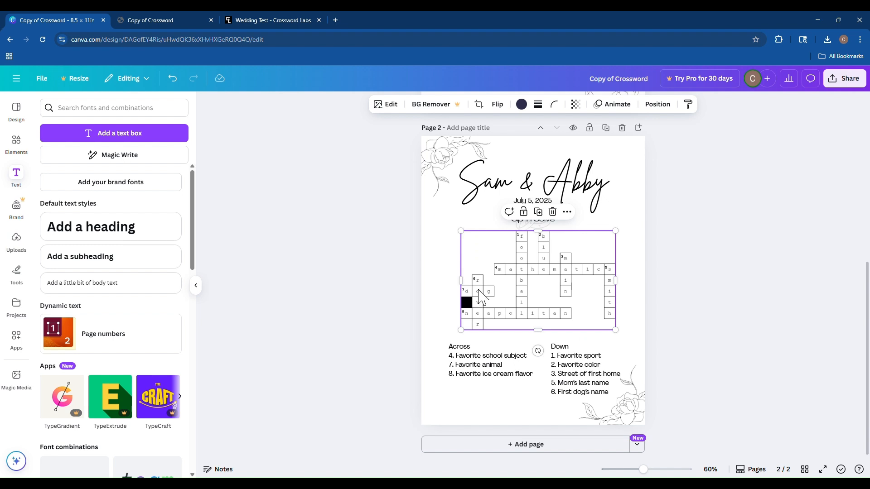
pyautogui.moveTo(615, 231); pyautogui.dragTo(626, 228)
pyautogui.moveTo(612, 265); pyautogui.dragTo(602, 271)
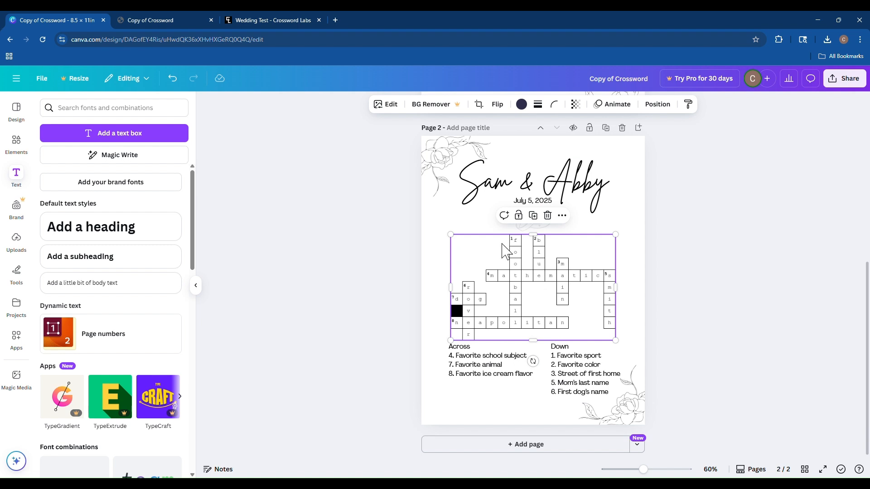
pyautogui.click(438, 271)
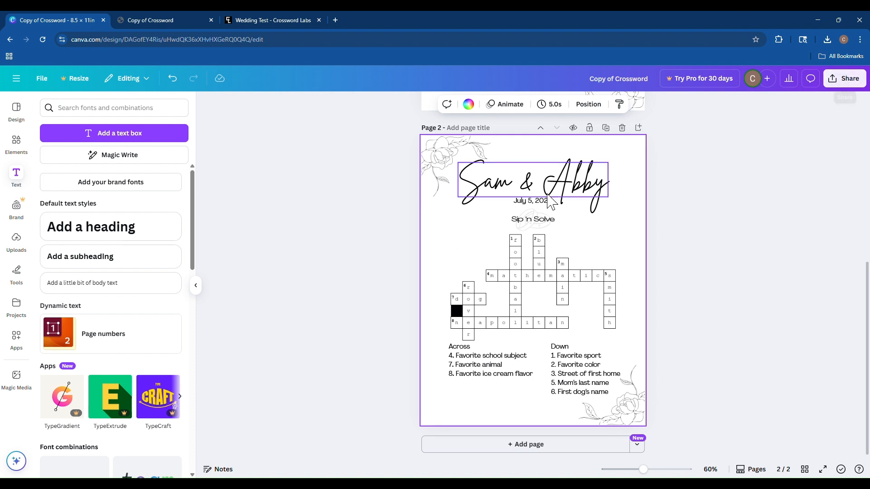
# Step: Set up the design download as PDF Print, limited to the current page (Page 2)
pyautogui.scroll(2, 544, 204)
pyautogui.scroll(-2, 537, 210)
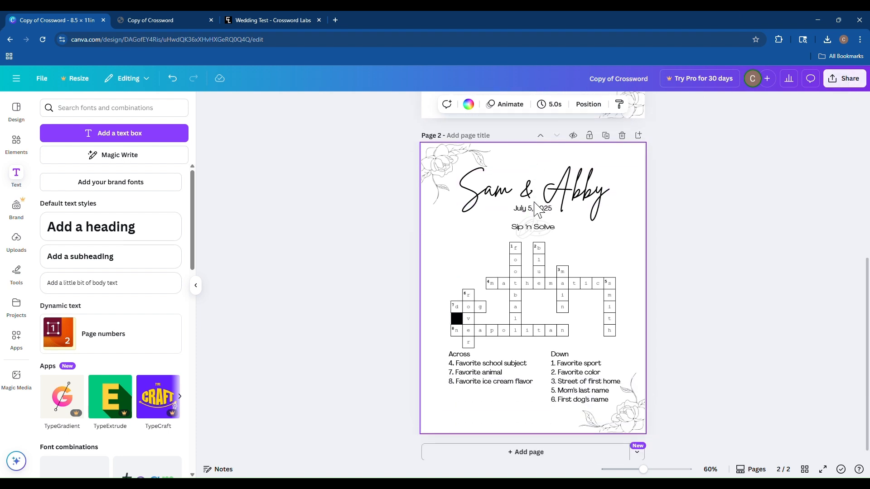
pyautogui.click(852, 80)
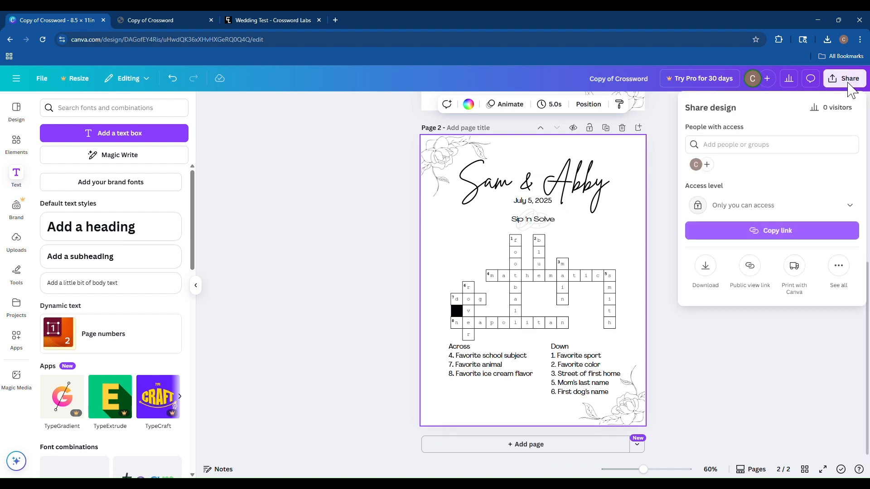
pyautogui.click(706, 267)
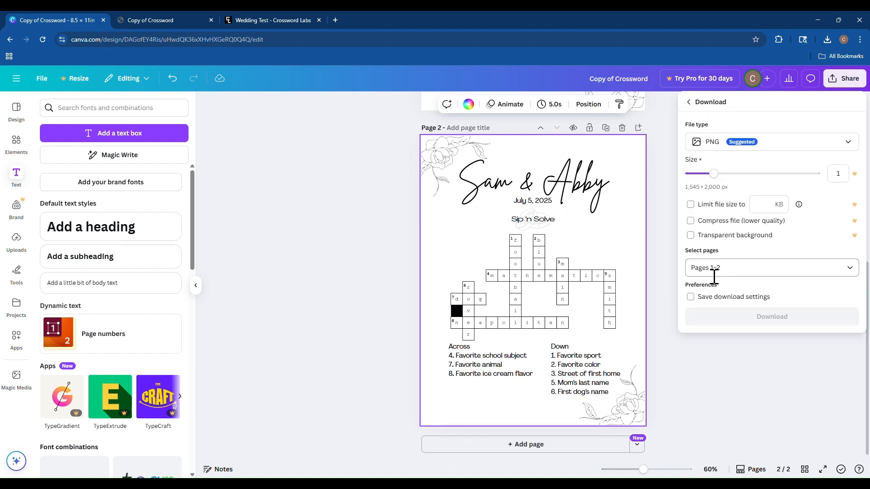
pyautogui.click(714, 143)
pyautogui.click(732, 260)
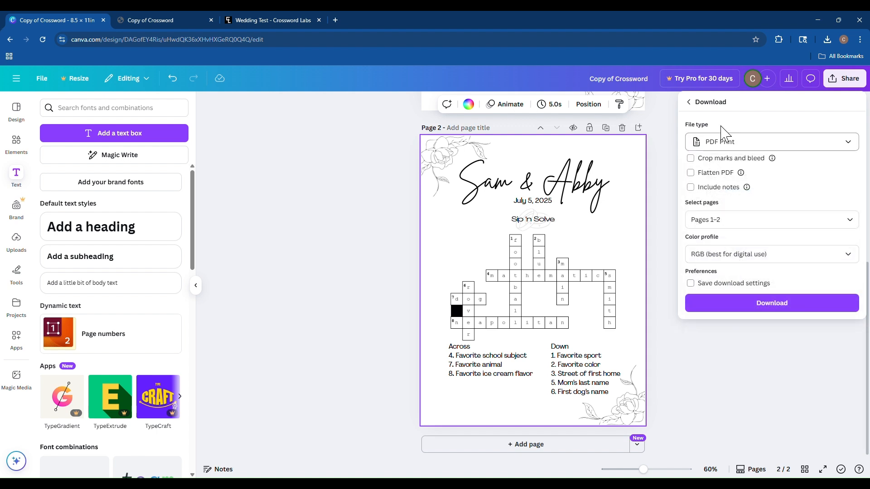
pyautogui.click(710, 219)
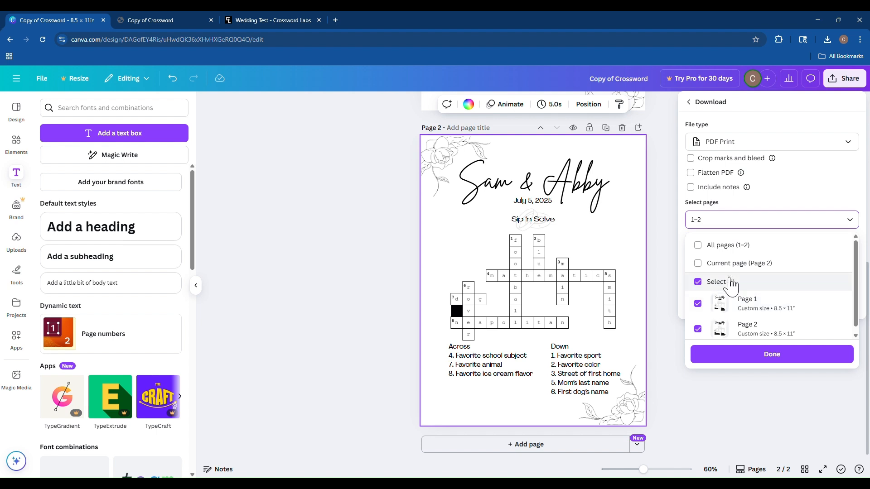
pyautogui.click(715, 265)
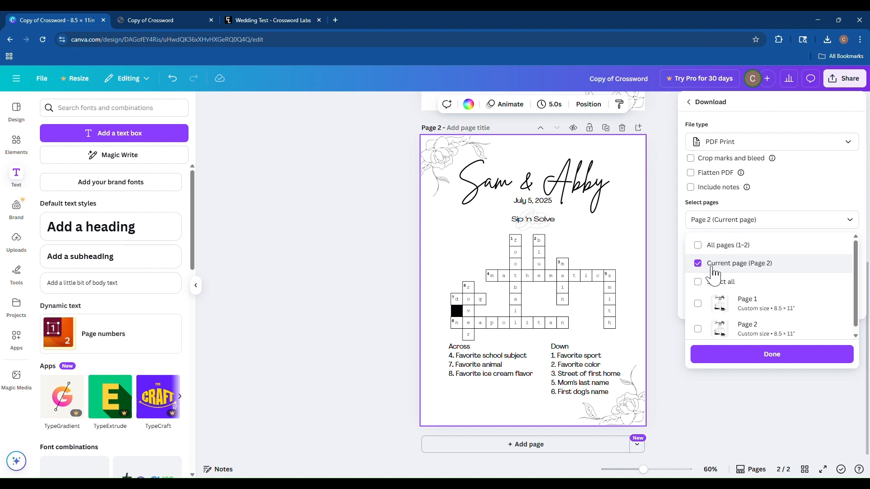
# Step: Try Page 1 alone and Pages 1–2 as the download selection, and switch back to the current page (Page 2)
pyautogui.click(698, 303)
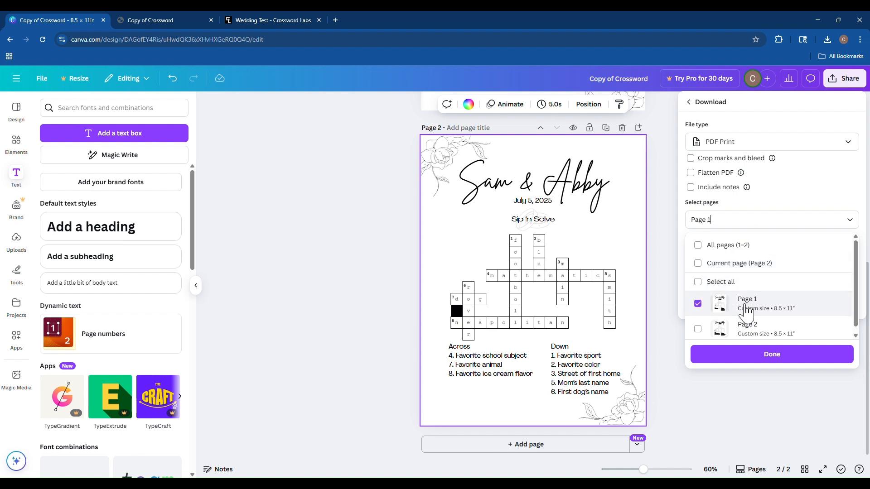
pyautogui.click(698, 327)
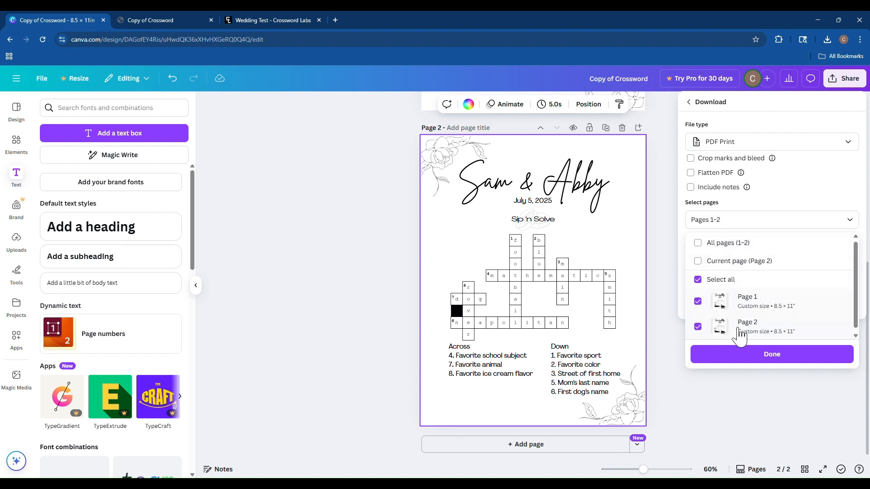
pyautogui.click(718, 330)
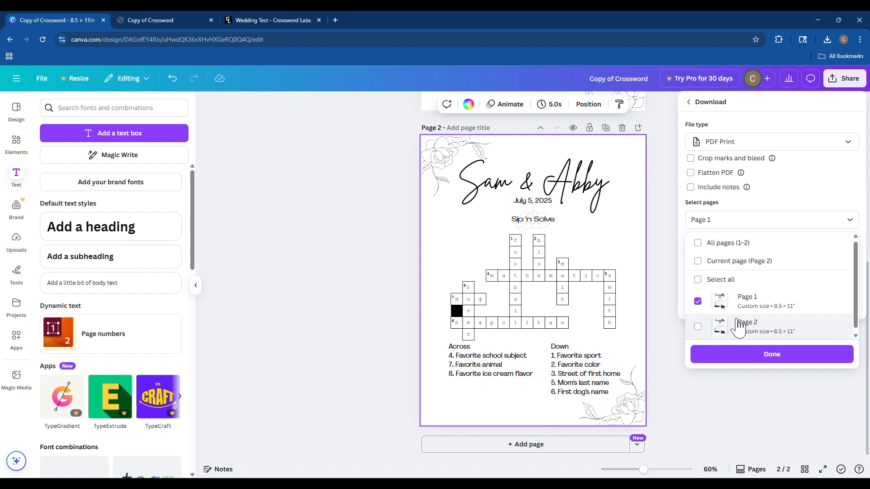
pyautogui.click(705, 332)
pyautogui.click(705, 332)
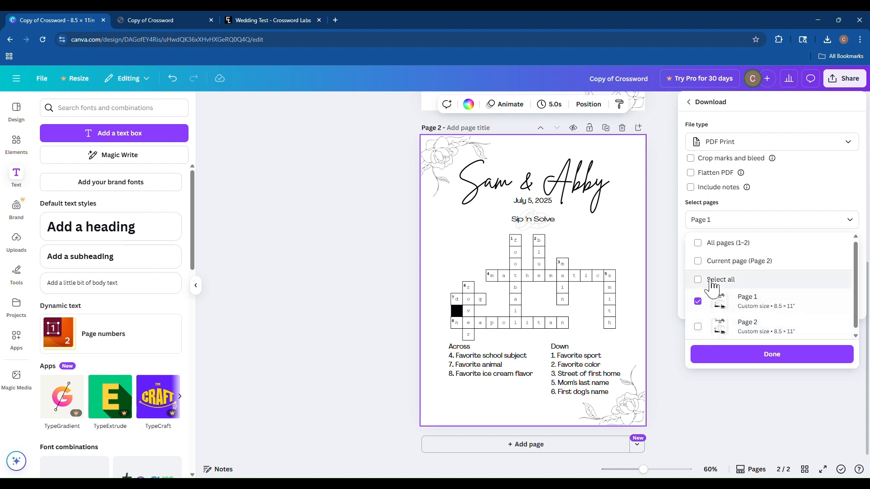
pyautogui.click(723, 264)
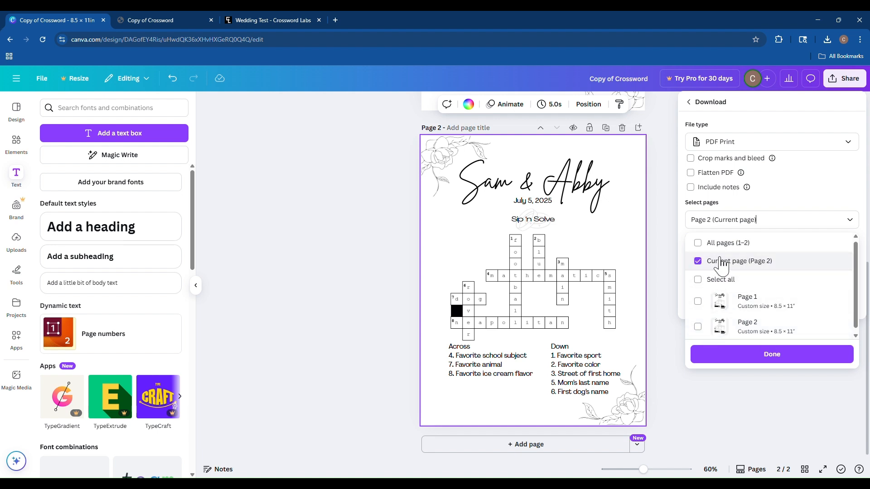